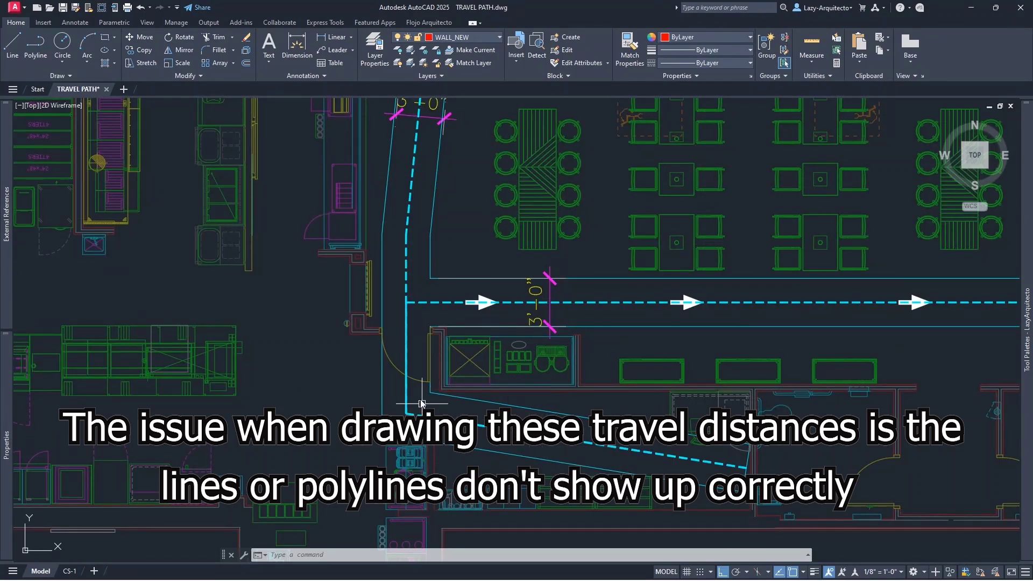
- Inspect the dashed egress polylines where they overlap along the shared vertical run beside the kitchen door
scroll(412, 344, up, 3)
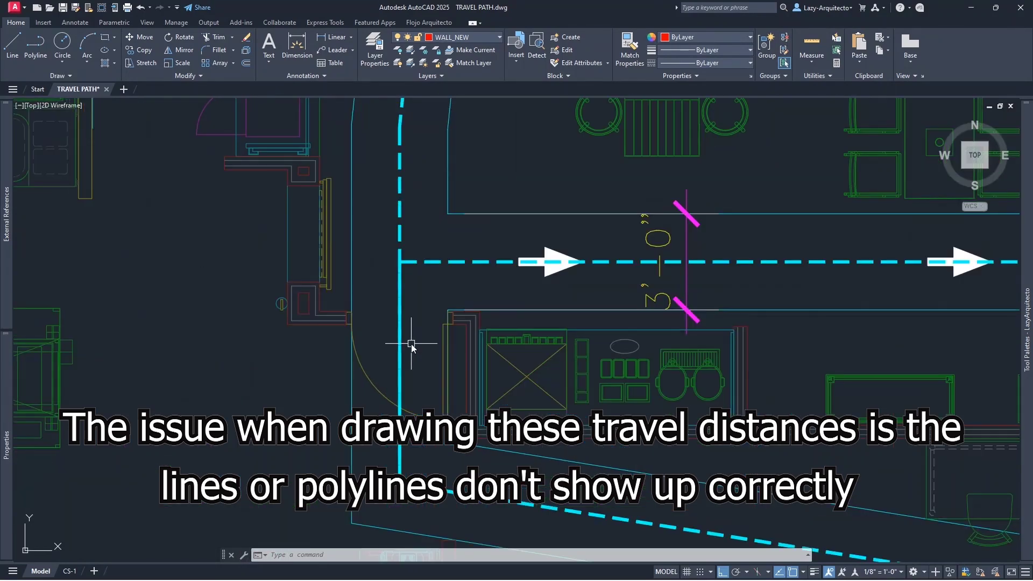
middle_drag(408, 422, 405, 405)
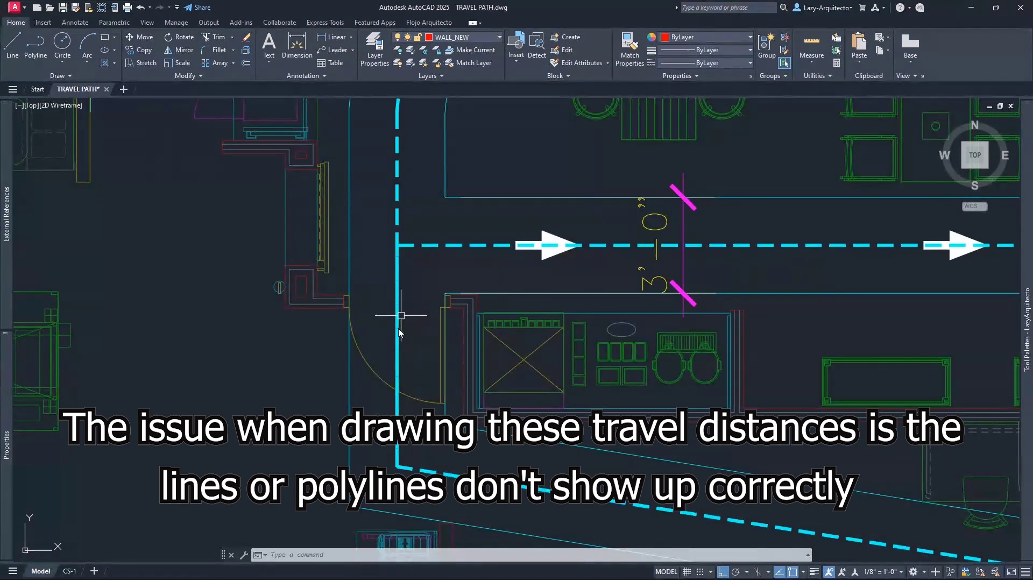
scroll(389, 452, up, 3)
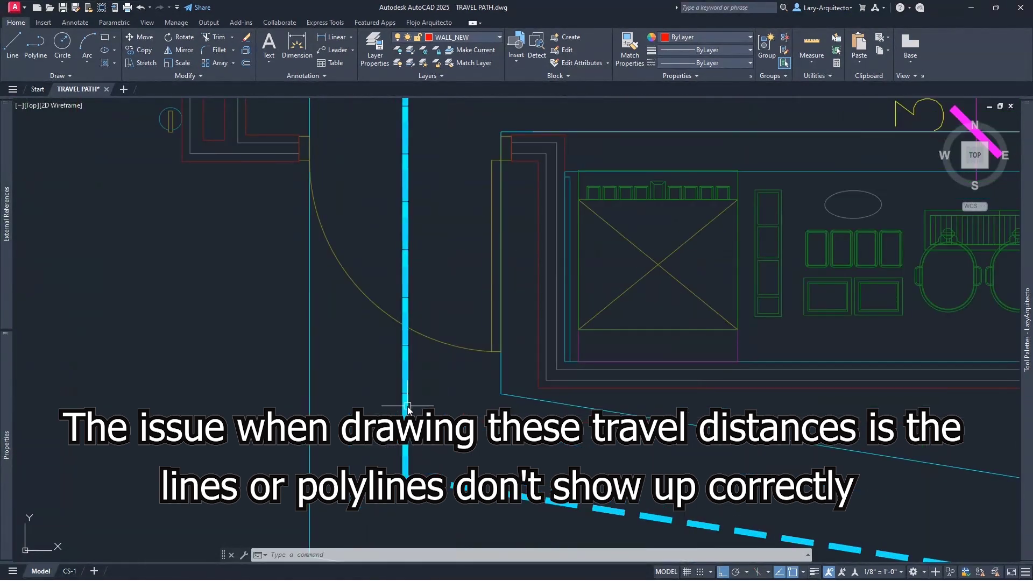
scroll(407, 410, down, 6)
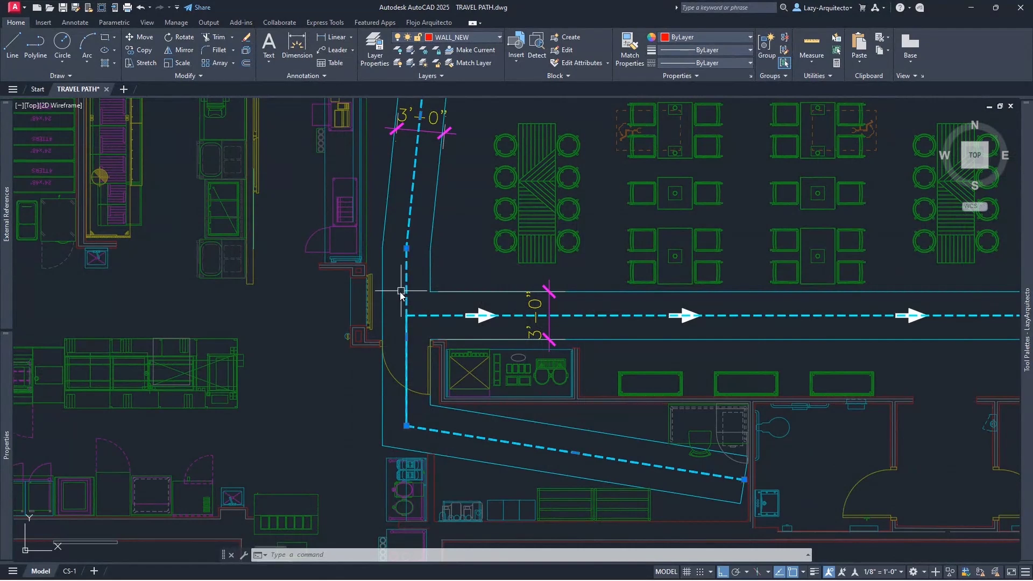
click(681, 470)
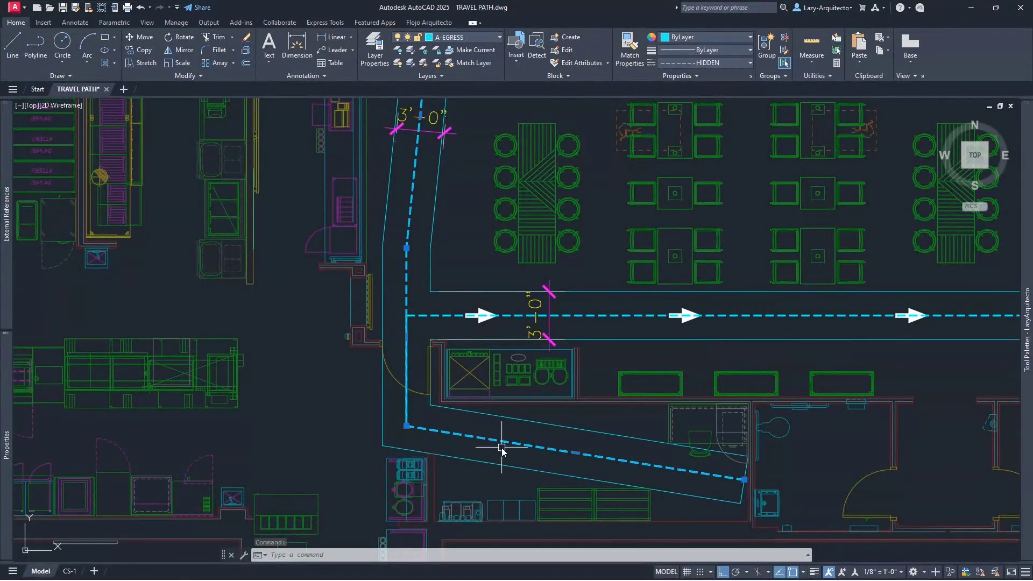
key(Escape)
click(430, 316)
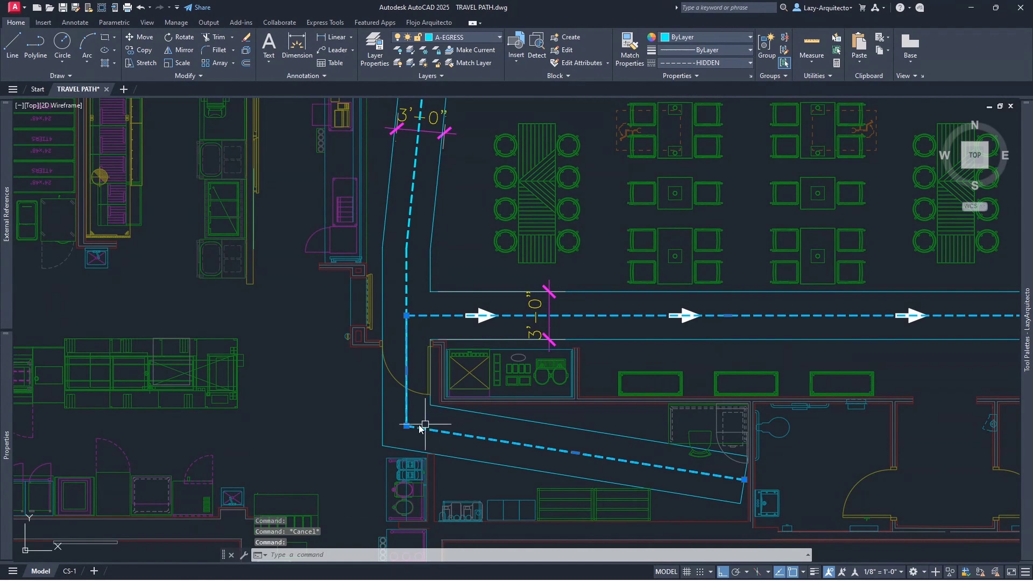
scroll(417, 420, up, 6)
key(Escape)
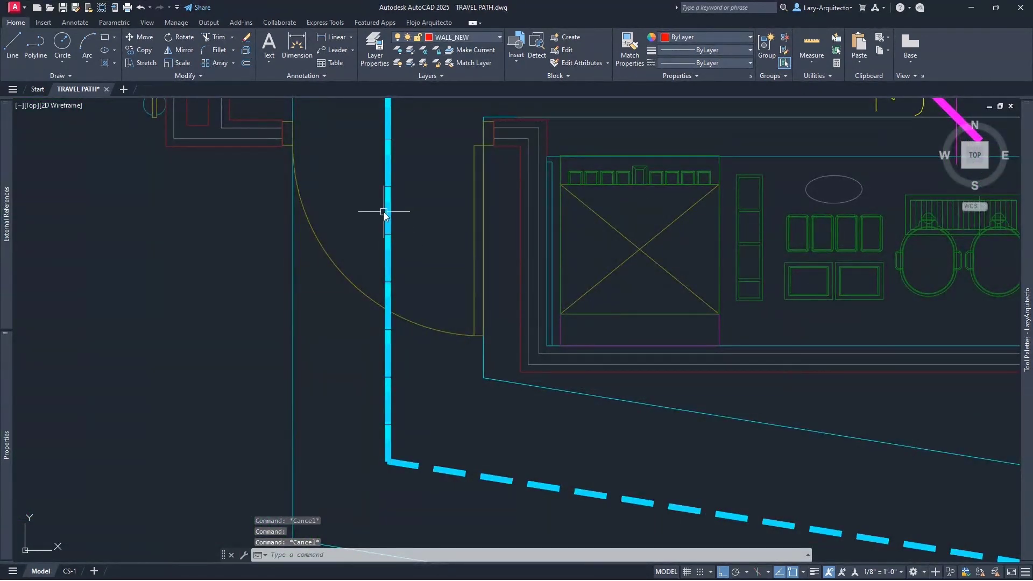
scroll(368, 400, down, 2)
scroll(367, 400, down, 2)
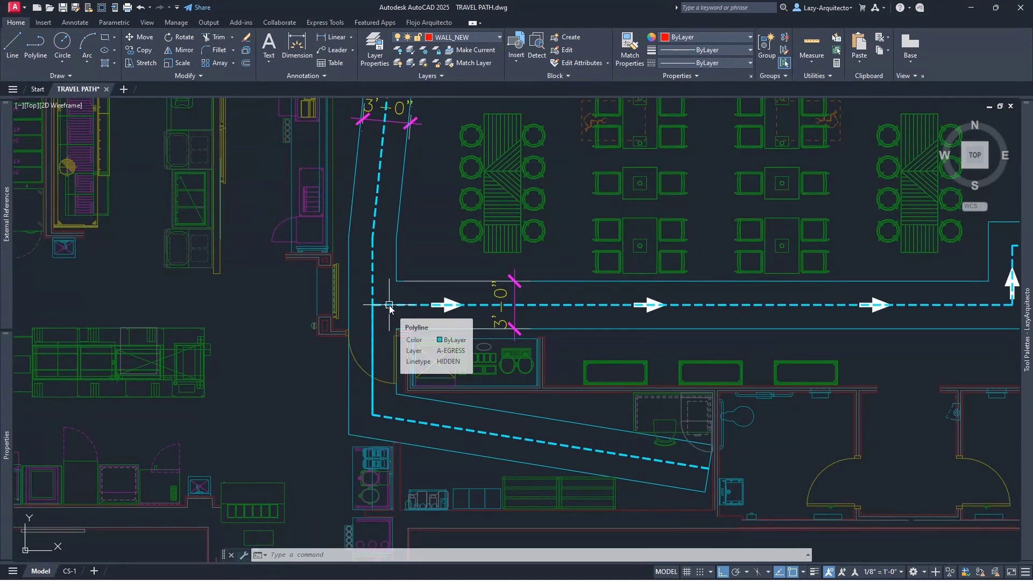
key(Escape)
key(Escape)
key(Escape)
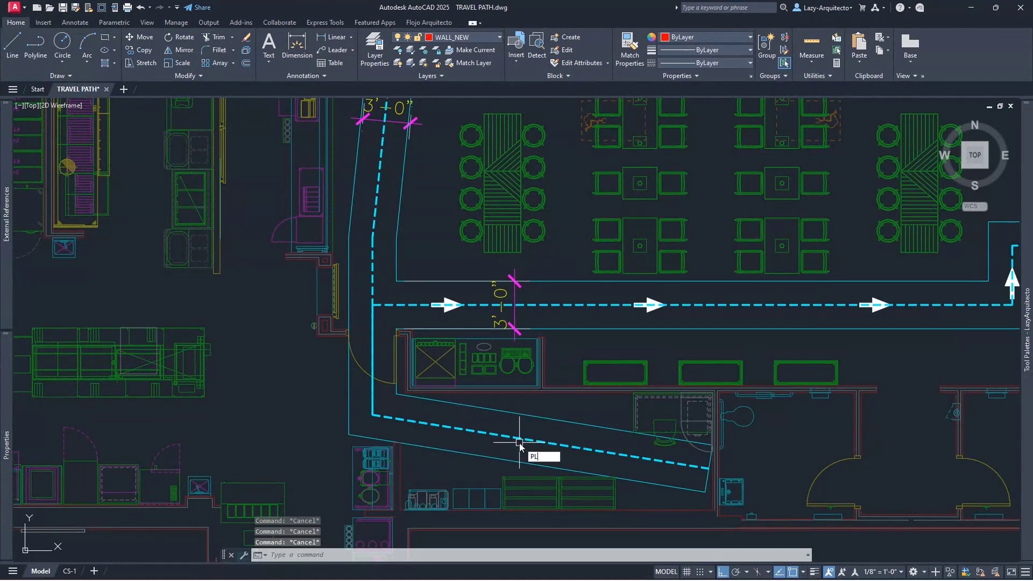
key(Return)
click(706, 470)
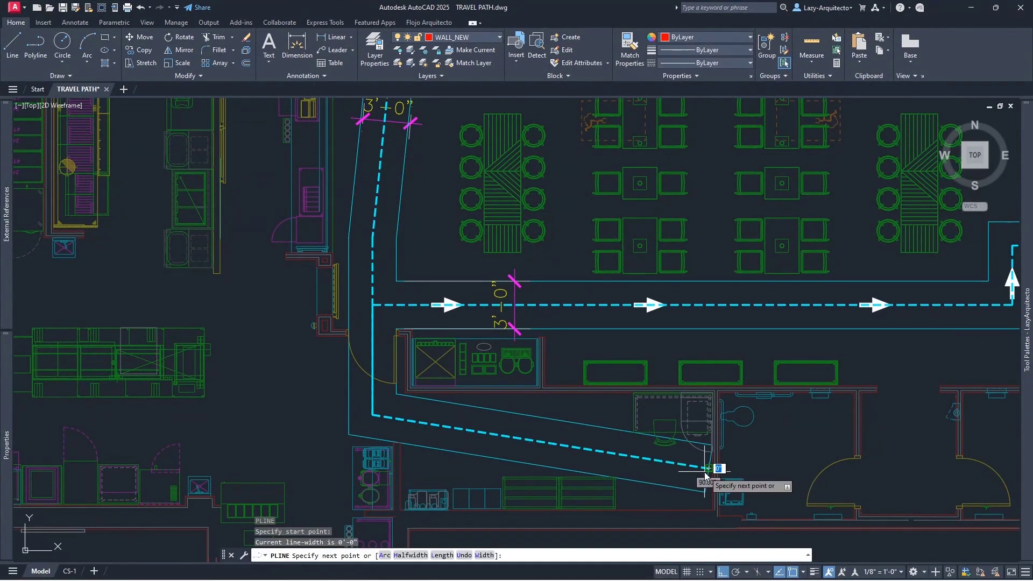
key(Escape)
- Trace the selected egress polylines along the horizontal route to the exit door and back to their shared vertical run
click(391, 306)
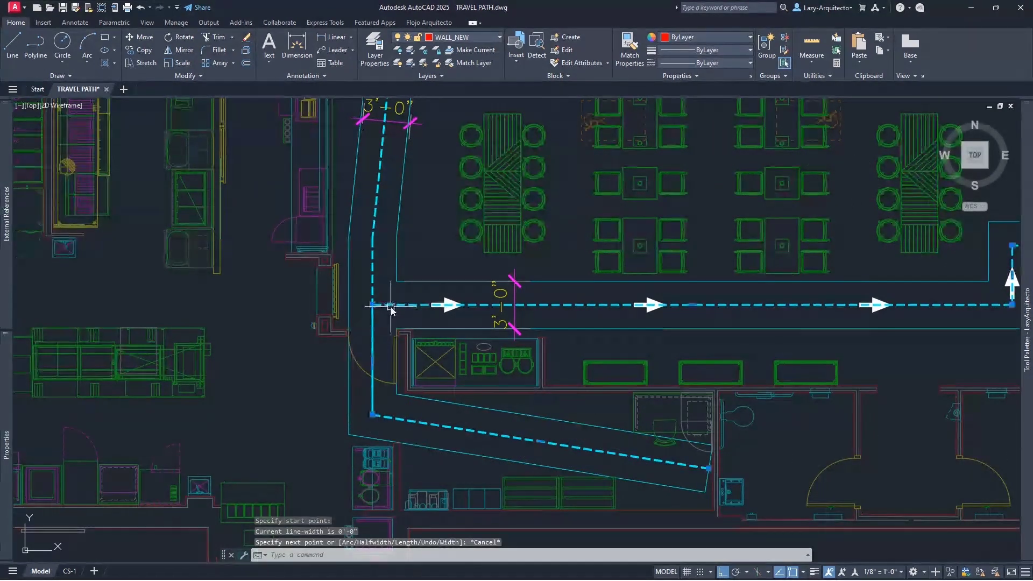
middle_drag(773, 312, 702, 312)
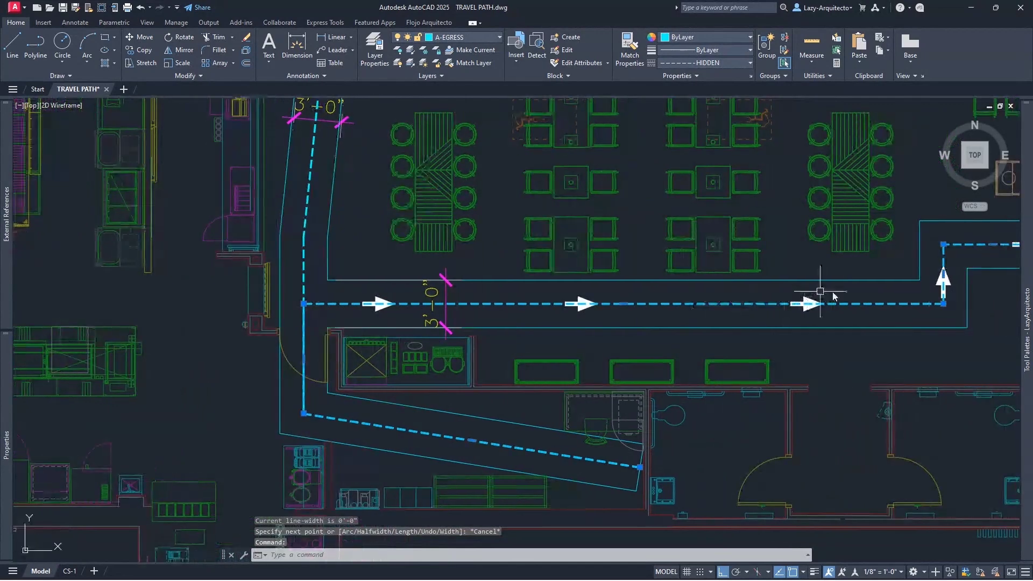
middle_drag(931, 279, 875, 273)
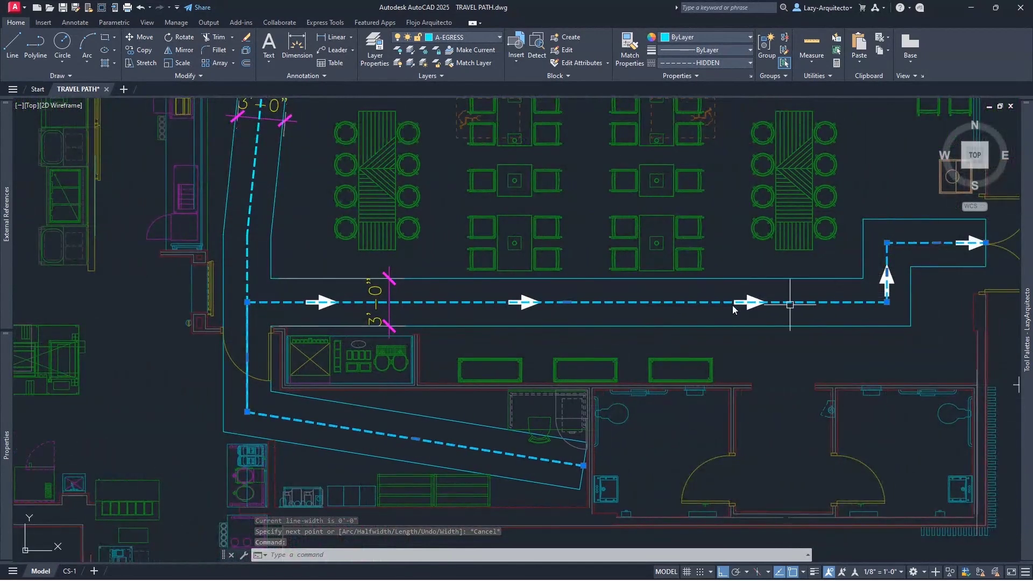
middle_drag(273, 355, 453, 360)
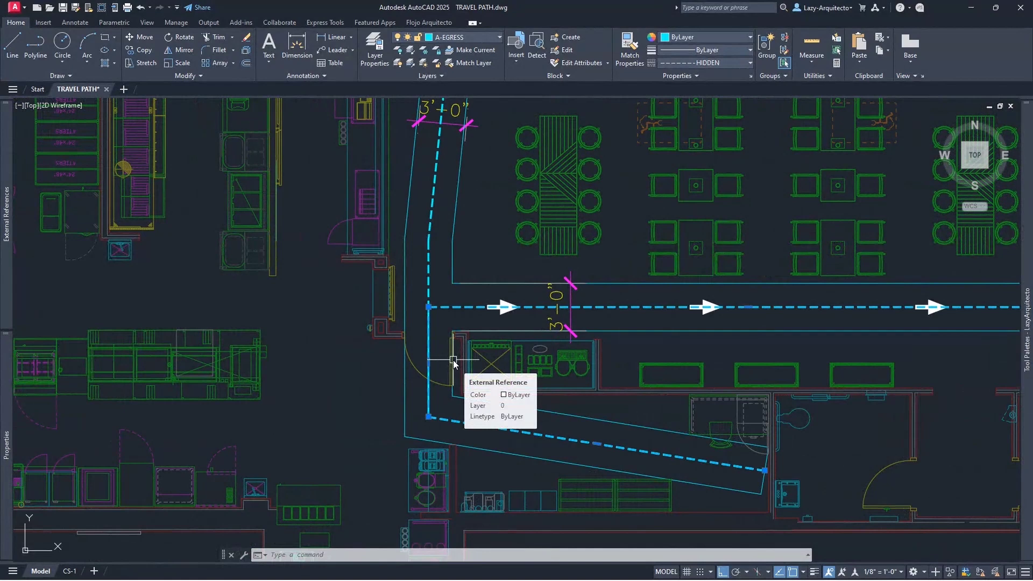
scroll(442, 388, up, 2)
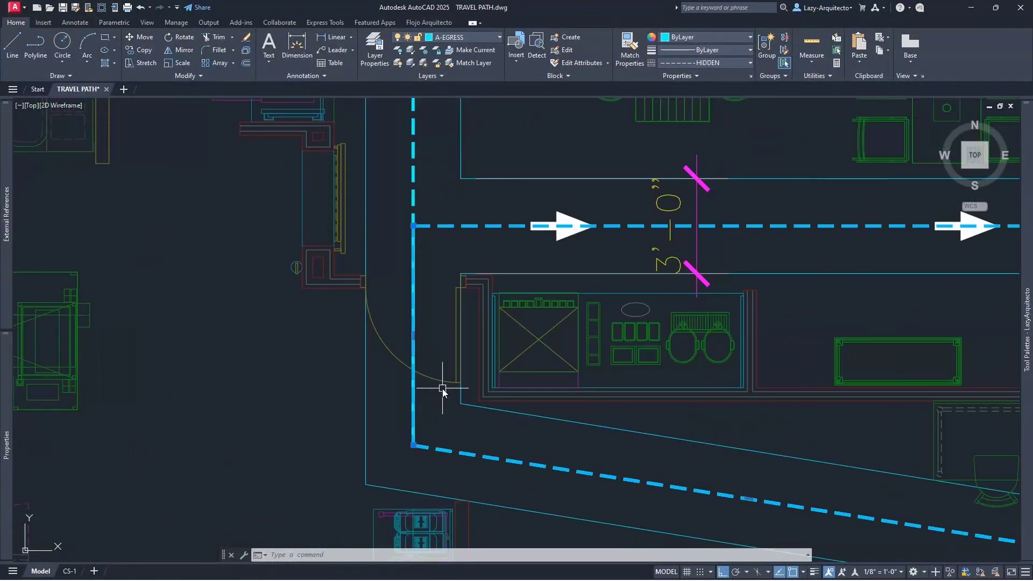
mouse_move(421, 355)
middle_down()
mouse_move(408, 362)
mouse_move(403, 323)
middle_up()
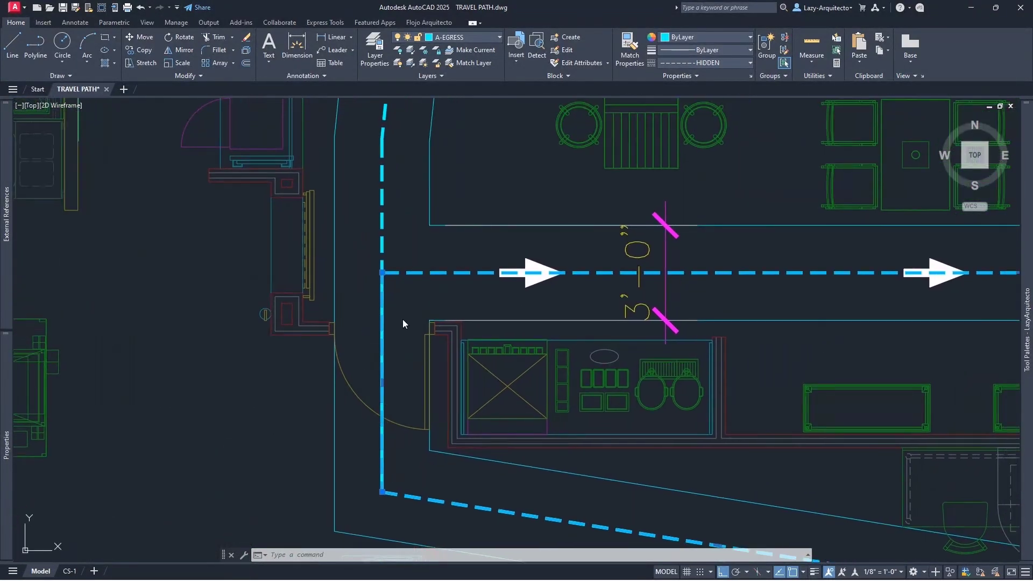
key(Escape)
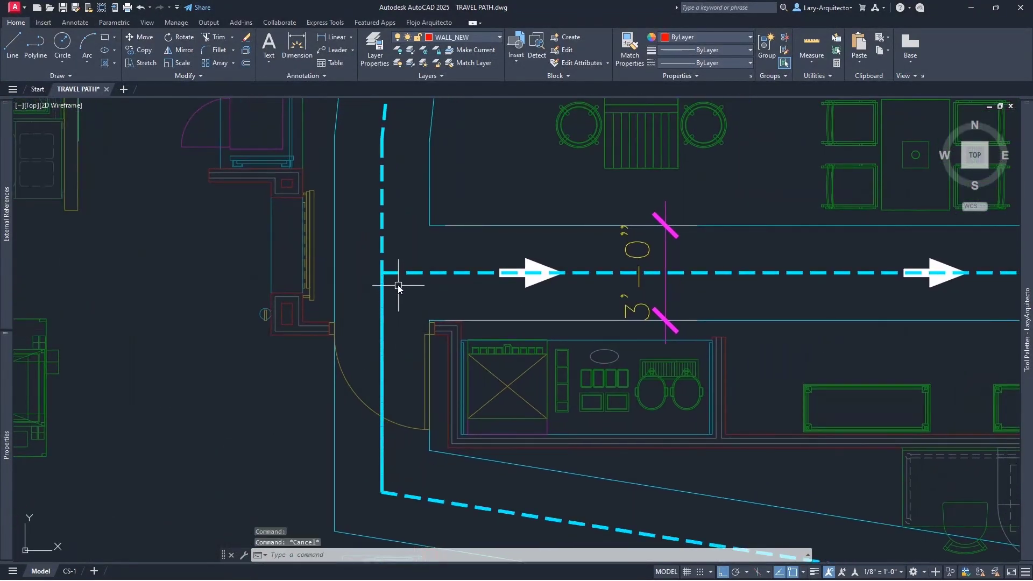
- Add a vertex to the Door #2 egress polyline where the horizontal travel path branches off
click(382, 244)
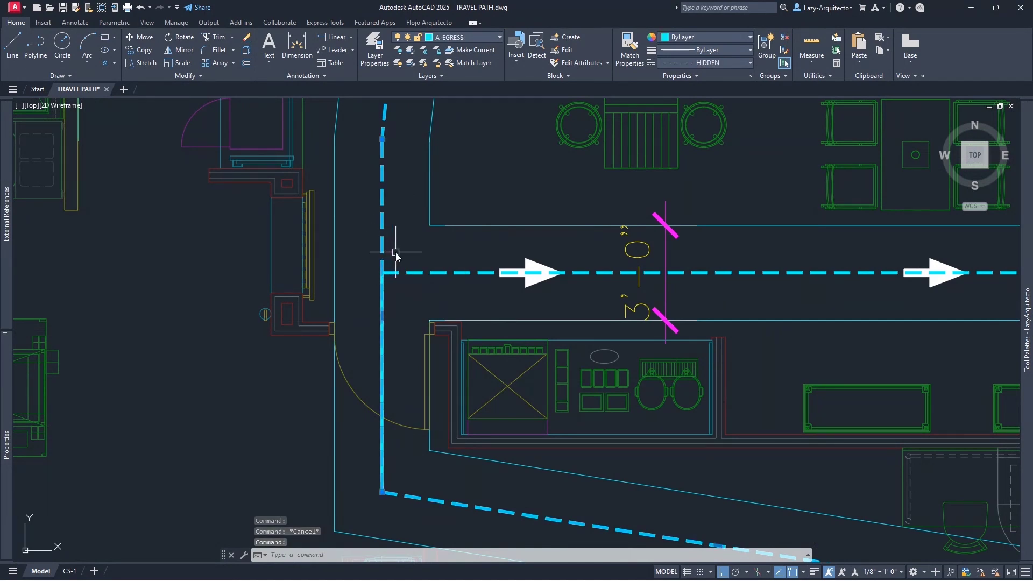
mouse_move(382, 316)
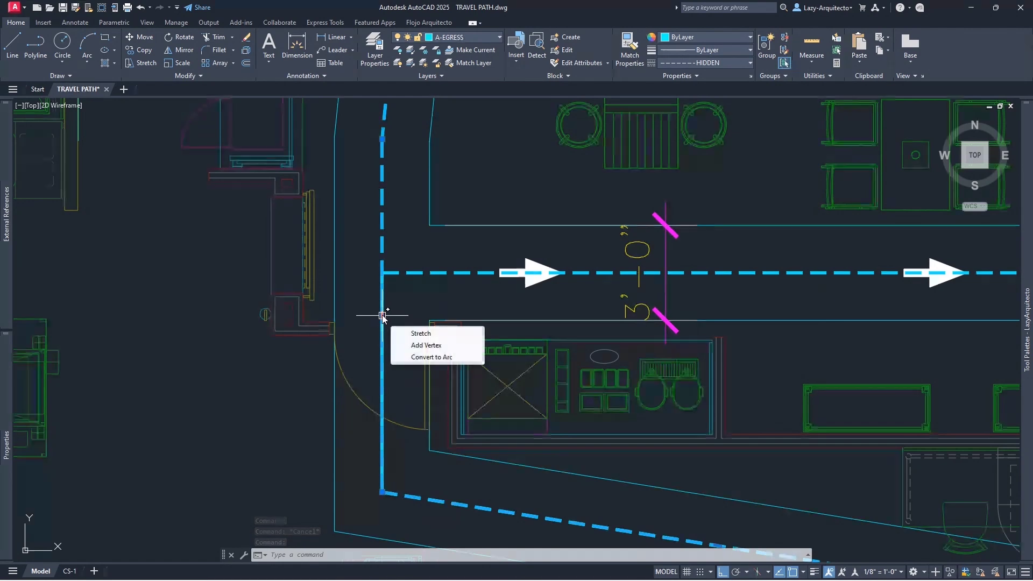
click(381, 316)
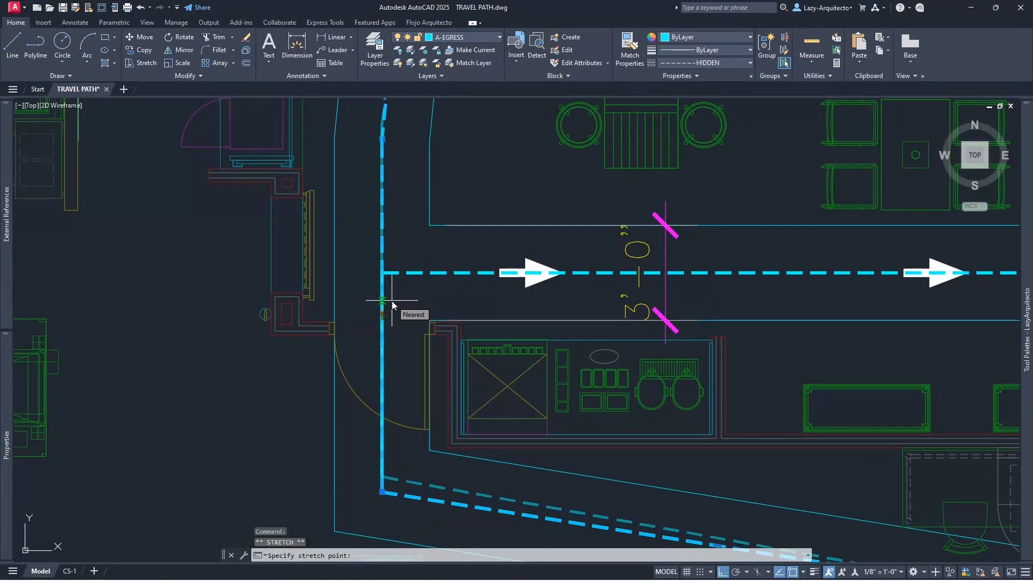
key(ctrl)
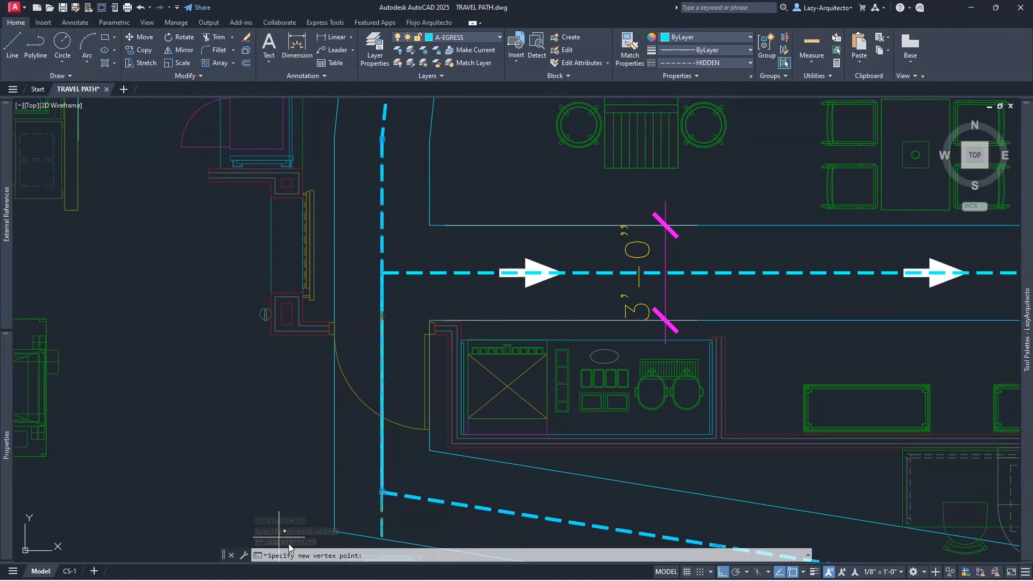
click(384, 269)
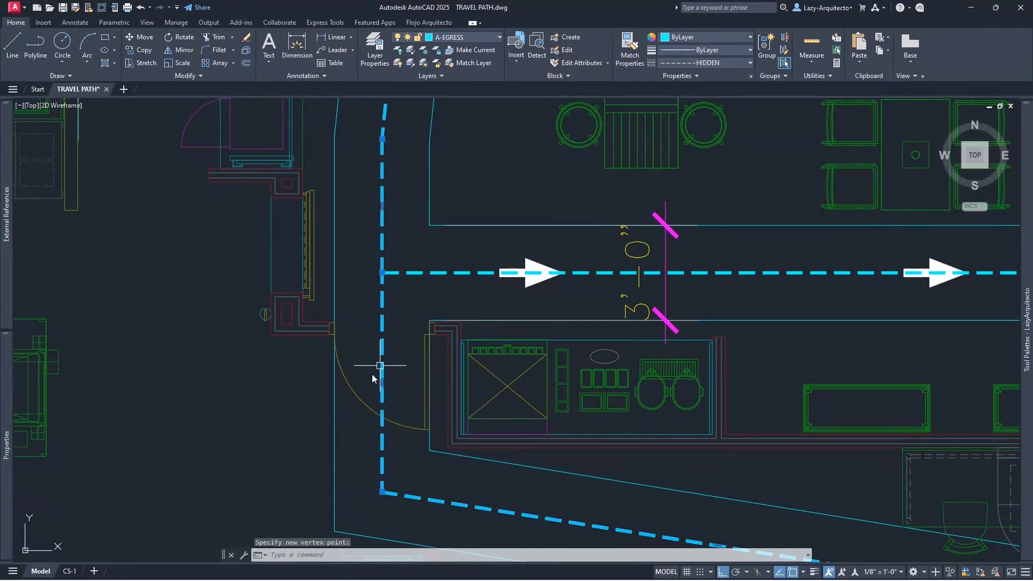
scroll(361, 471, up, 3)
scroll(409, 306, down, 3)
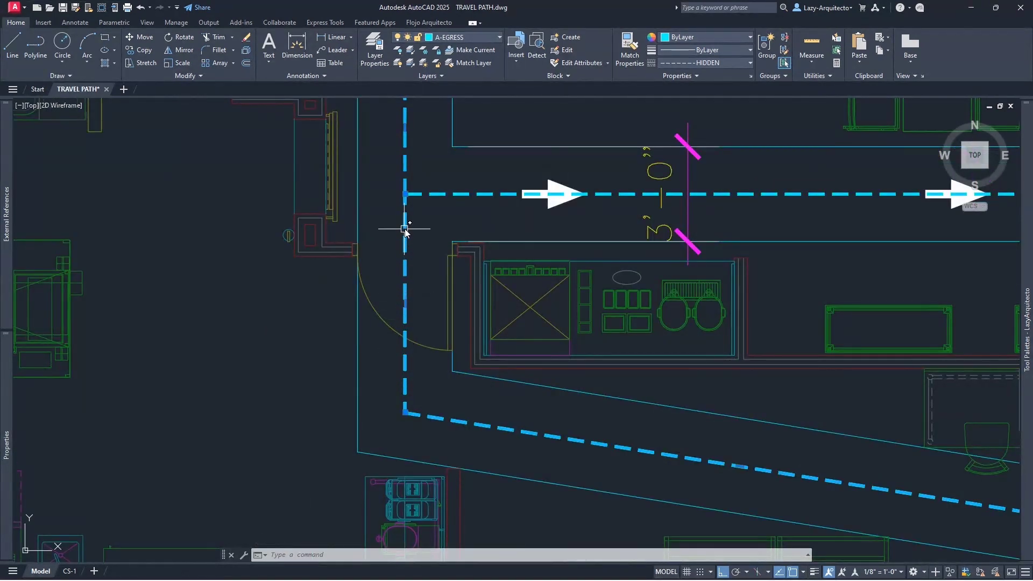
key(Escape)
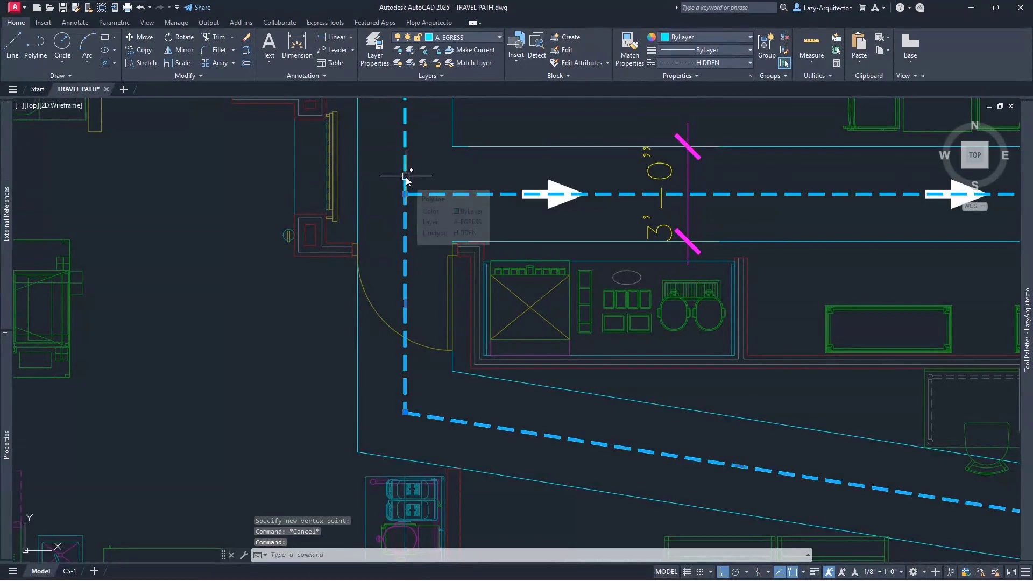
key(Escape)
key(Escape)
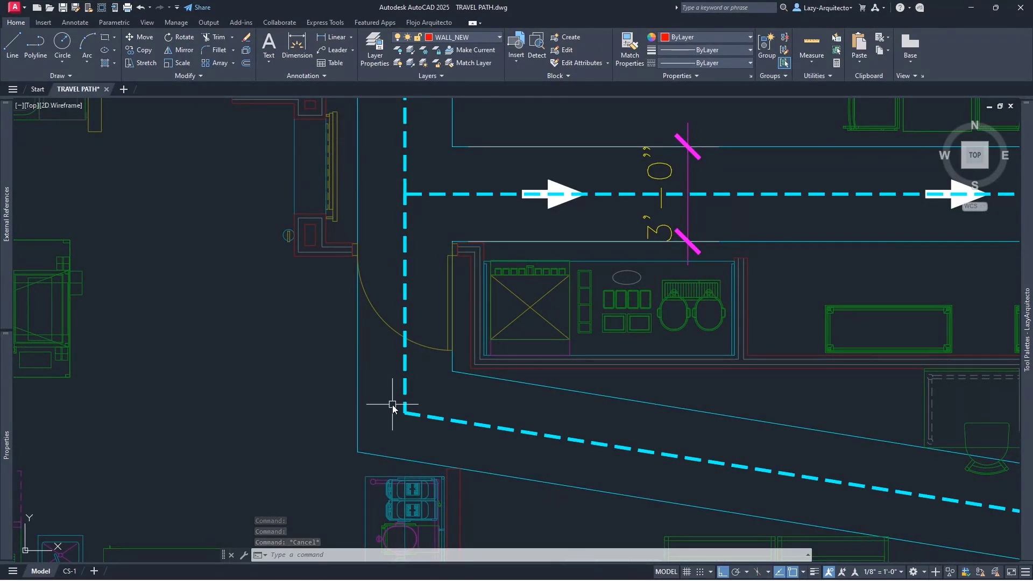
- Start a polyline at the window of the lower alcove, going about 10' straight up, then diagonally up-left to the kitchen aisle
scroll(401, 395, down, 3)
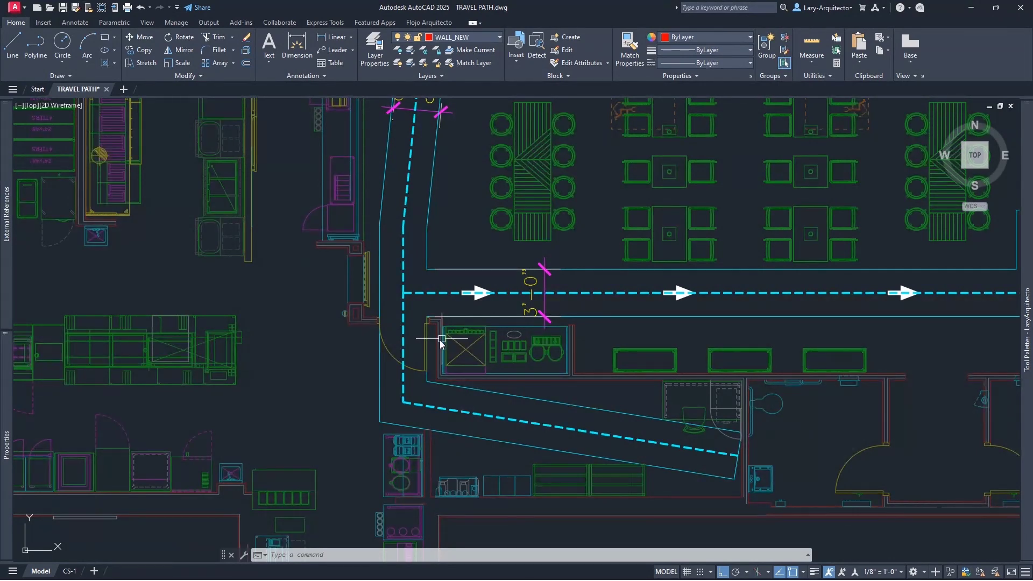
middle_drag(406, 410, 683, 352)
scroll(609, 361, down, 3)
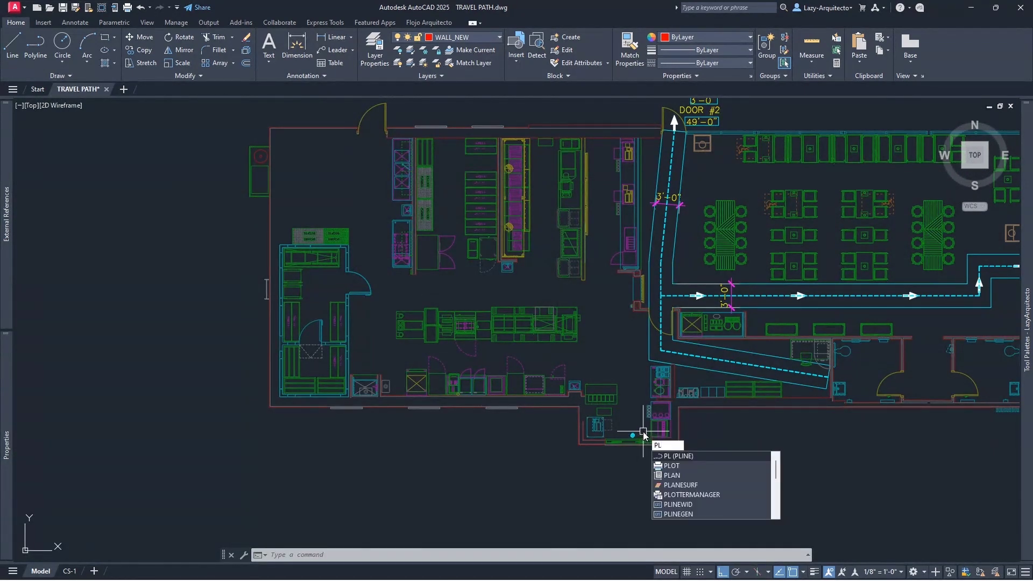
key(Return)
scroll(637, 447, up, 5)
click(638, 451)
scroll(646, 445, down, 3)
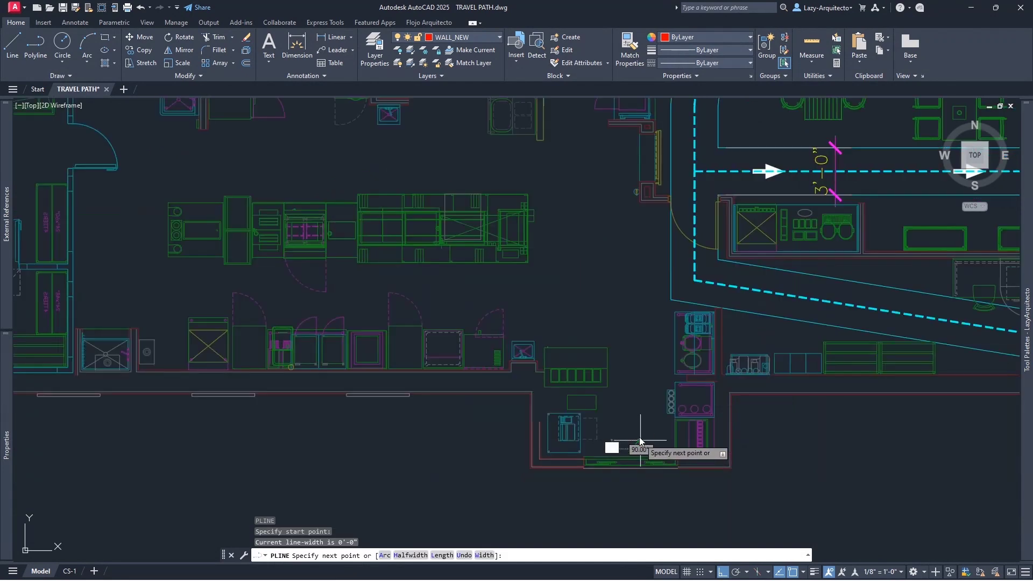
scroll(633, 364, down, 2)
click(619, 323)
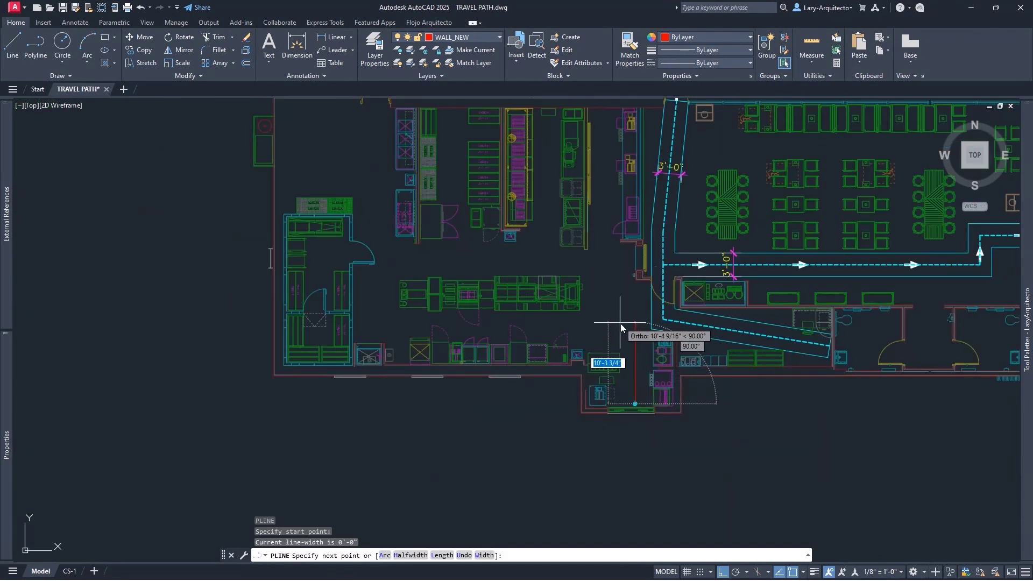
key(F8)
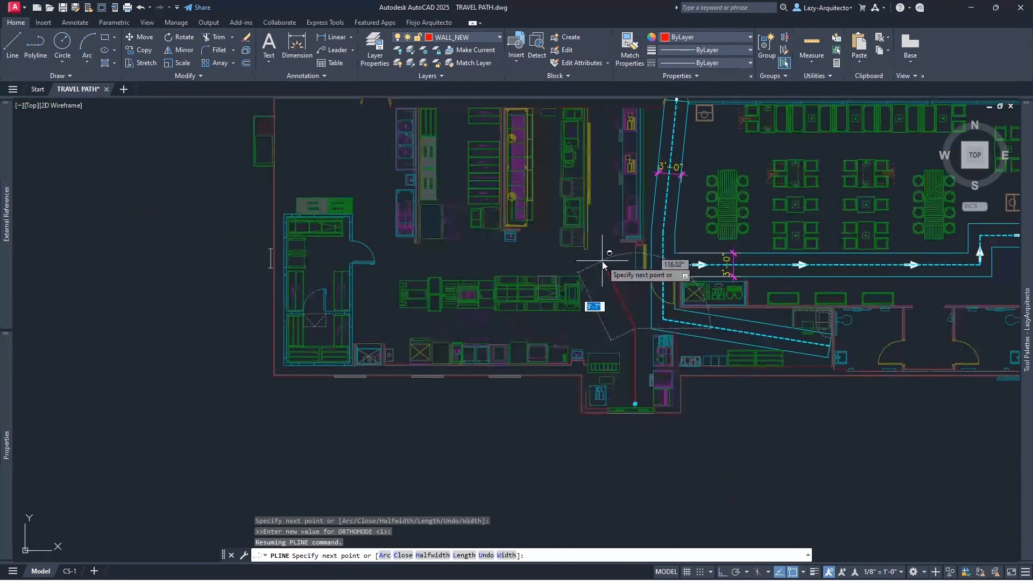
click(592, 260)
- Continue the polyline orthogonally about 28'-5" left along the aisle and about 20'-8" up to the kitchen's upper exterior door, and finish it
key(F8)
scroll(391, 264, up, 3)
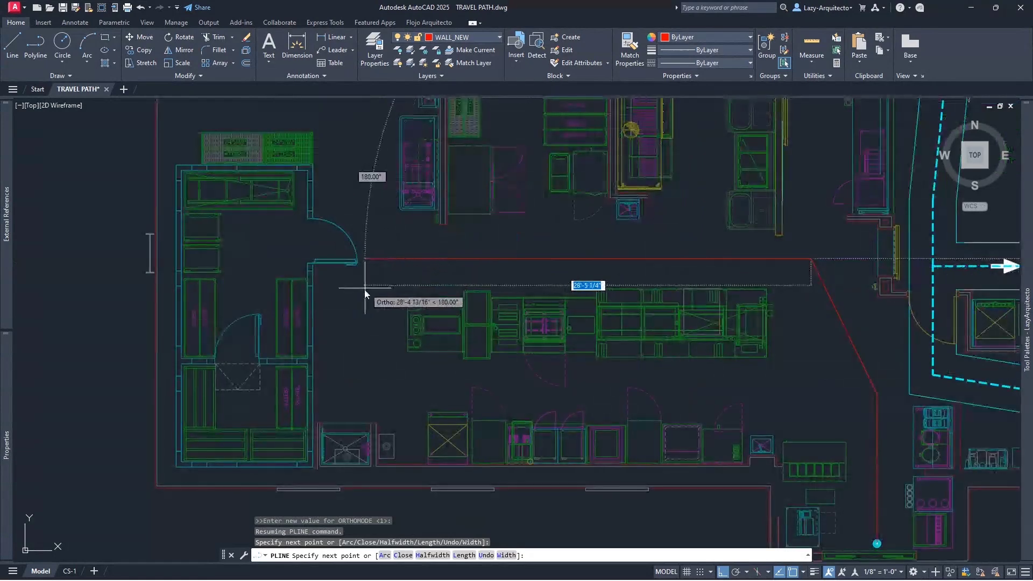
click(365, 289)
middle_drag(370, 206, 422, 392)
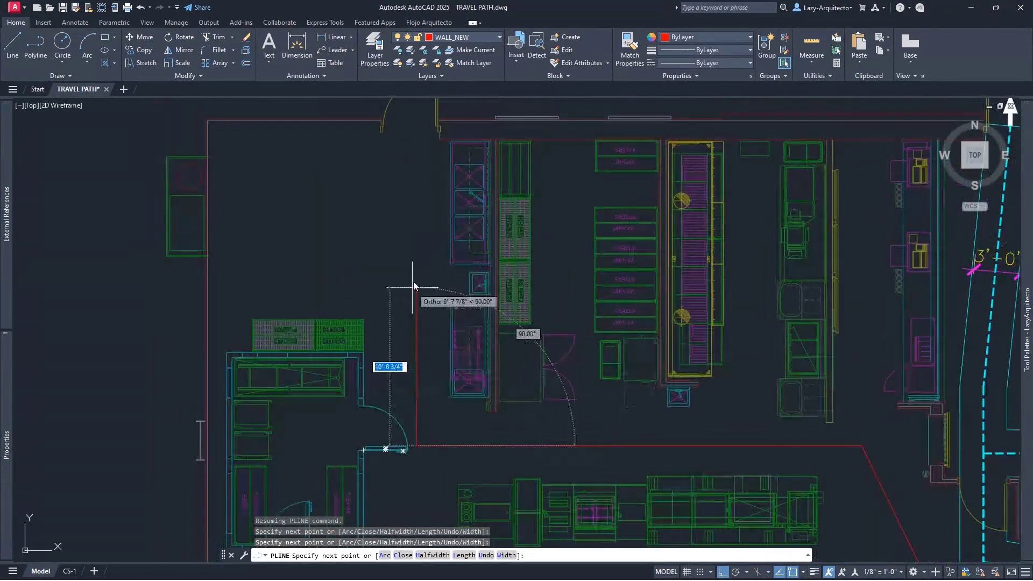
middle_drag(410, 154, 413, 189)
scroll(412, 189, up, 2)
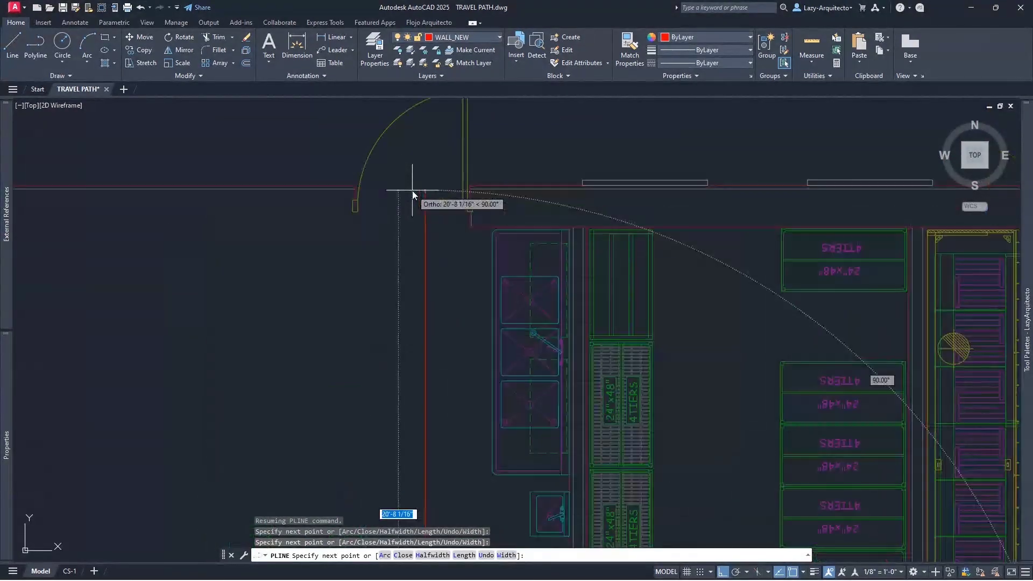
scroll(408, 185, down, 5)
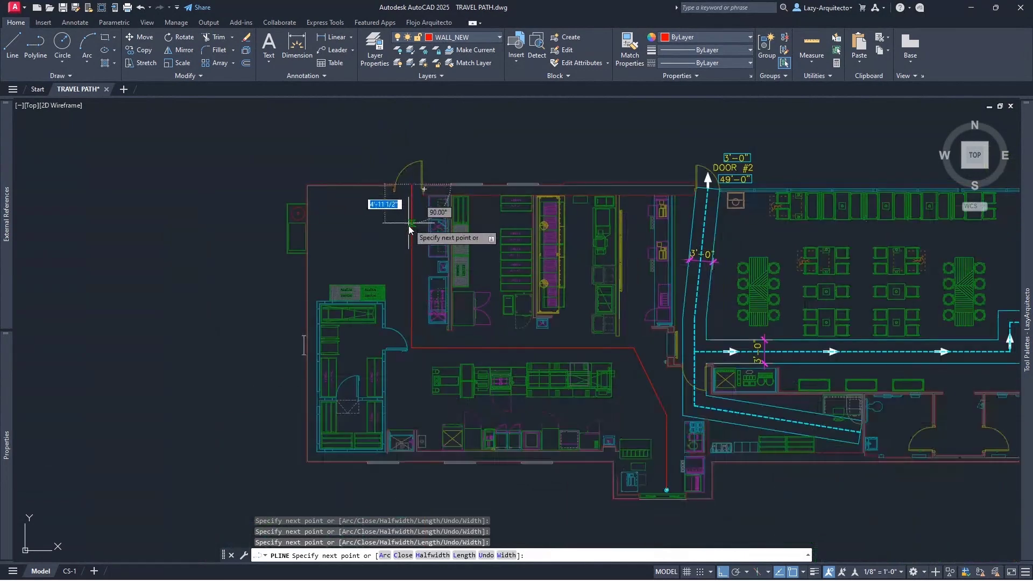
key(Escape)
middle_drag(648, 396, 547, 362)
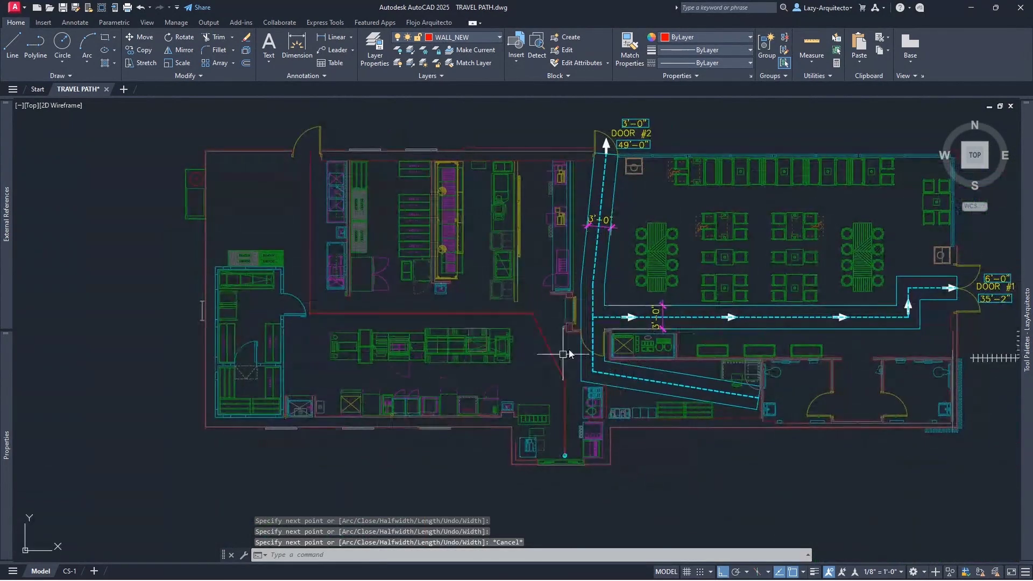
- Match the new kitchen polyline's properties to the dashed cyan egress path beside it
scroll(592, 358, up, 3)
text(M)
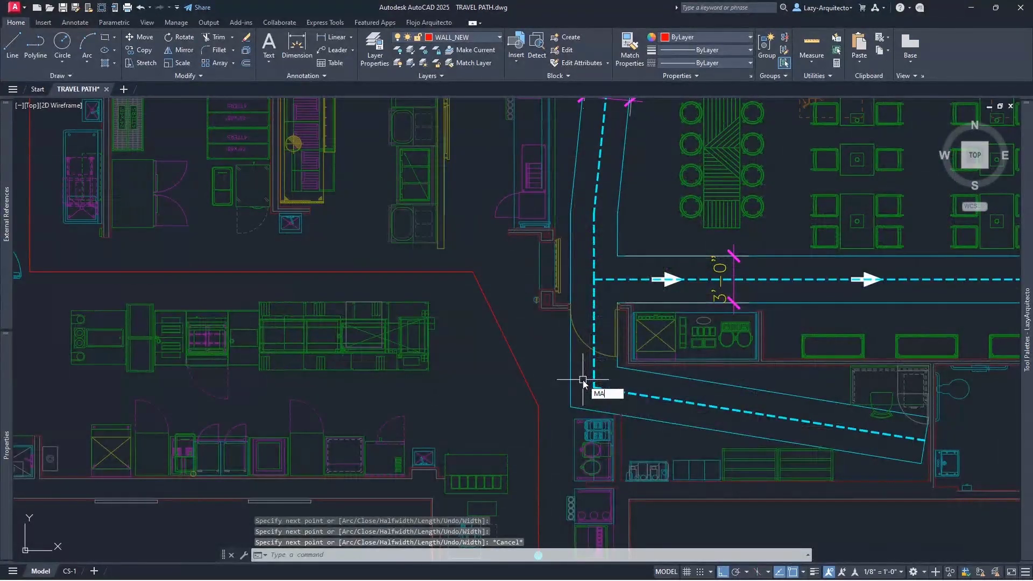
text(A)
key(Return)
click(593, 374)
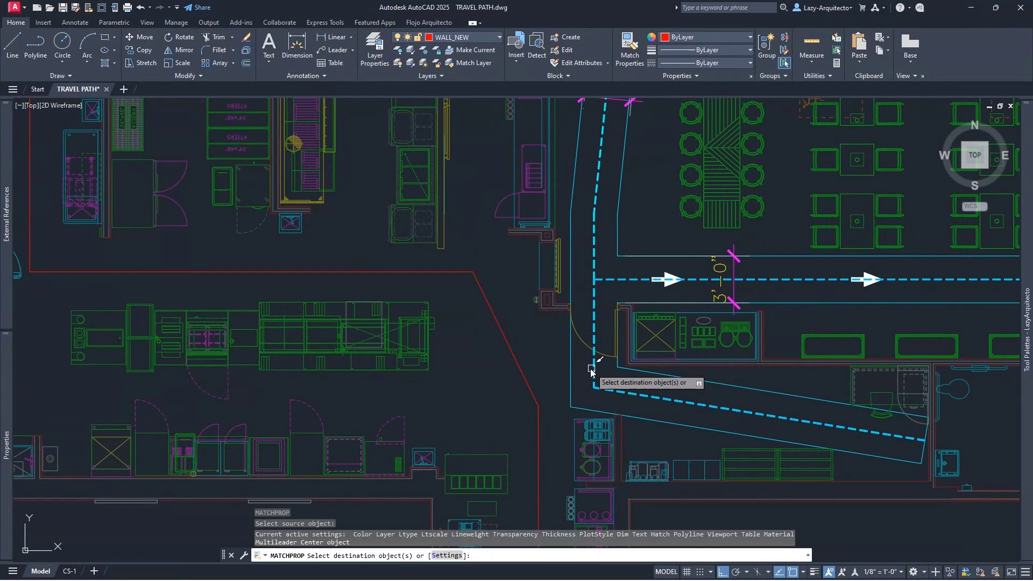
click(516, 357)
key(Return)
- Copy the first direction arrow of the horizontal dining-area path and paste it beside the kitchen path's lower vertical run
scroll(666, 295, up, 3)
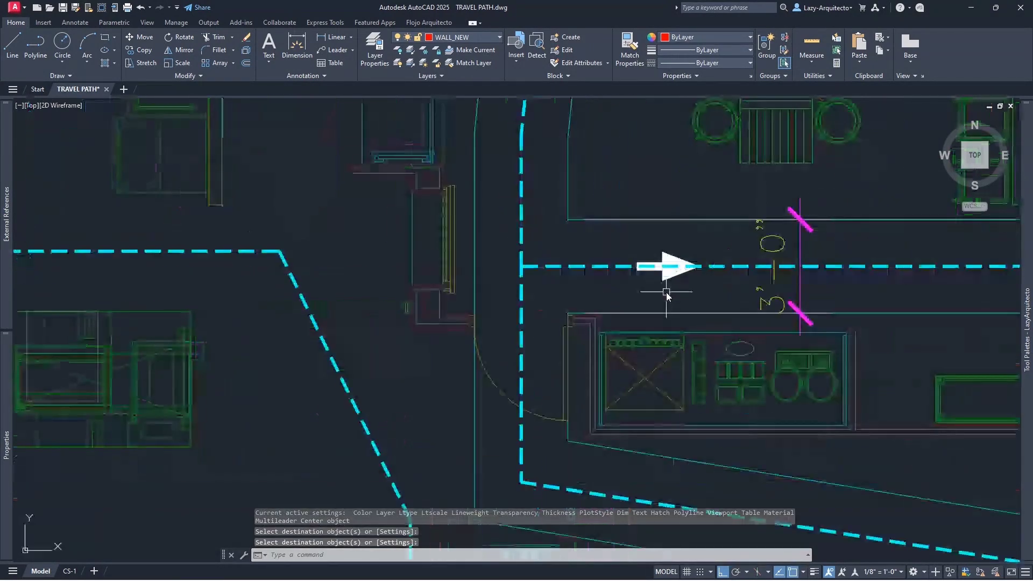
click(671, 277)
scroll(657, 297, down, 3)
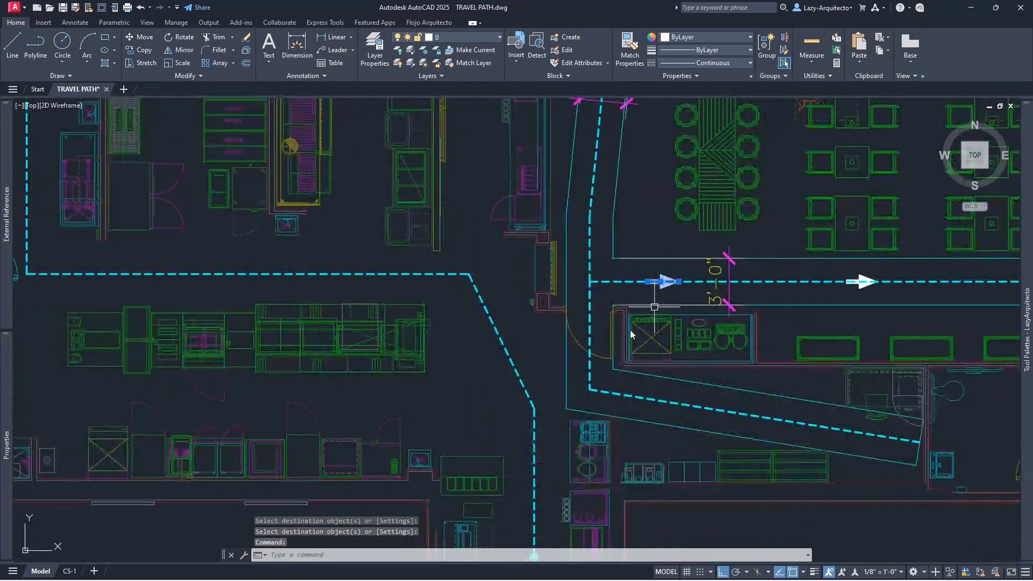
key(ctrl+c)
key(ctrl+v)
middle_drag(545, 480, 577, 322)
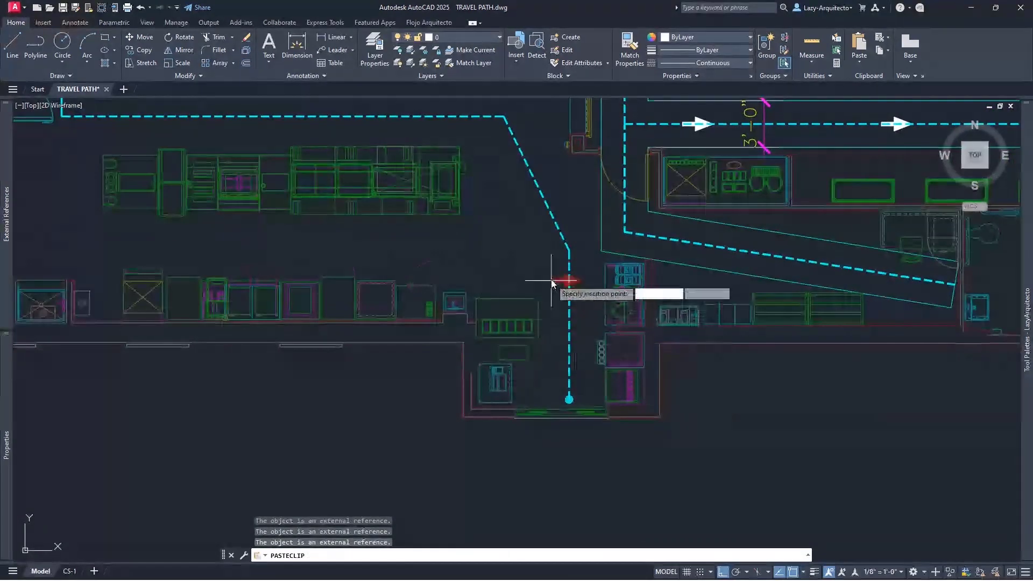
scroll(557, 301, up, 5)
click(558, 322)
- Rotate the pasted arrow about its tail end so that it points straight up
click(609, 302)
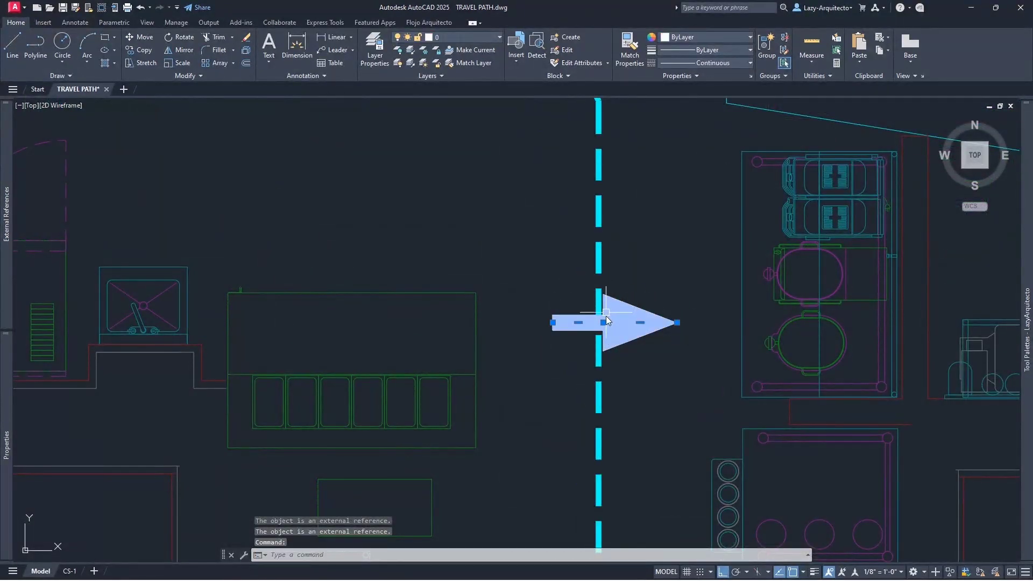
text(O)
key(Return)
click(553, 323)
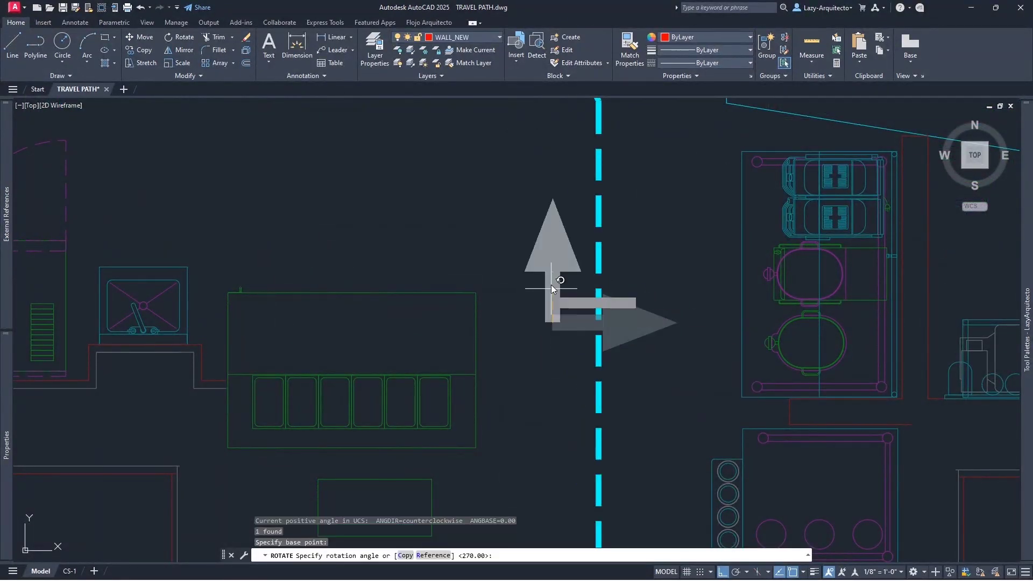
click(549, 271)
- Move the upward arrow by its tail end onto the kitchen path's vertical dashed run
click(563, 324)
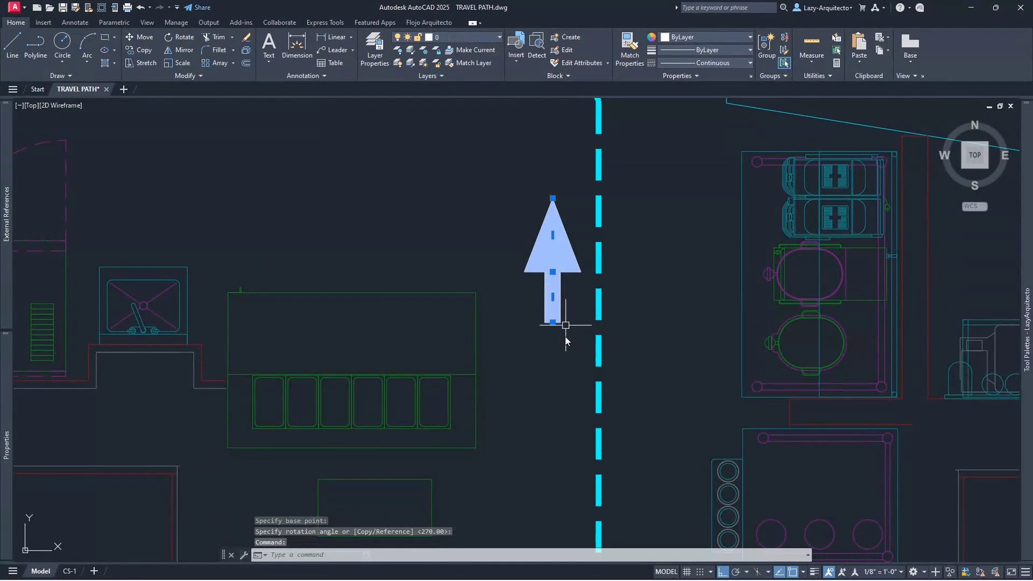
text(m)
key(Return)
click(552, 323)
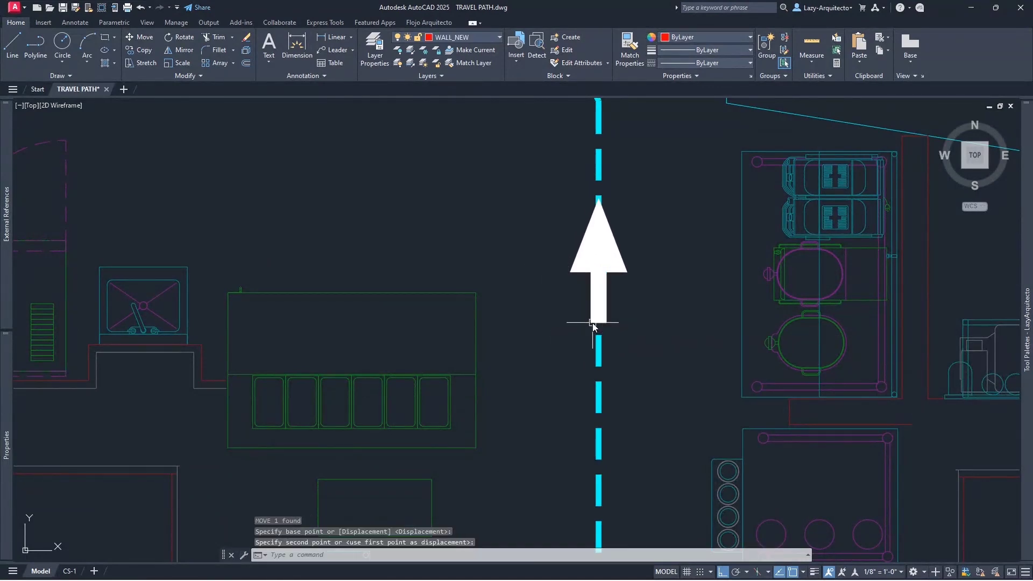
- Copy the upward arrow and paste it on the diagonal segment of the kitchen path
scroll(619, 424, down, 5)
click(625, 396)
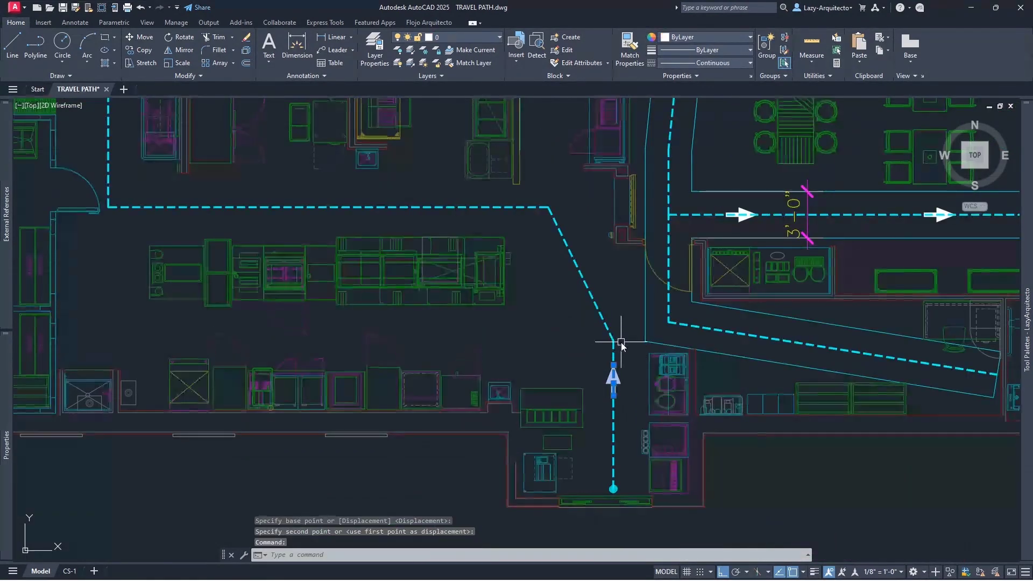
click(614, 377)
key(ctrl+c)
key(ctrl+v)
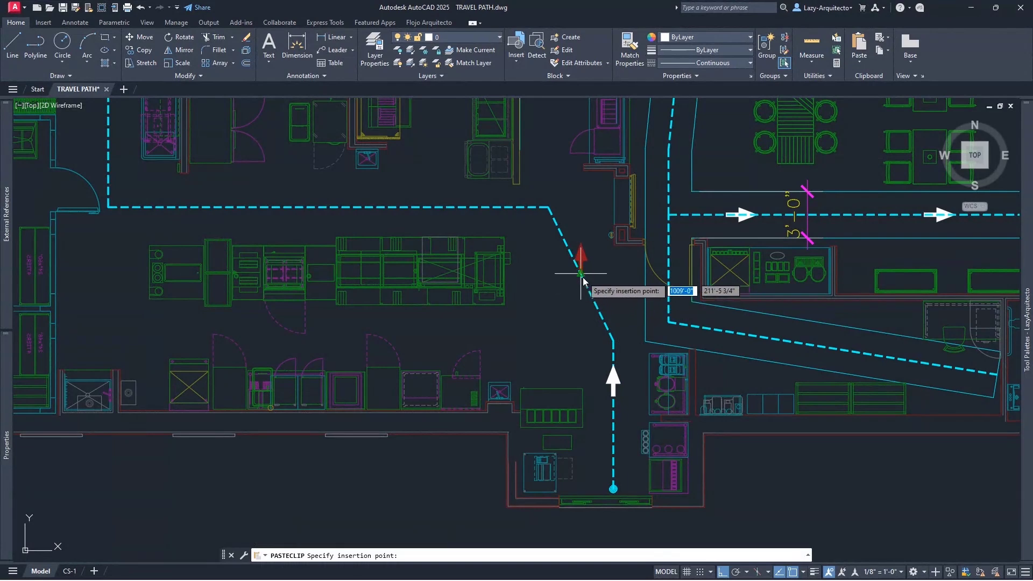
scroll(585, 261, up, 3)
click(585, 261)
- Rotate the diagonal segment's arrow about its tail, using its own axis as reference, to align with the dashed line toward the aisle
text(ro)
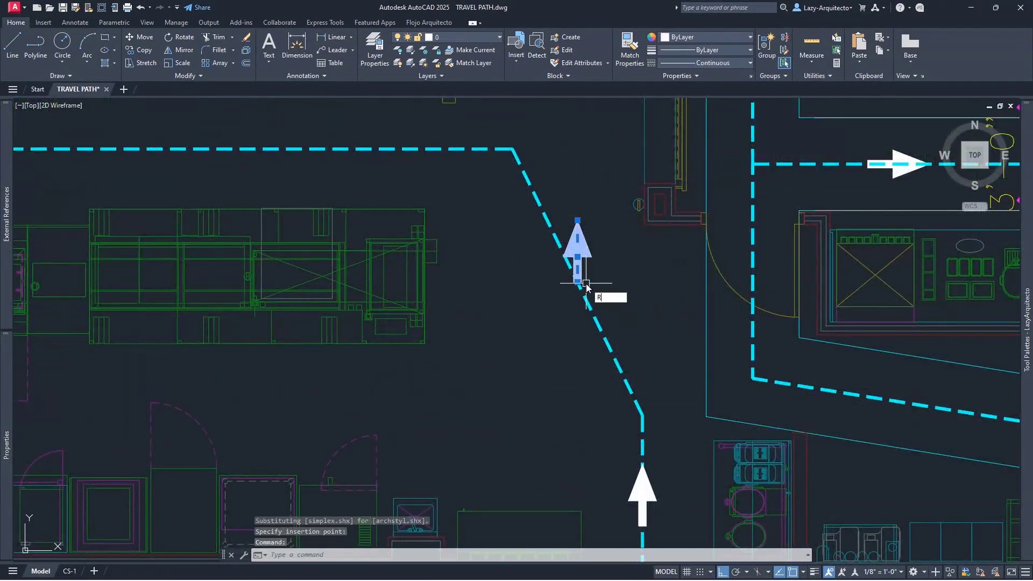
key(Return)
scroll(576, 265, up, 3)
click(583, 269)
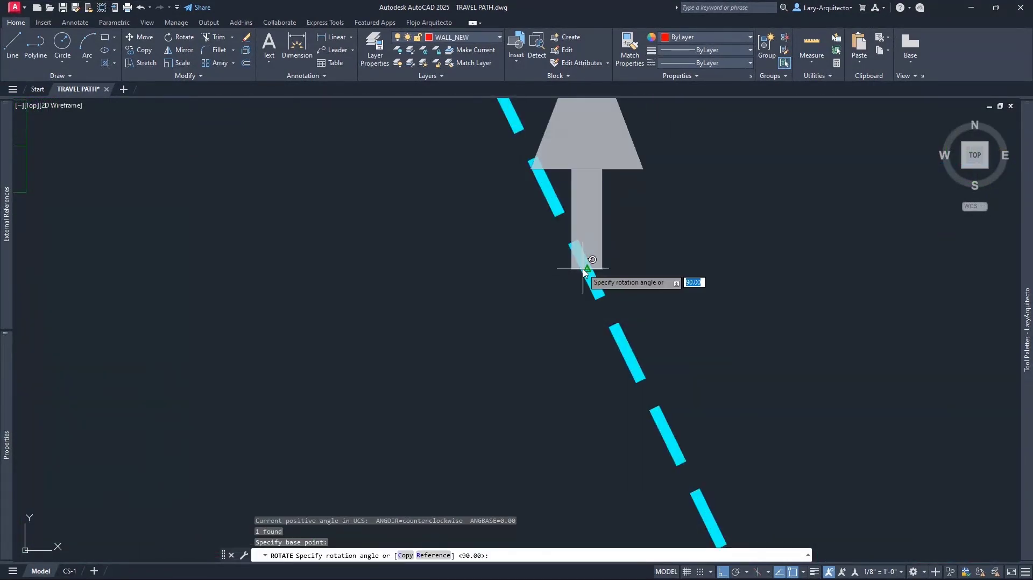
text(r)
key(Return)
click(583, 269)
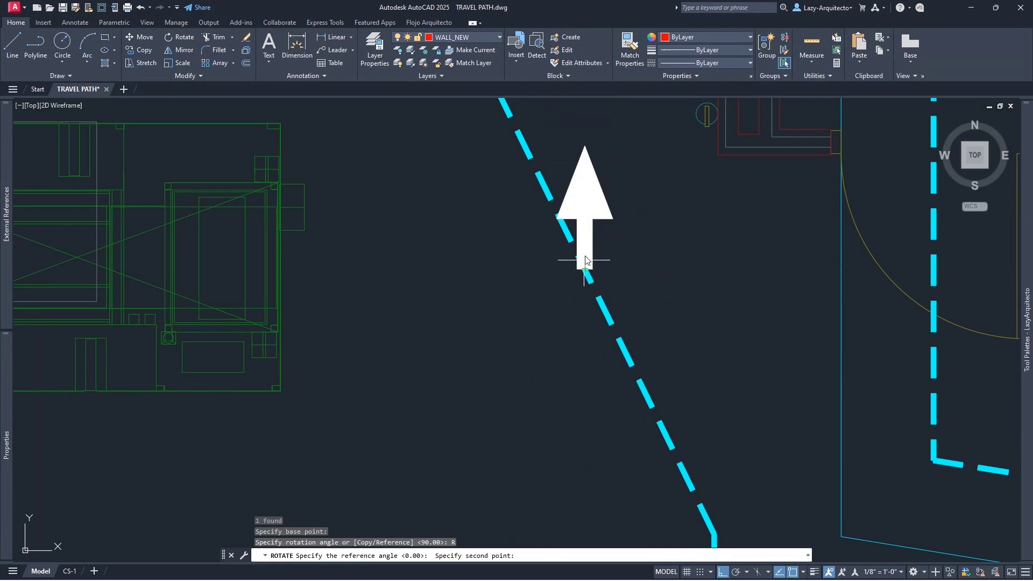
click(585, 146)
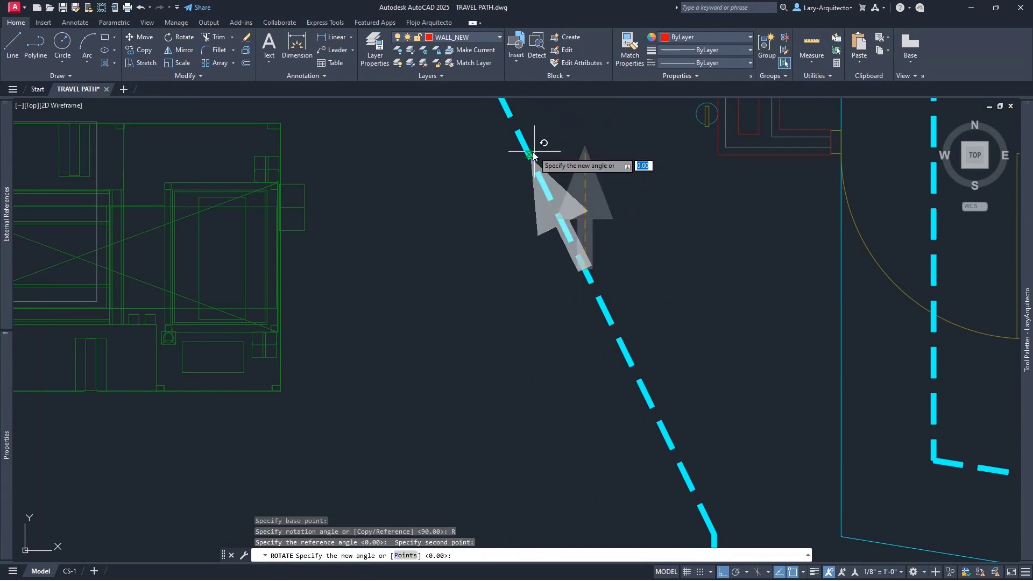
click(543, 146)
- Copy the diagonal arrow and paste it near the middle of the kitchen aisle's horizontal segment
scroll(621, 353, down, 5)
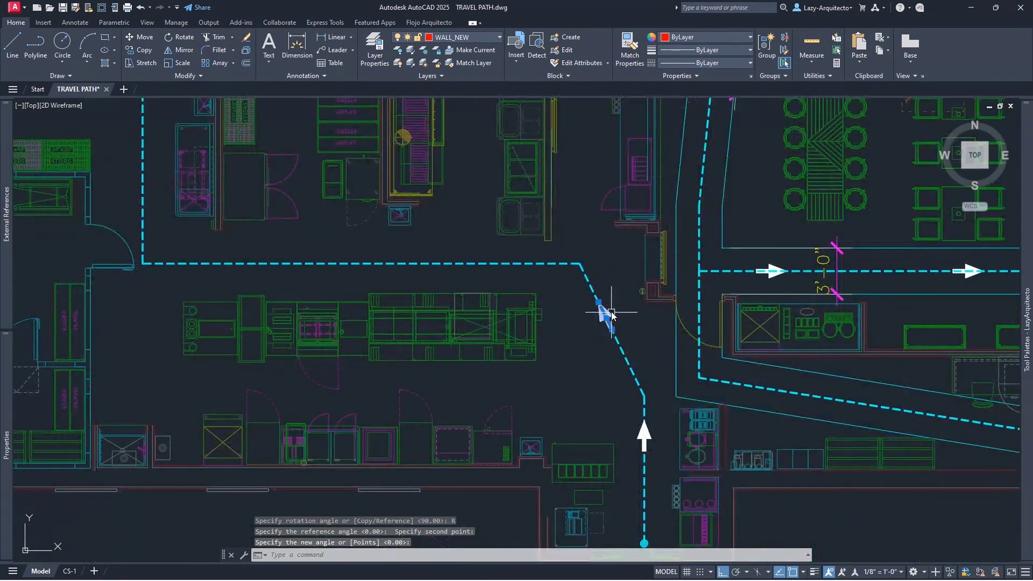
key(ctrl+c)
key(ctrl+v)
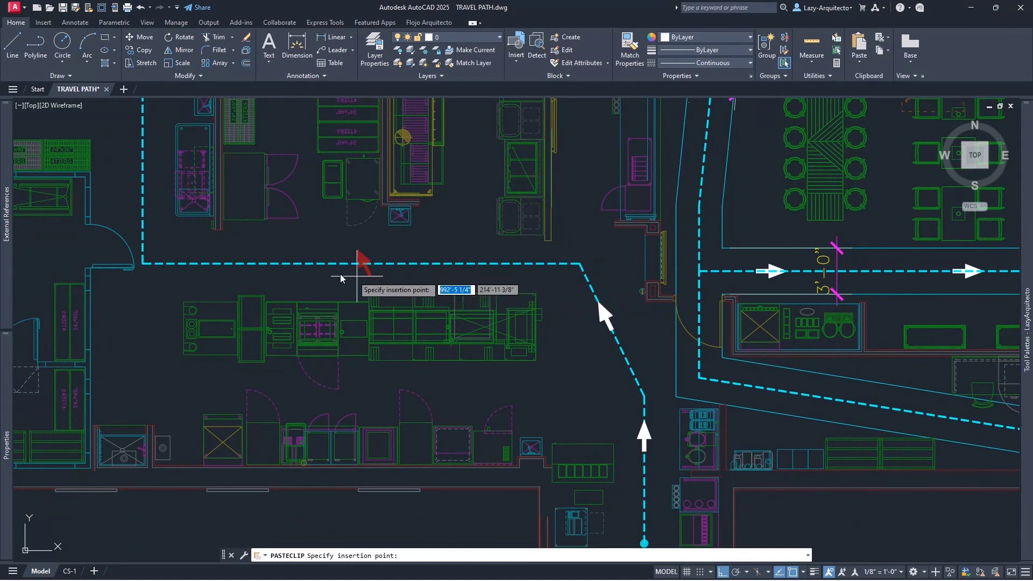
scroll(355, 269, up, 4)
click(380, 246)
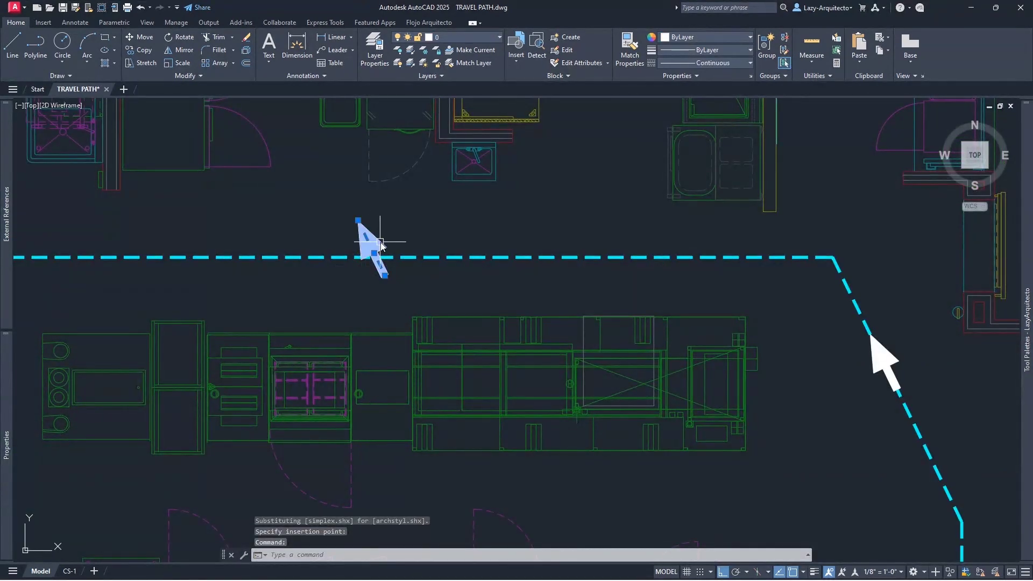
- Move the aisle arrow so that its tail end sits on the horizontal dashed line
right_click(393, 286)
key(Escape)
text(m)
key(Return)
click(386, 279)
click(387, 259)
- Rotate the aisle arrow about its tail, using its own axis as reference, so that it points left along the path
click(383, 250)
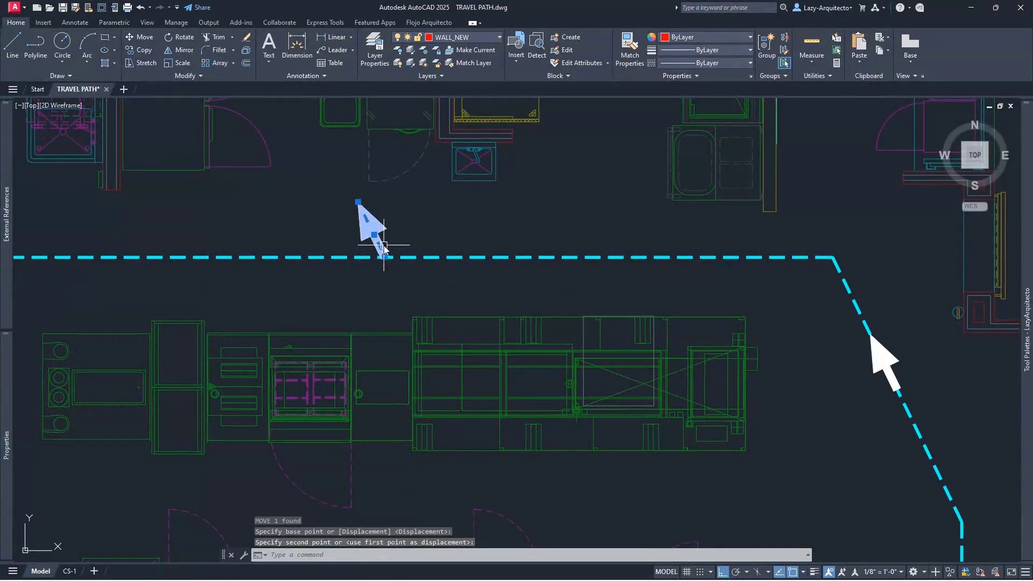
text(RO)
key(Return)
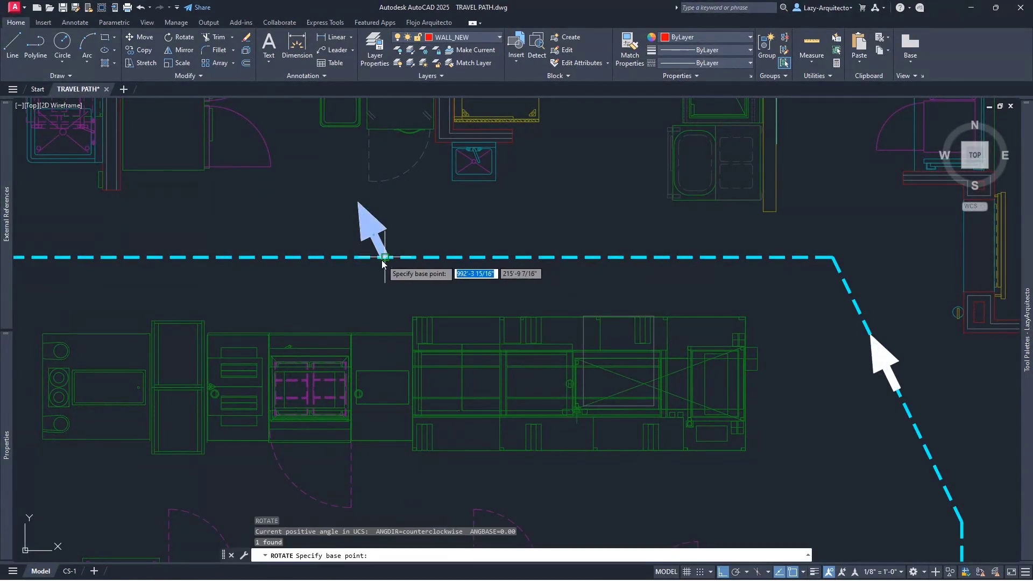
click(385, 258)
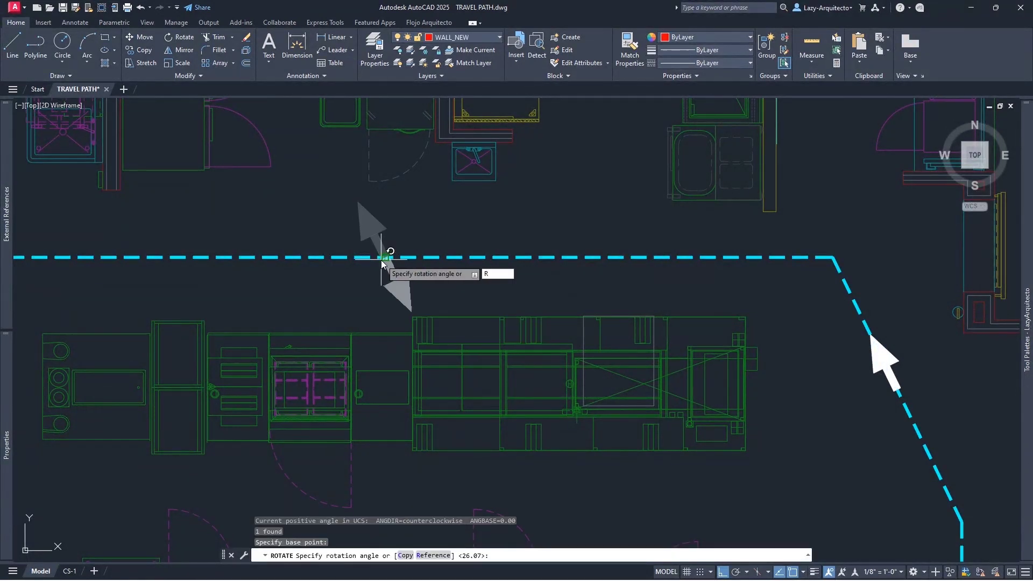
key(Return)
click(369, 224)
click(340, 236)
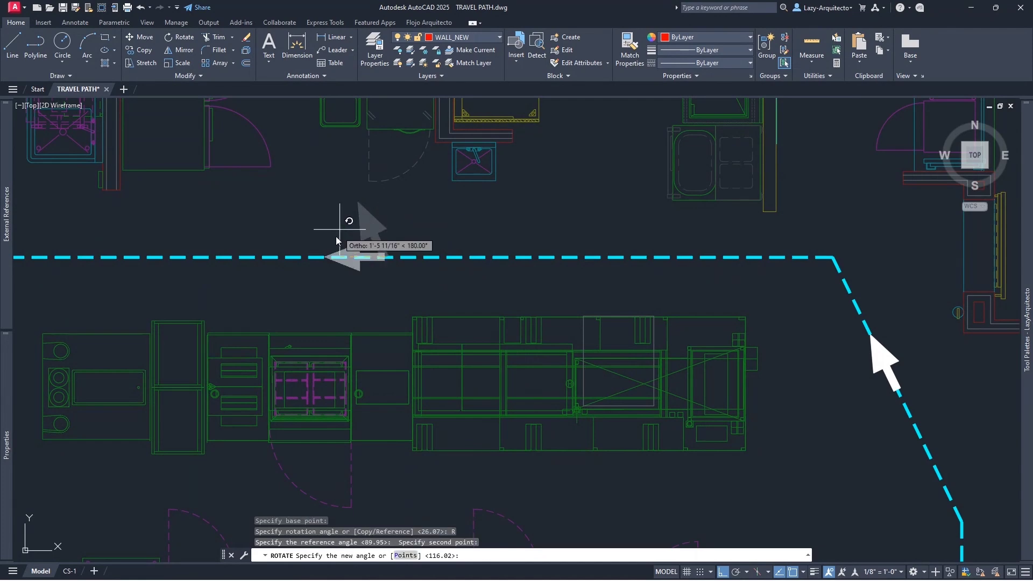
click(339, 229)
- Erase the kitchen egress polyline and its three direction arrows, keeping the start dot in the lower alcove
scroll(487, 296, down, 4)
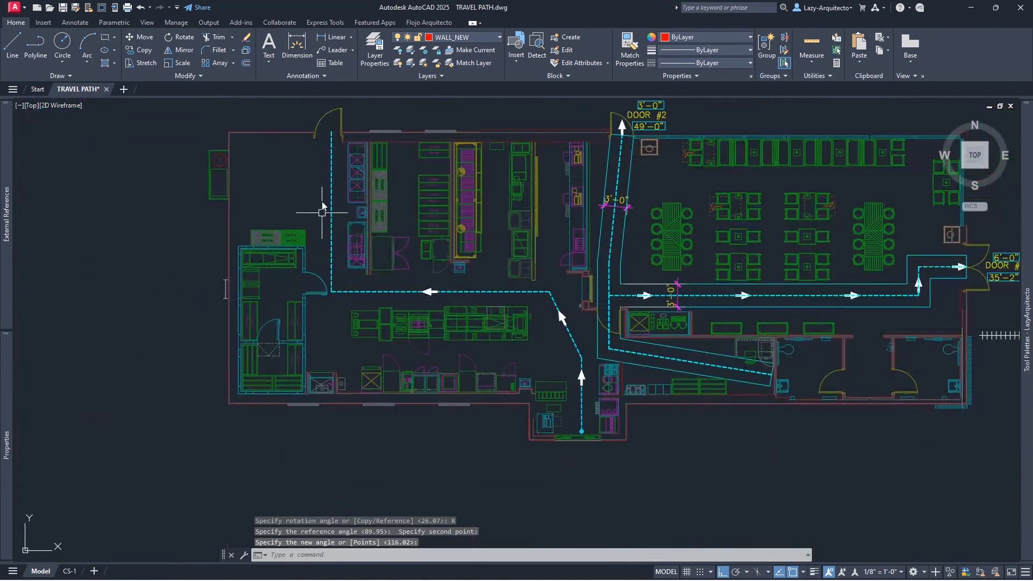
middle_drag(553, 374, 512, 385)
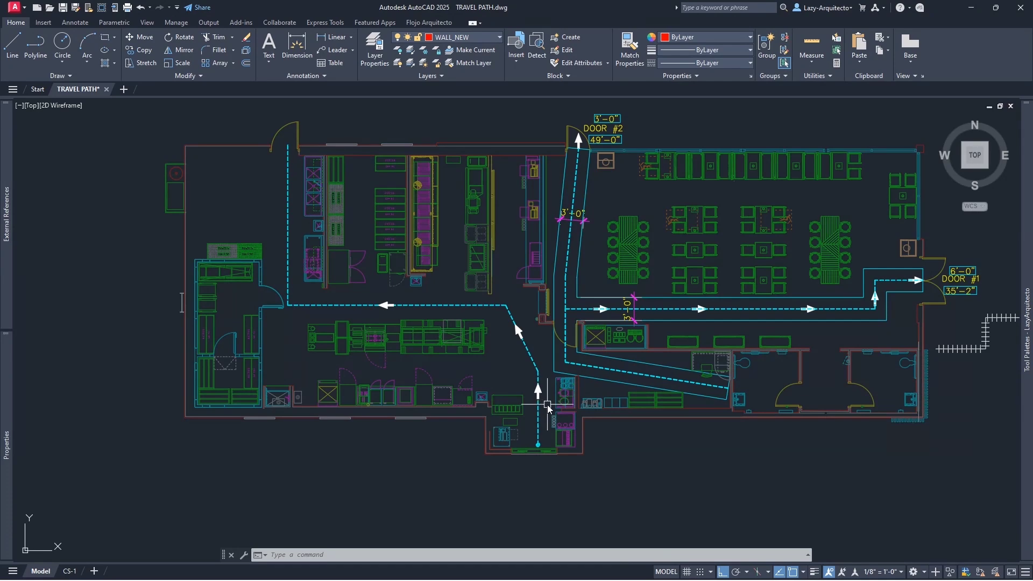
scroll(544, 399, up, 3)
click(528, 379)
key(Delete)
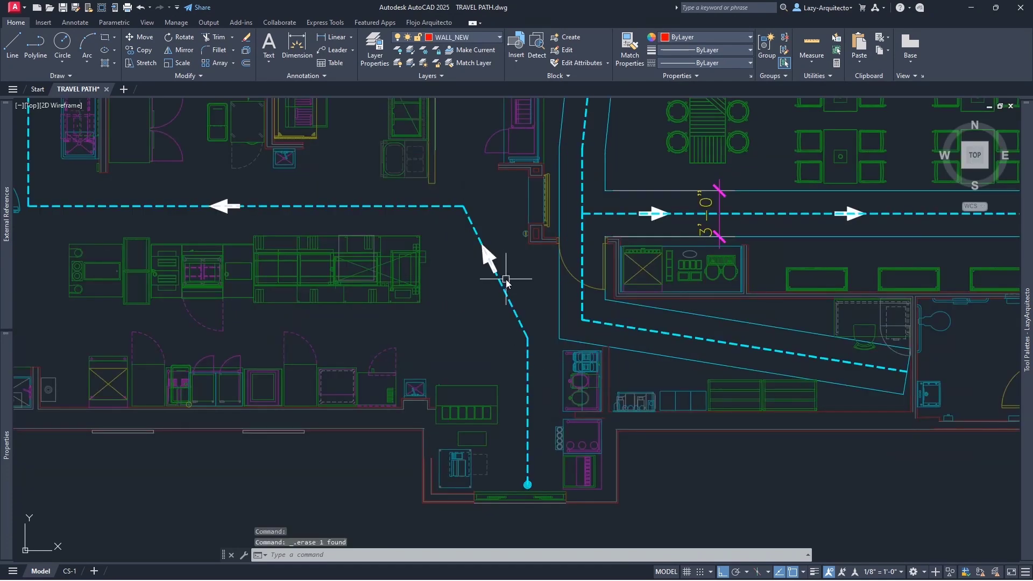
click(227, 206)
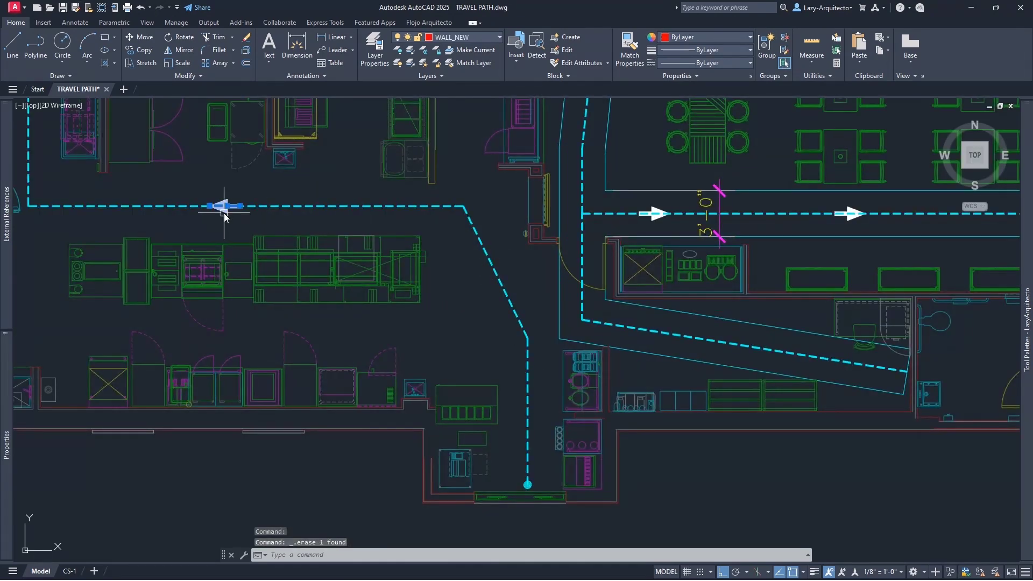
key(Delete)
scroll(482, 360, down, 3)
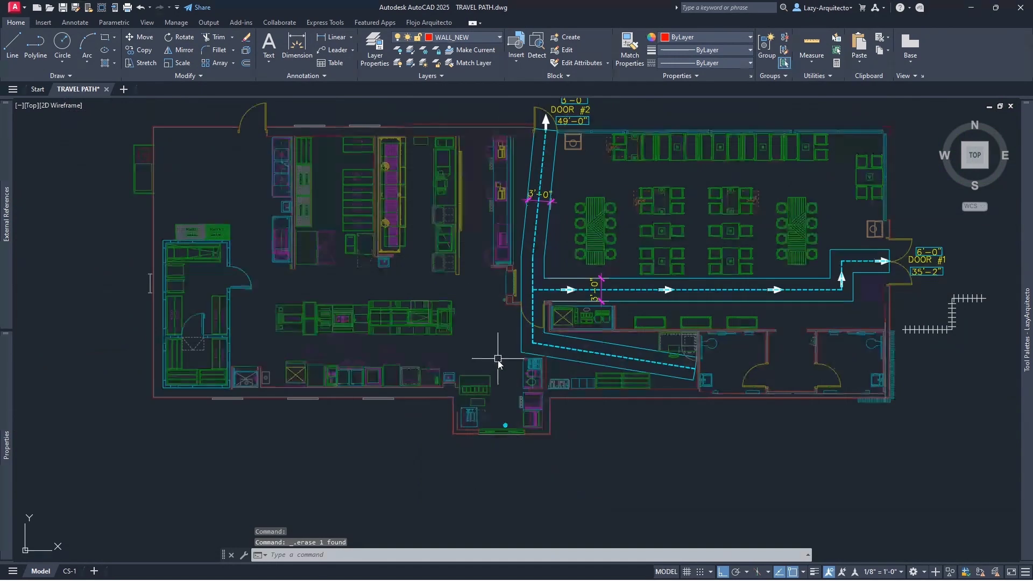
- Switch to File Explorer, locate the TRAVEL_PATH11 linetype file in the LINETYPE folder, and return to the AutoCAD drawing
middle_drag(624, 398, 653, 424)
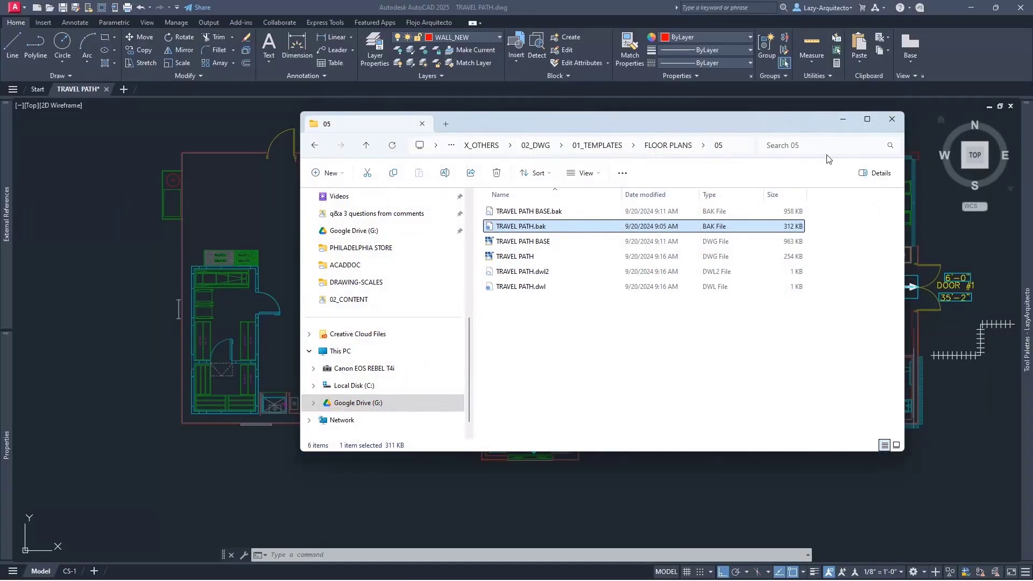
drag(606, 128, 461, 120)
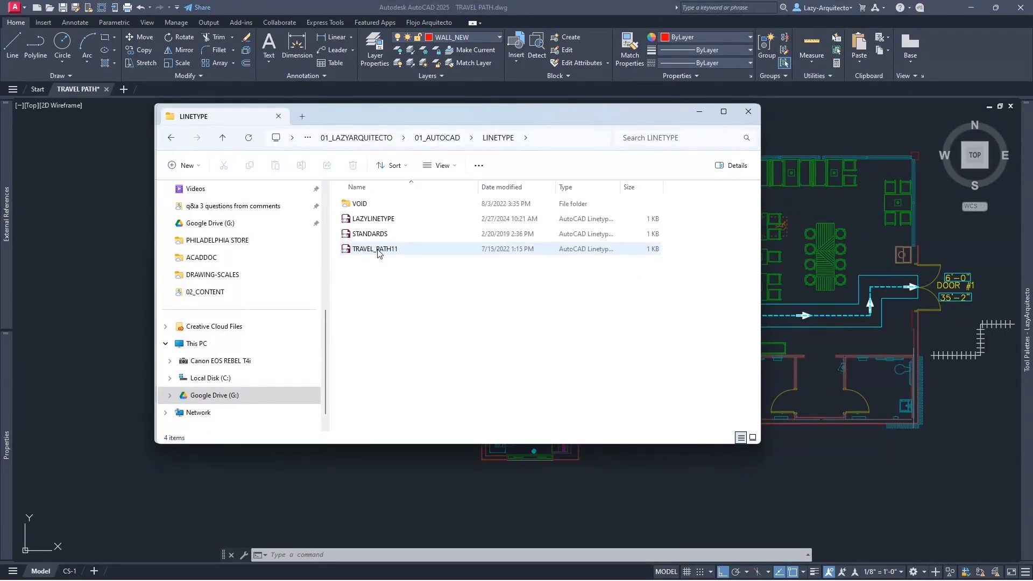
click(379, 252)
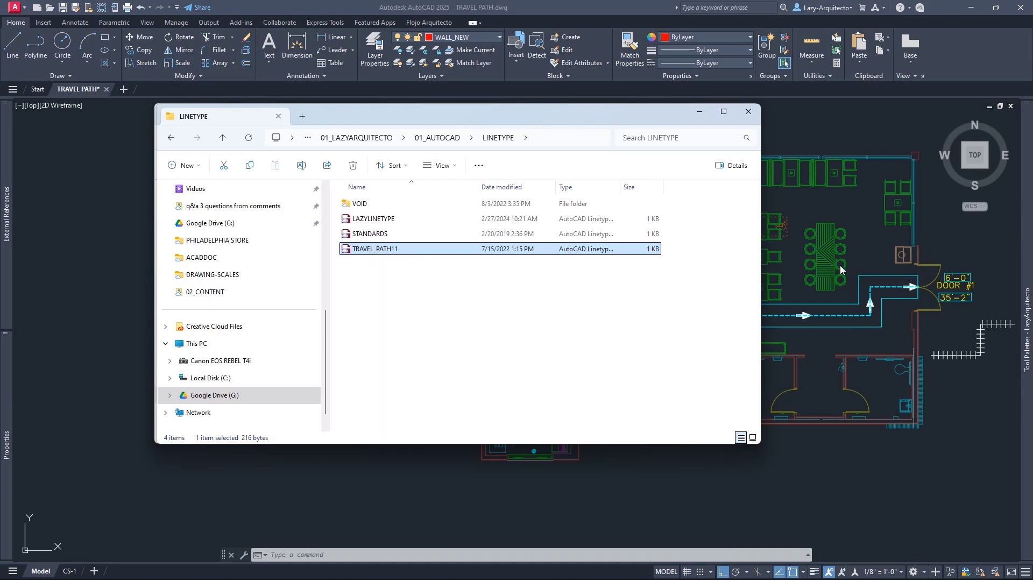
click(808, 264)
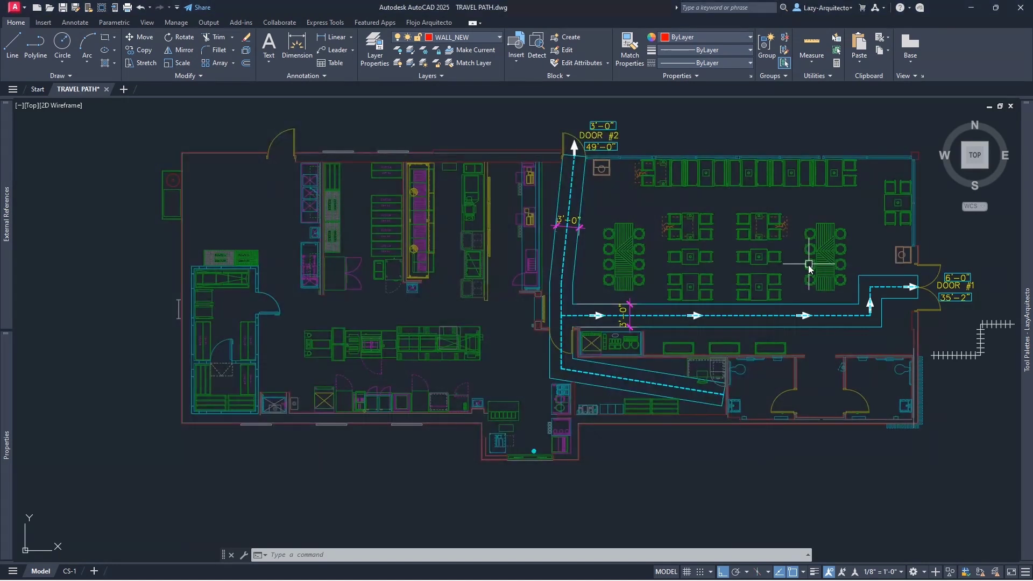
- Open the Layer Properties Manager for the travel path drawing
middle_drag(501, 342, 484, 373)
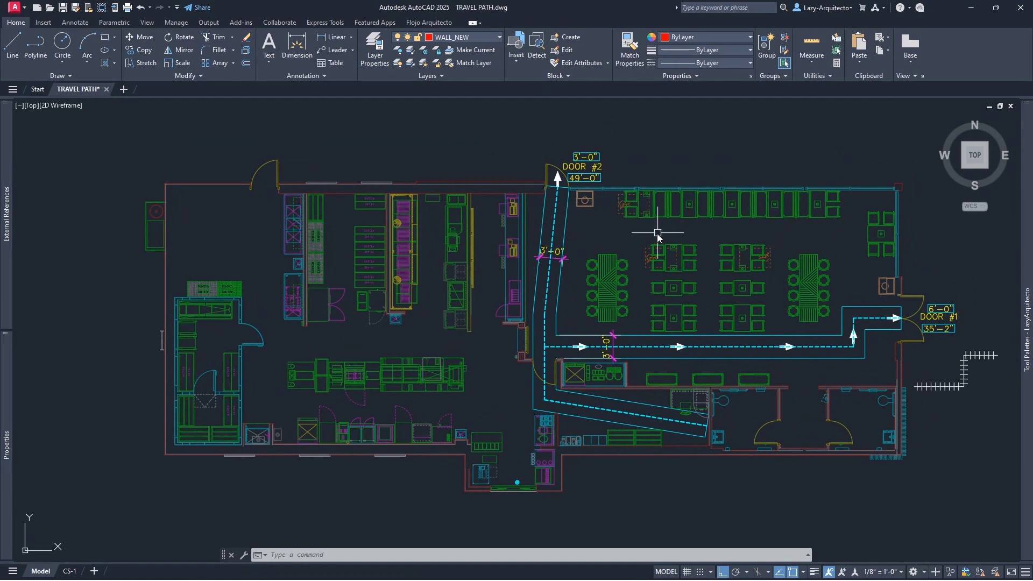
middle_drag(657, 233, 646, 233)
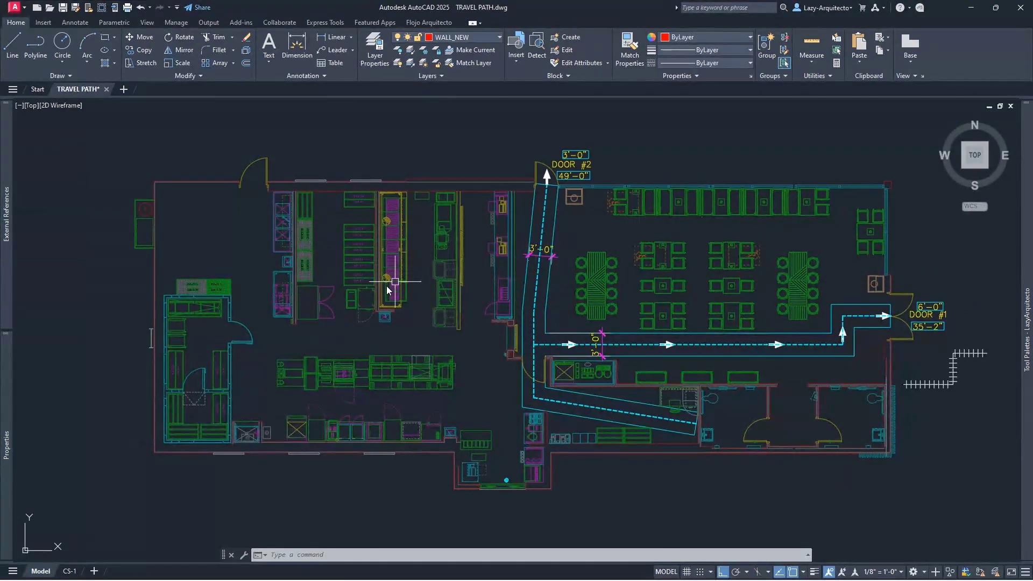
middle_drag(392, 285, 397, 293)
text(LA)
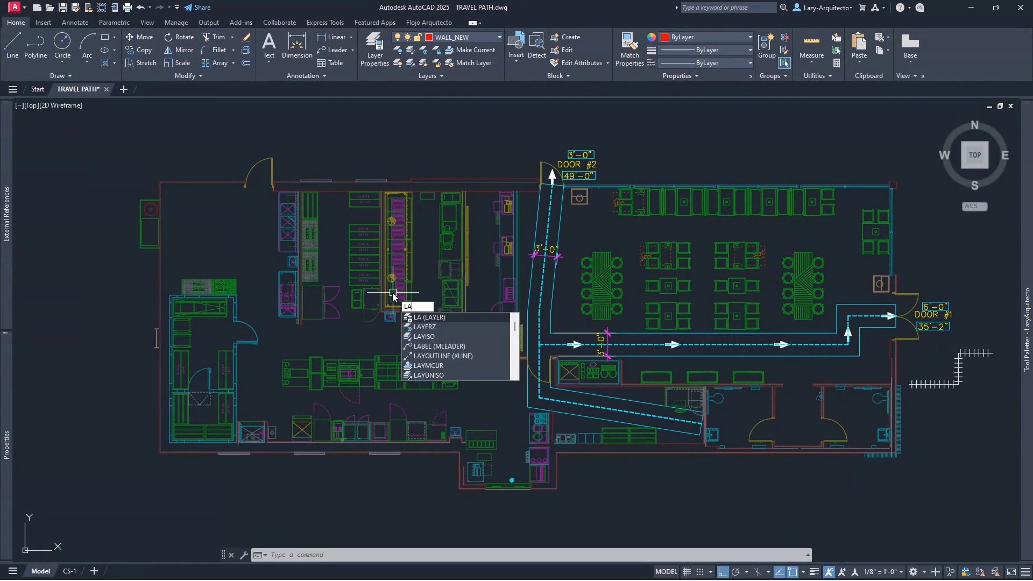
key(Return)
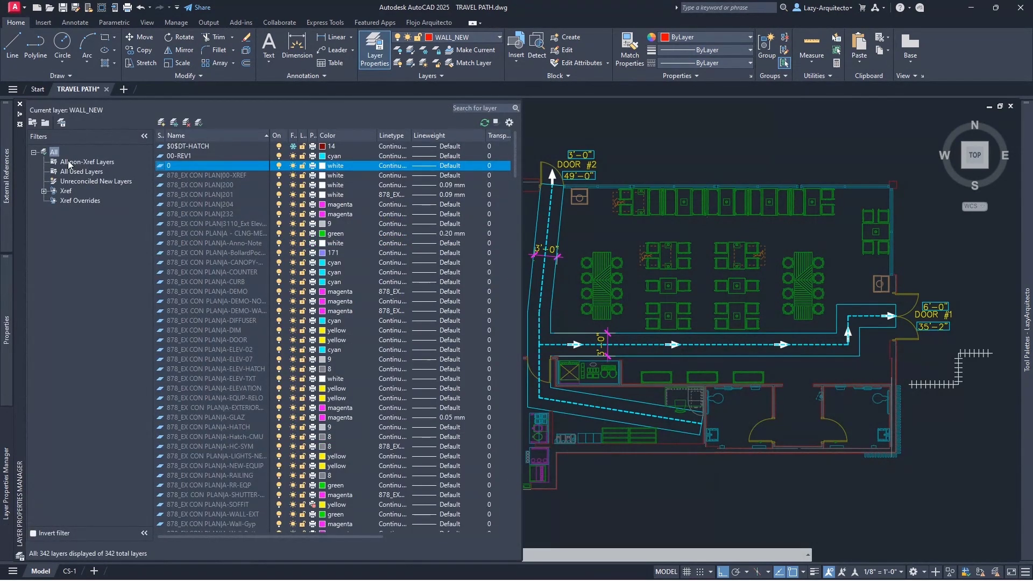
- Create a new layer named TRAVEL-PATH
click(162, 123)
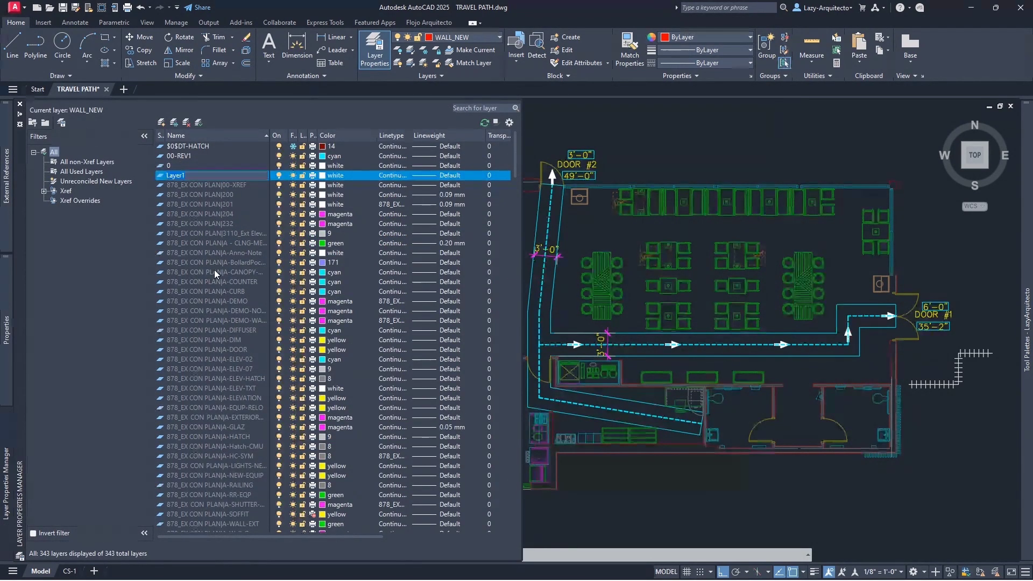
text(TRAVEL-PATH)
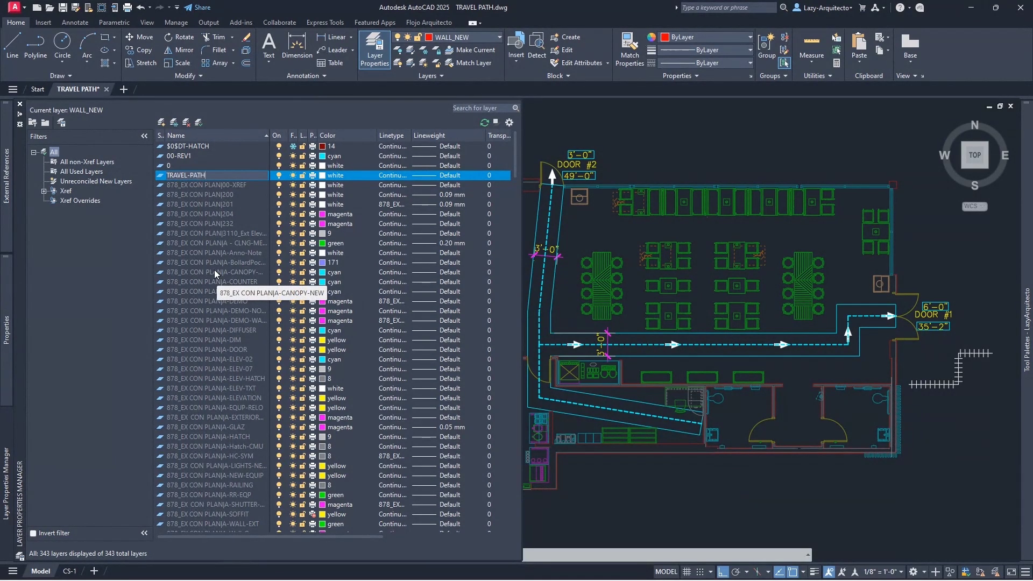
key(Return)
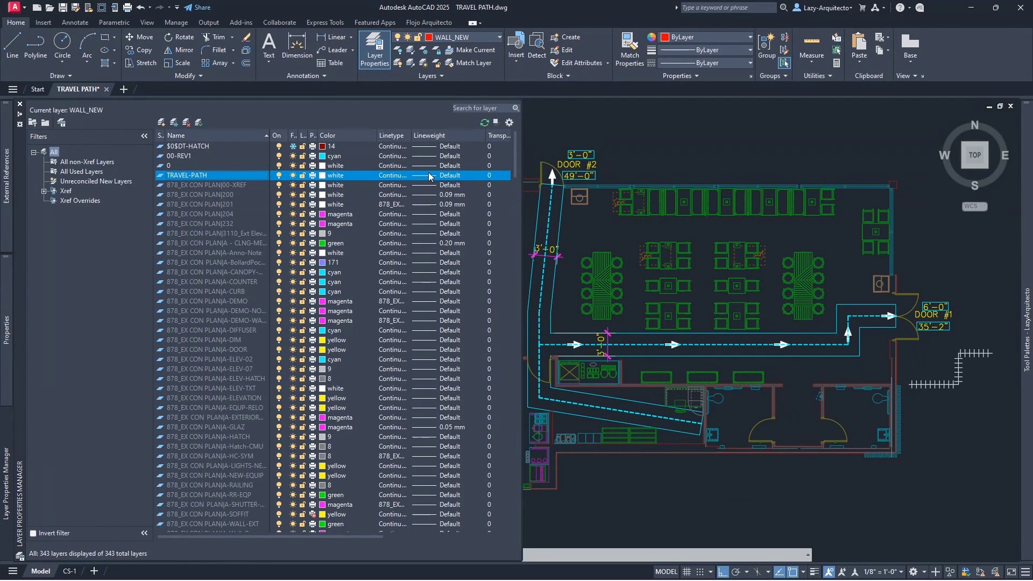
- Open the linetype selection for the TRAVEL-PATH layer and look through the loaded linetypes for a travel-path entry
click(394, 178)
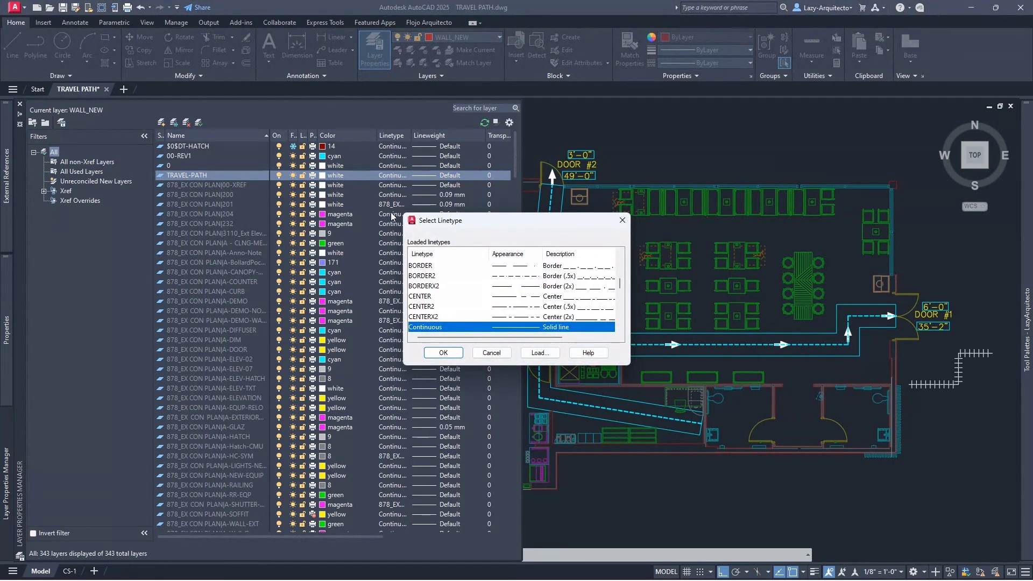
scroll(469, 319, down, 7)
scroll(469, 319, down, 2)
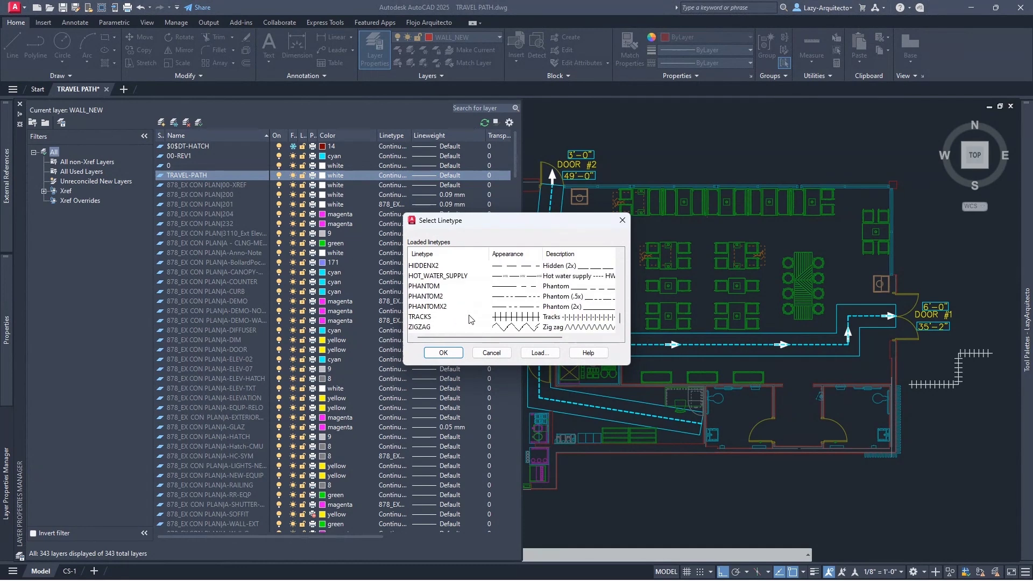
scroll(451, 329, up, 10)
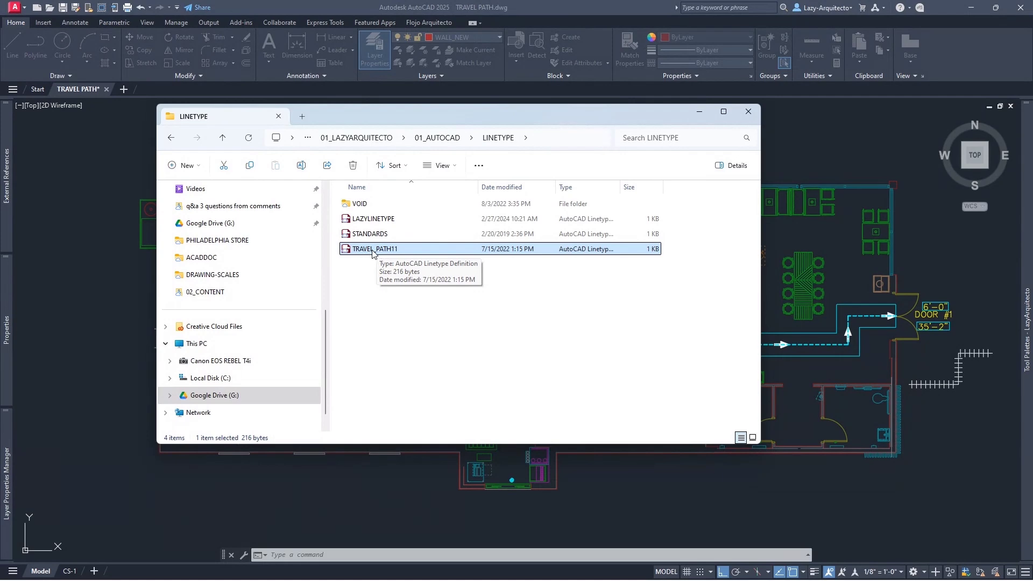
drag(445, 120, 683, 119)
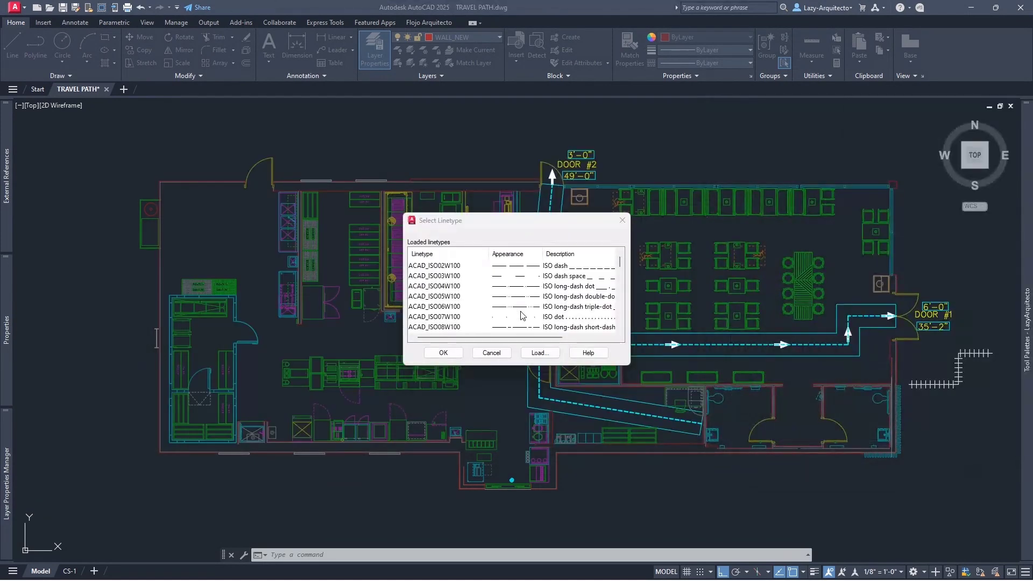
click(454, 297)
key(t)
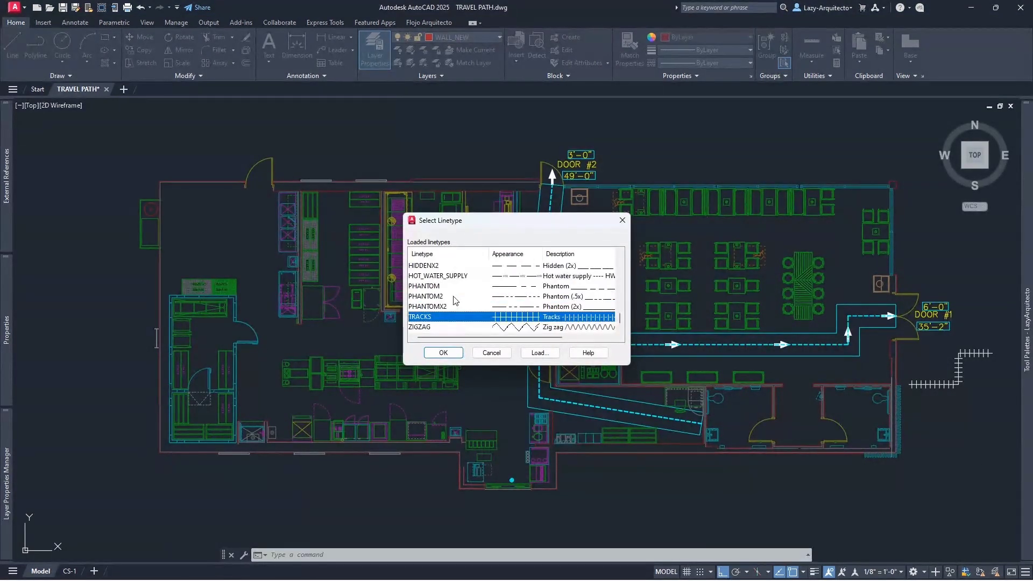
scroll(454, 298, up, 2)
scroll(454, 297, down, 2)
- Start loading linetypes from a file and duplicate the acadiso linetype file within the Support folder
click(540, 353)
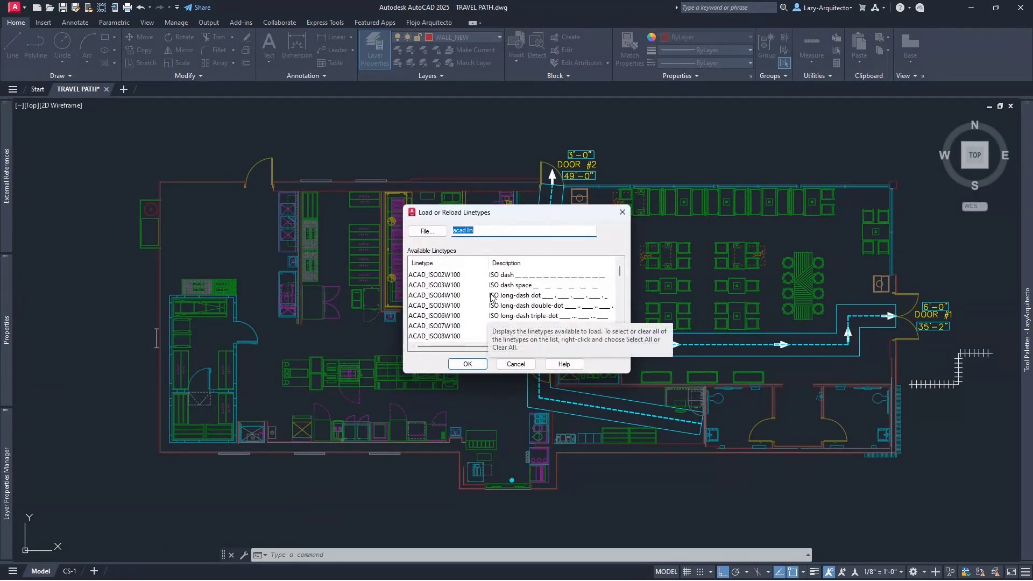
click(434, 236)
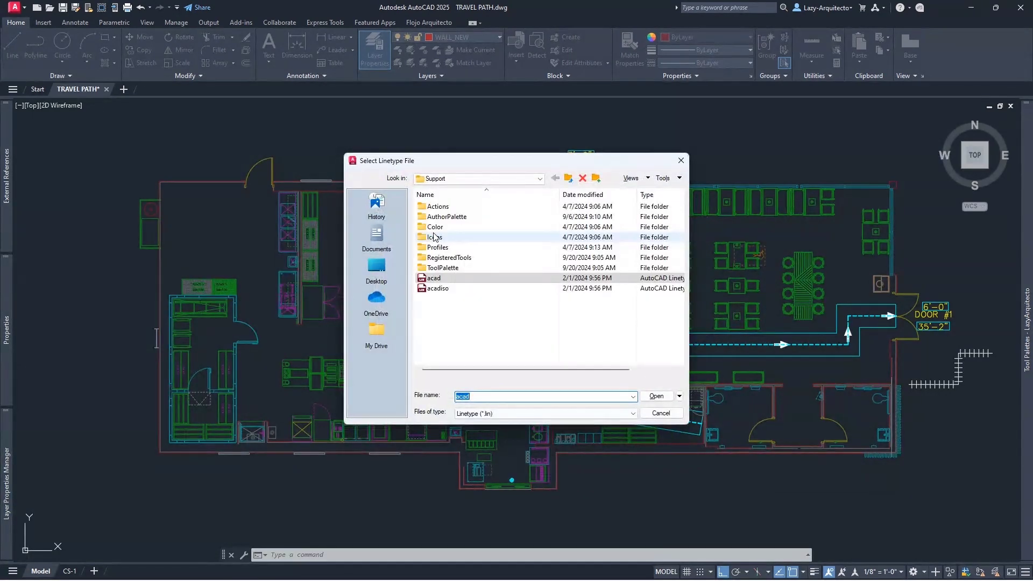
click(436, 289)
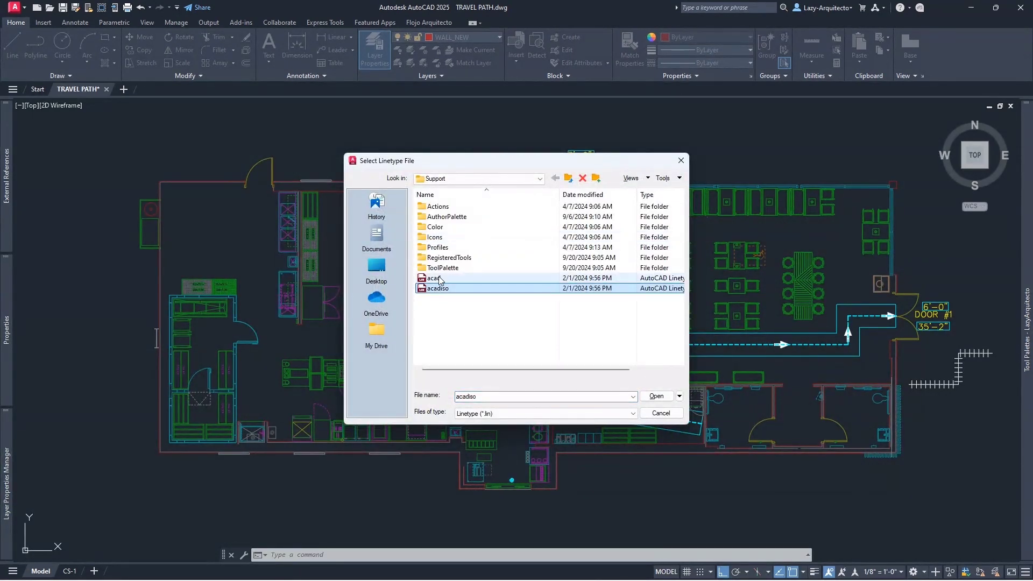
drag(691, 254, 753, 254)
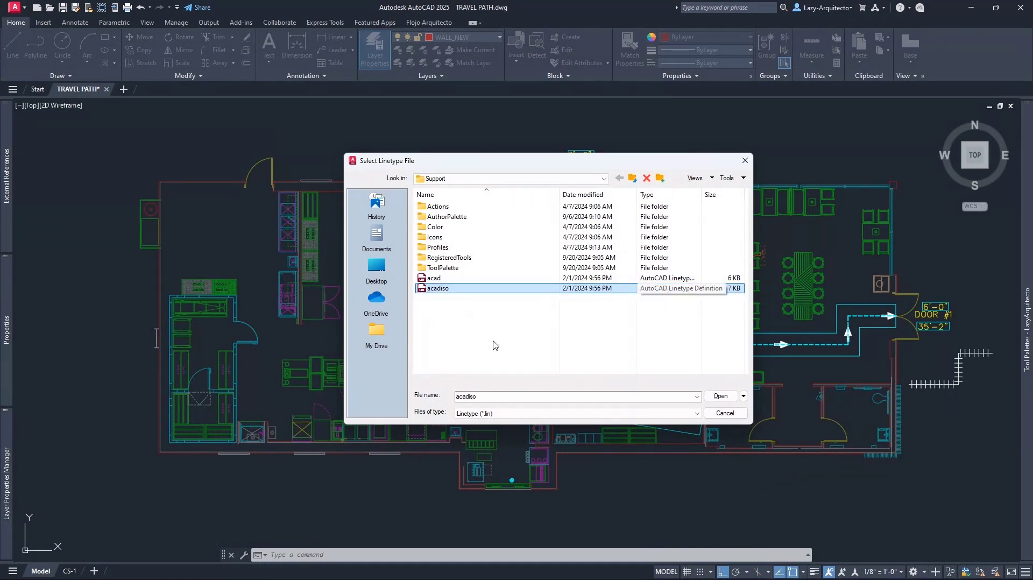
click(473, 413)
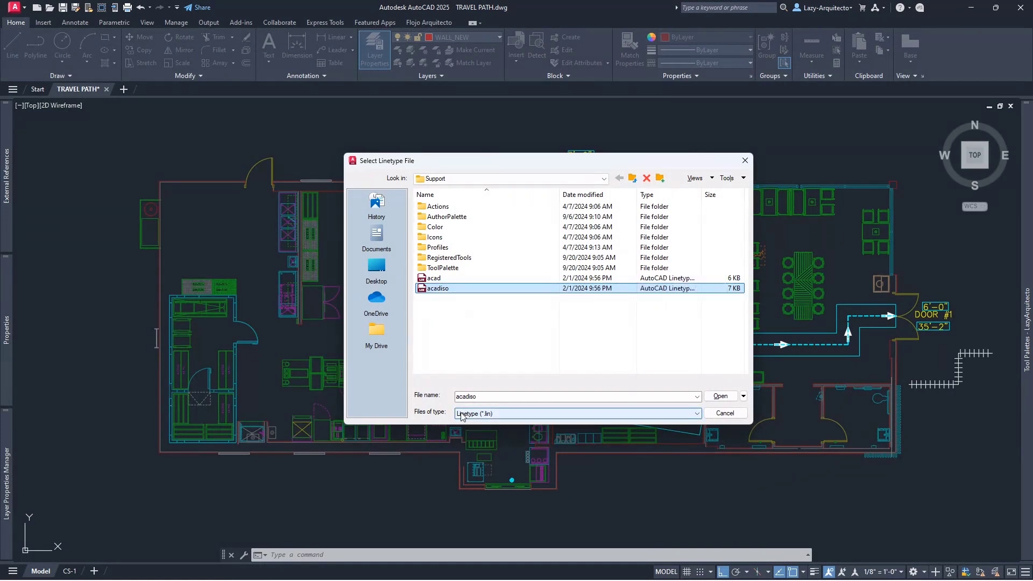
click(435, 289)
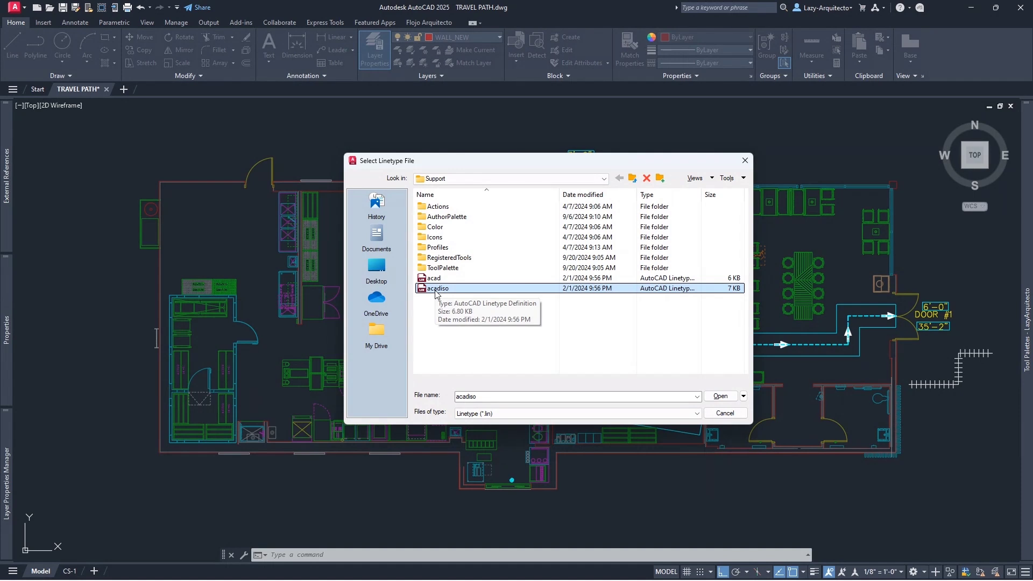
ctrl+drag(445, 292, 472, 319)
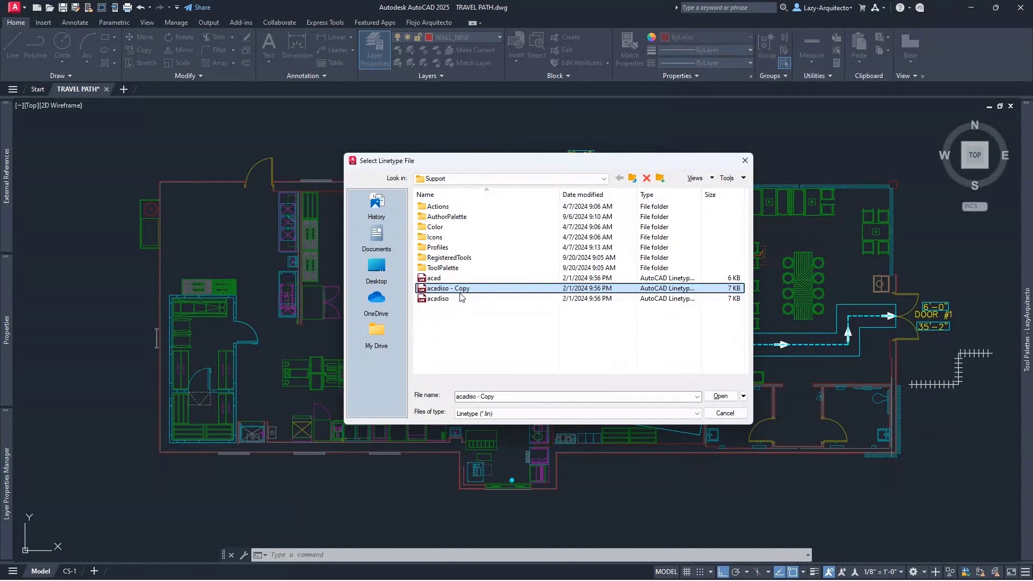
- Open the acadiso - Copy linetype file in Notepad and place the cursor on the empty last line below the User Defined Linetypes section
click(465, 299)
click(461, 291)
right_click(458, 291)
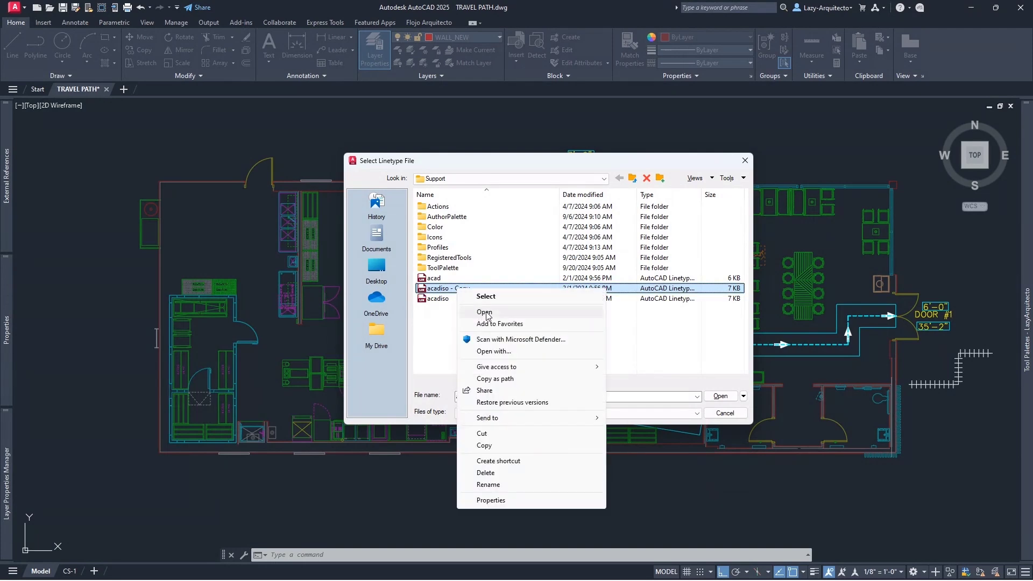
click(485, 313)
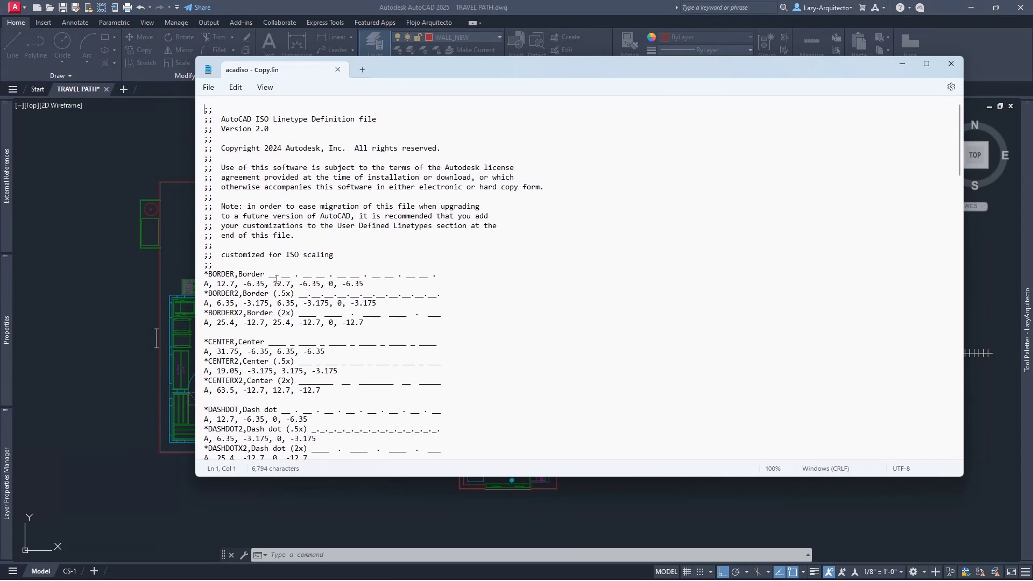
scroll(276, 279, down, 17)
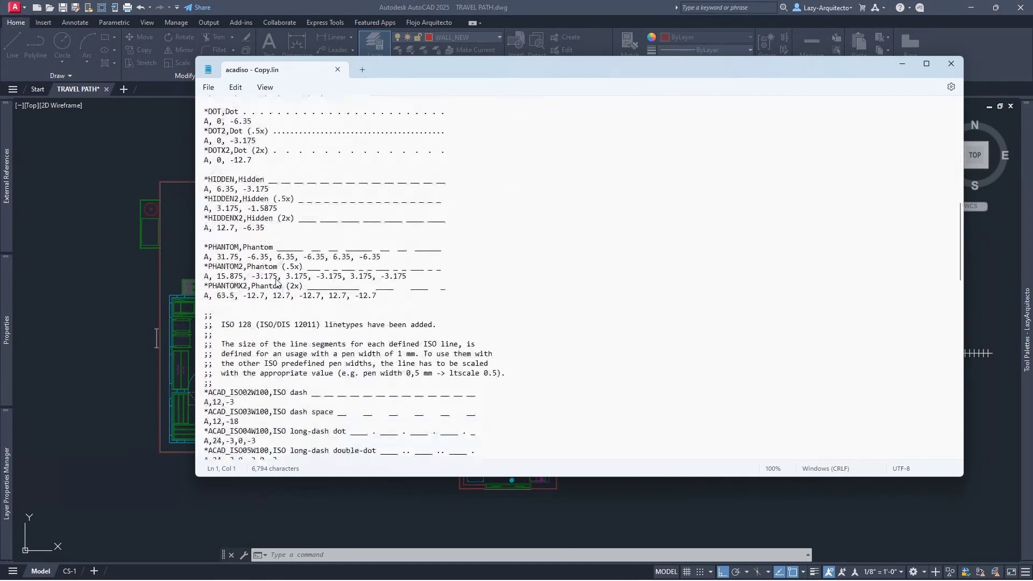
scroll(276, 279, down, 20)
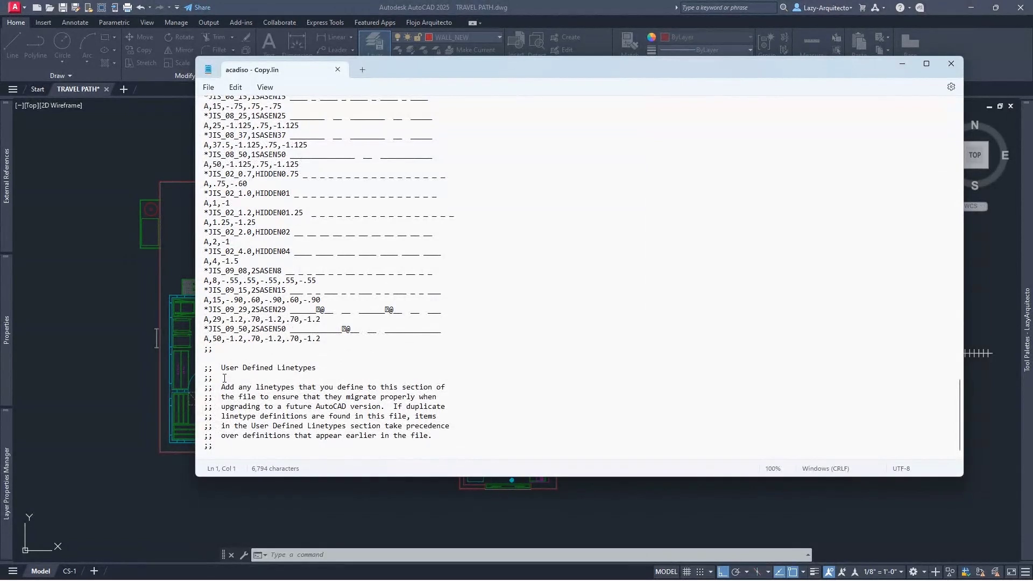
drag(221, 368, 318, 371)
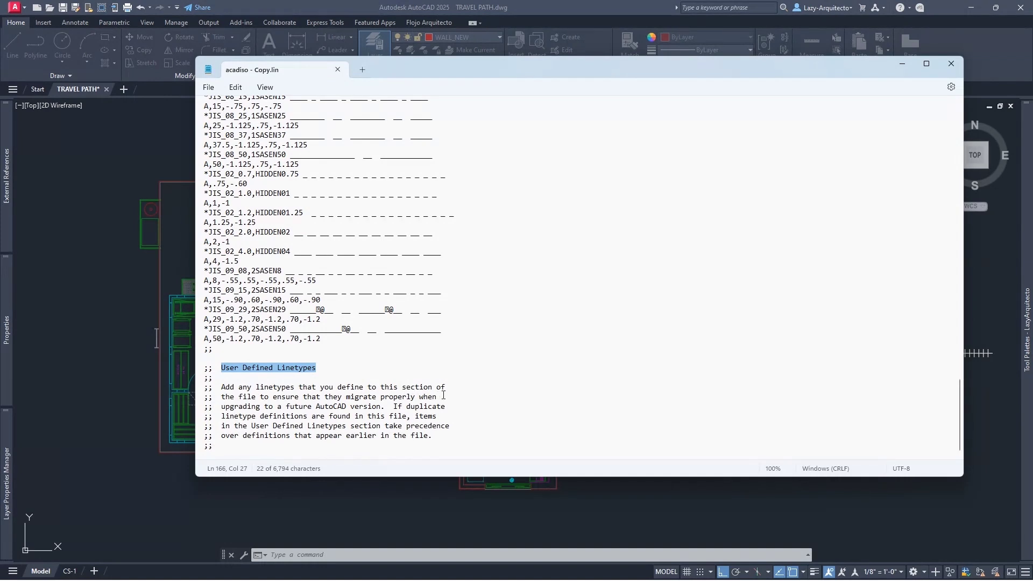
click(226, 453)
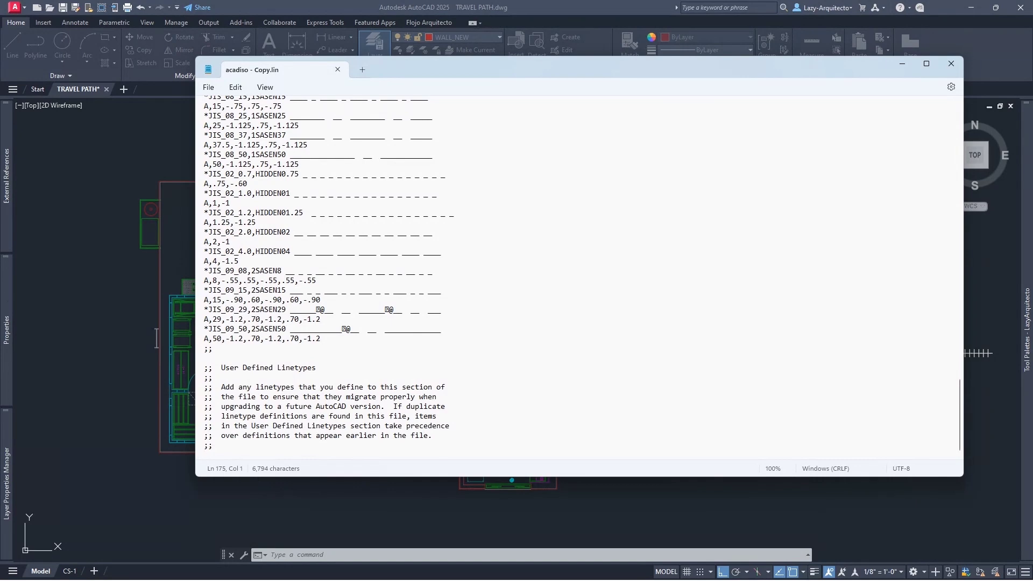
- Switch to File Explorer, open TRAVEL_PATH11 in Notepad, copy its entire linetype definition, and close the text window
key(alt+Tab)
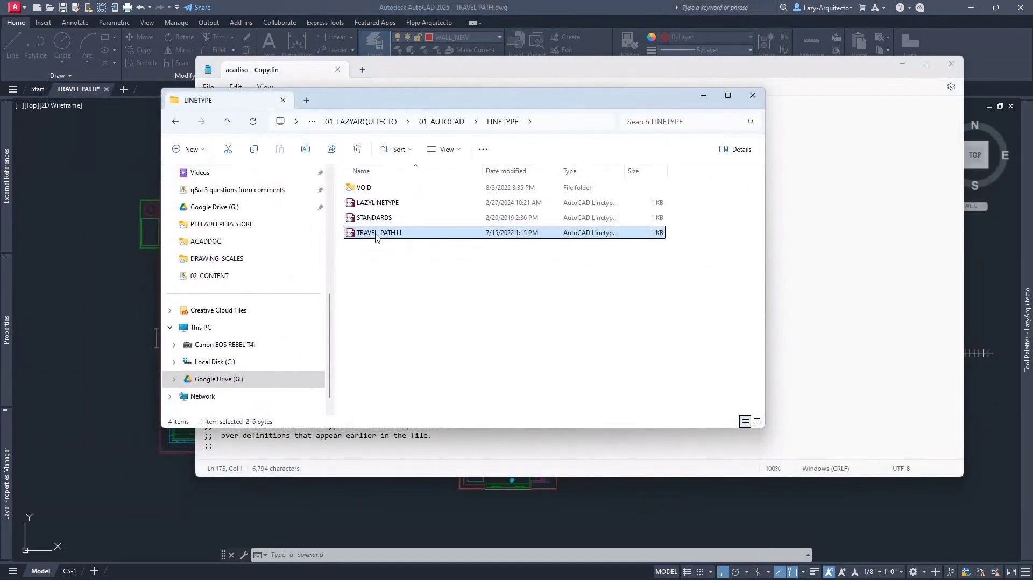
double_click(376, 235)
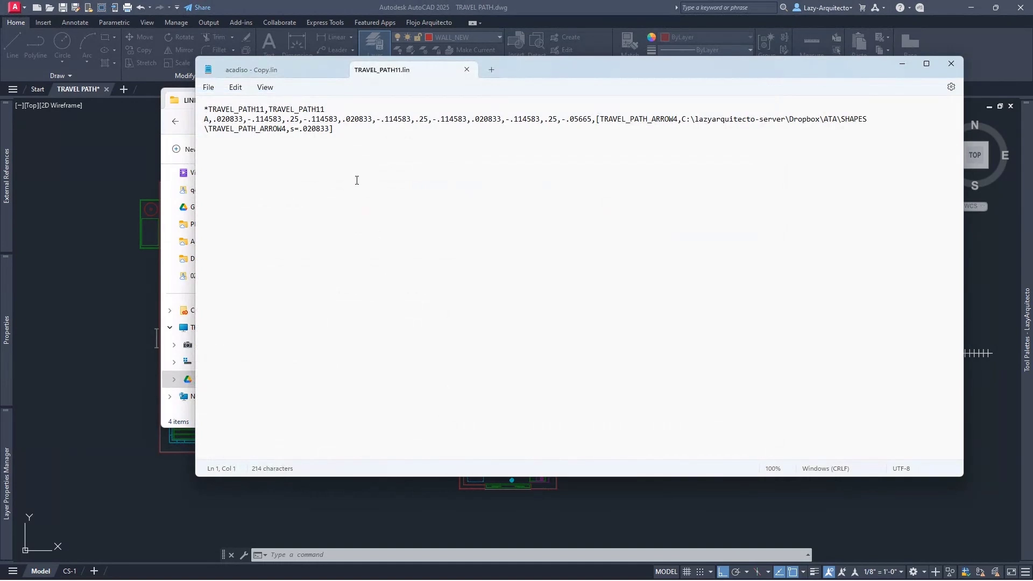
drag(340, 132, 204, 111)
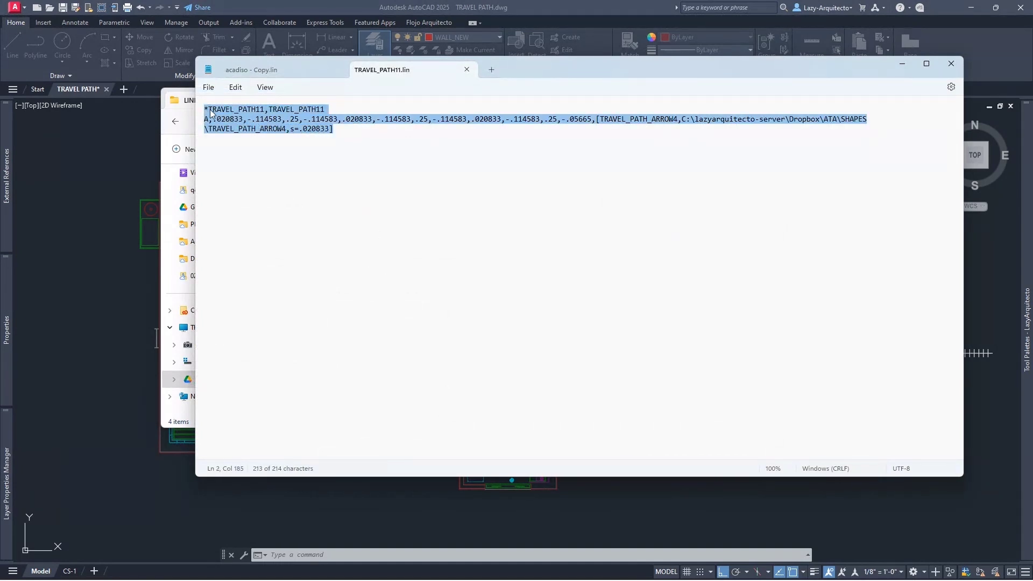
right_click(213, 114)
click(242, 164)
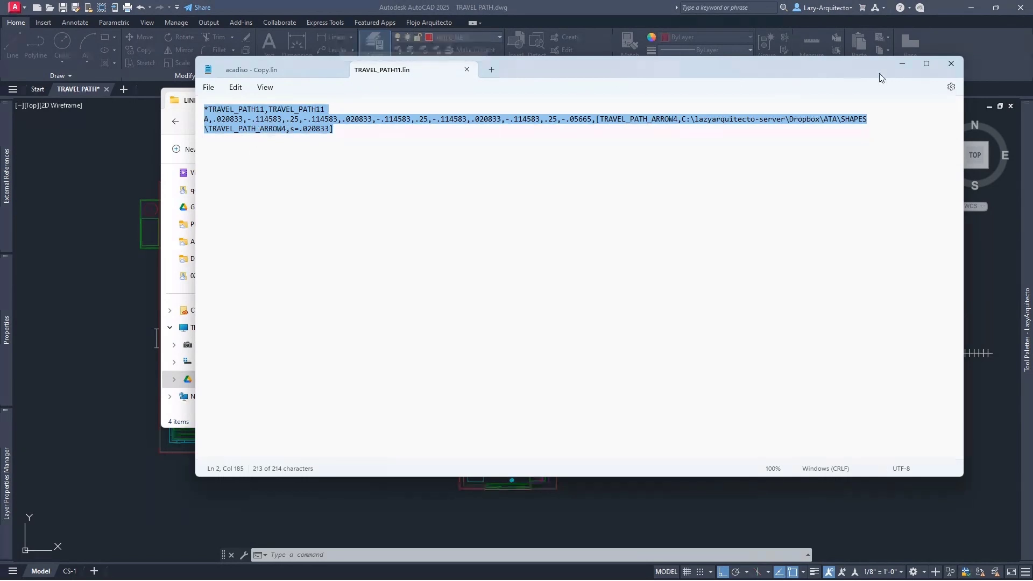
click(951, 65)
drag(535, 105, 572, 110)
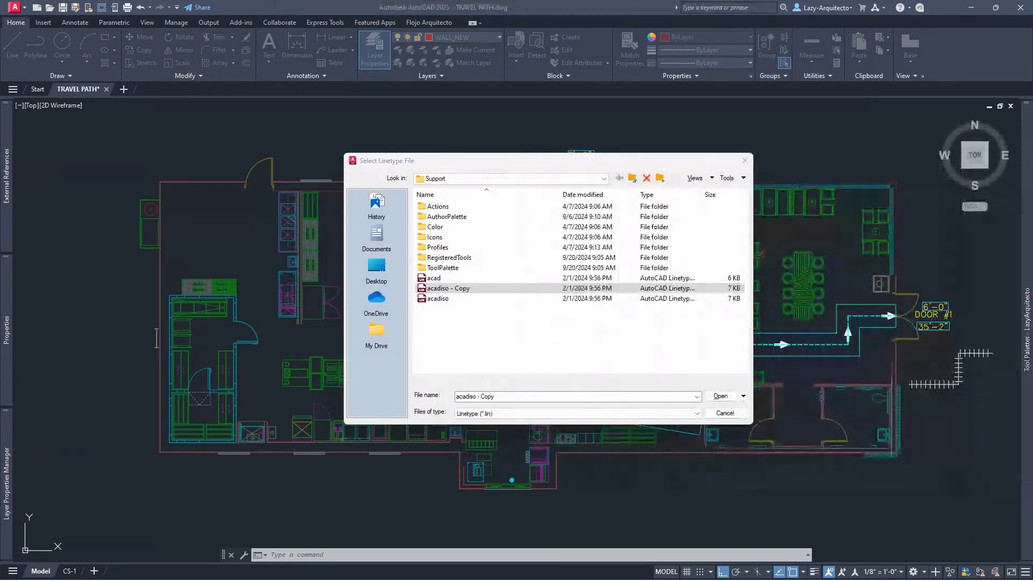
- Reopen acadiso - Copy from the Support folder, paste the TRAVEL_PATH11 definition at the end of the file, and save it
right_click(461, 290)
click(488, 313)
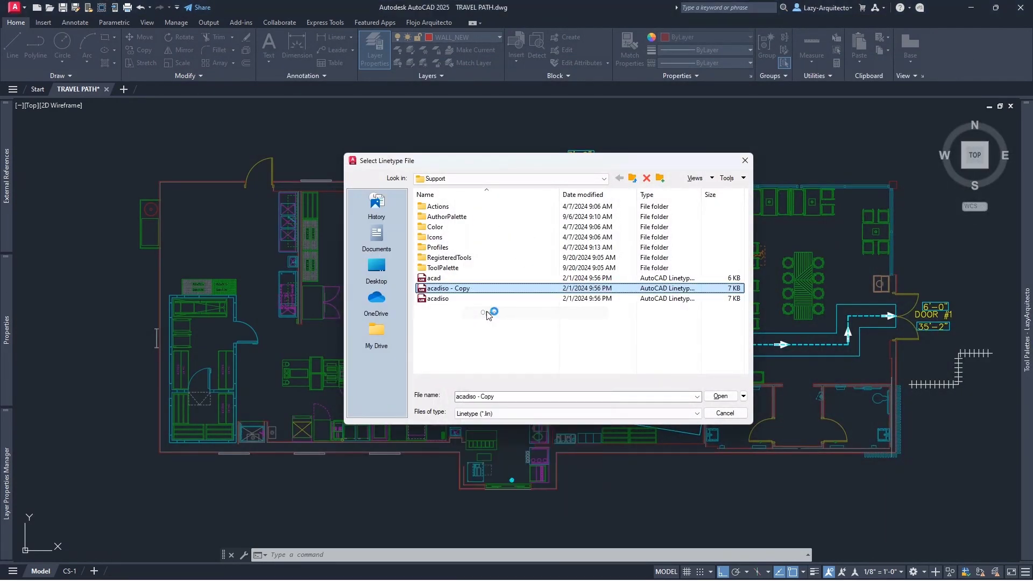
scroll(365, 214, up, 1)
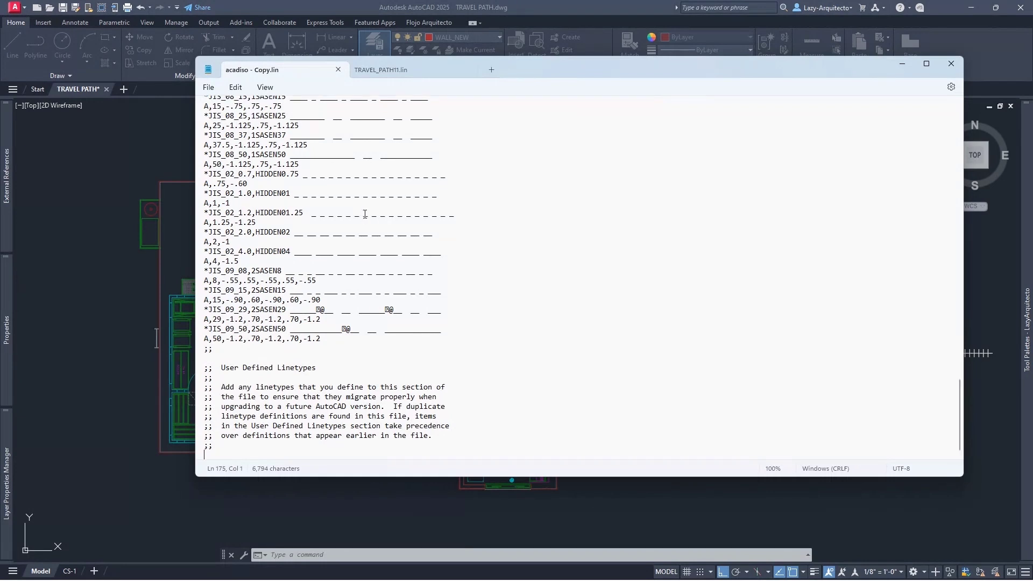
right_click(208, 455)
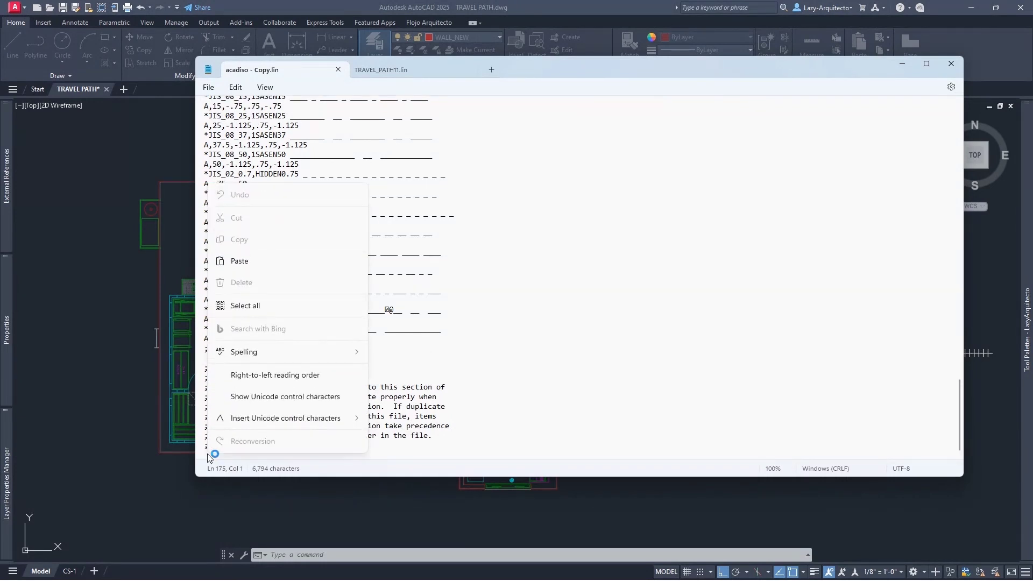
click(239, 262)
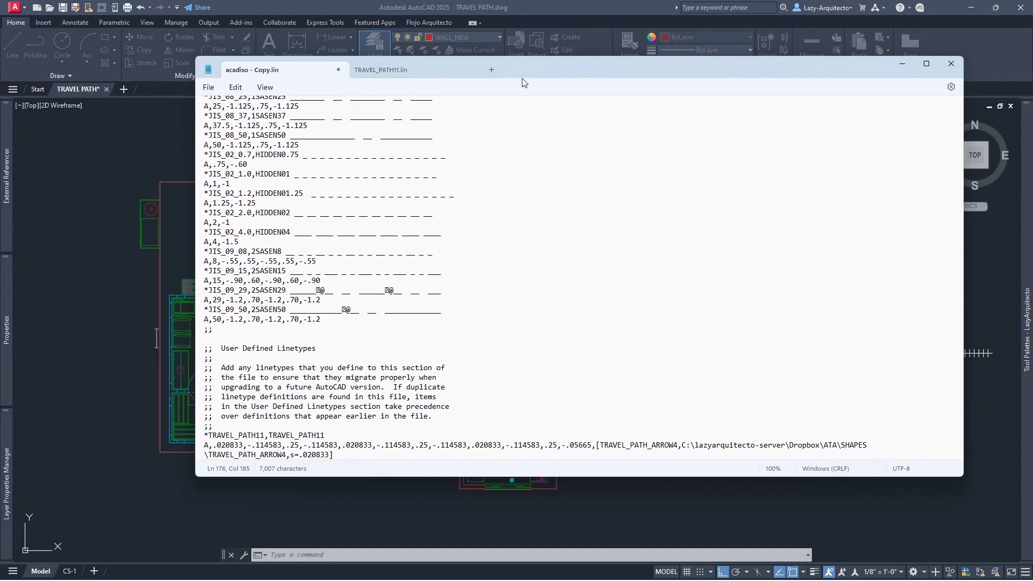
click(338, 70)
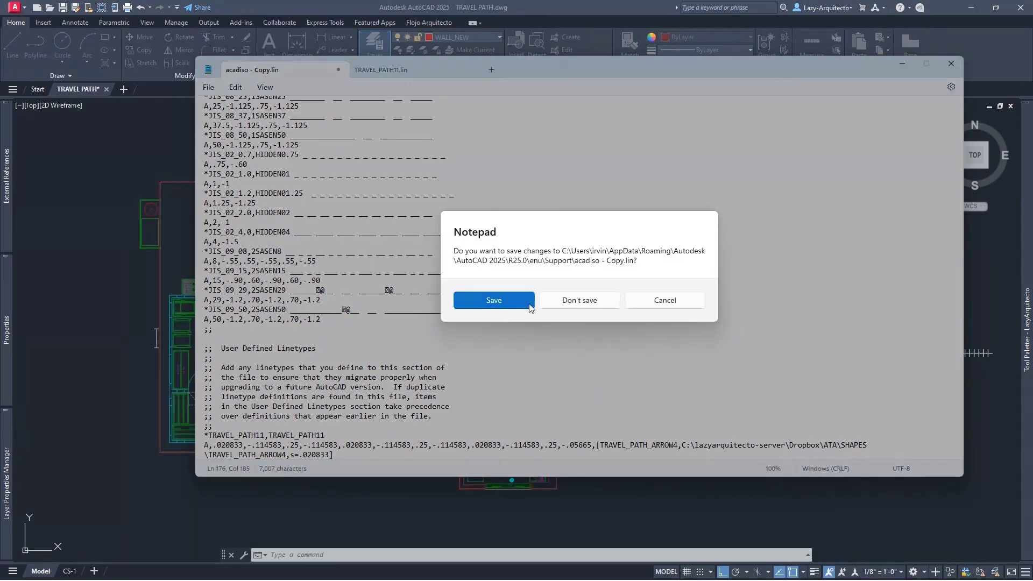
click(514, 305)
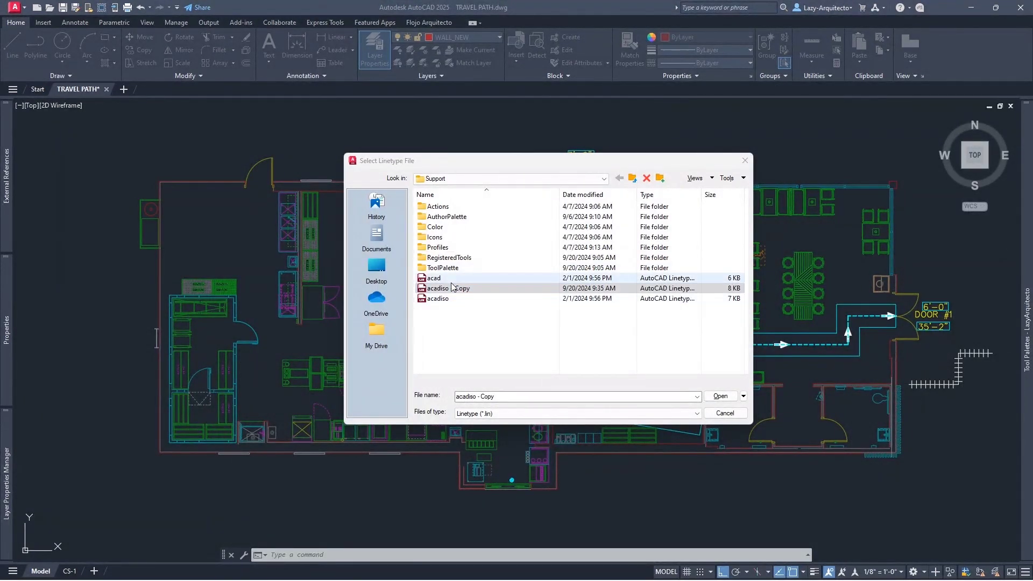
- Choose the edited acadiso - Copy file as the source for loading linetypes
click(452, 288)
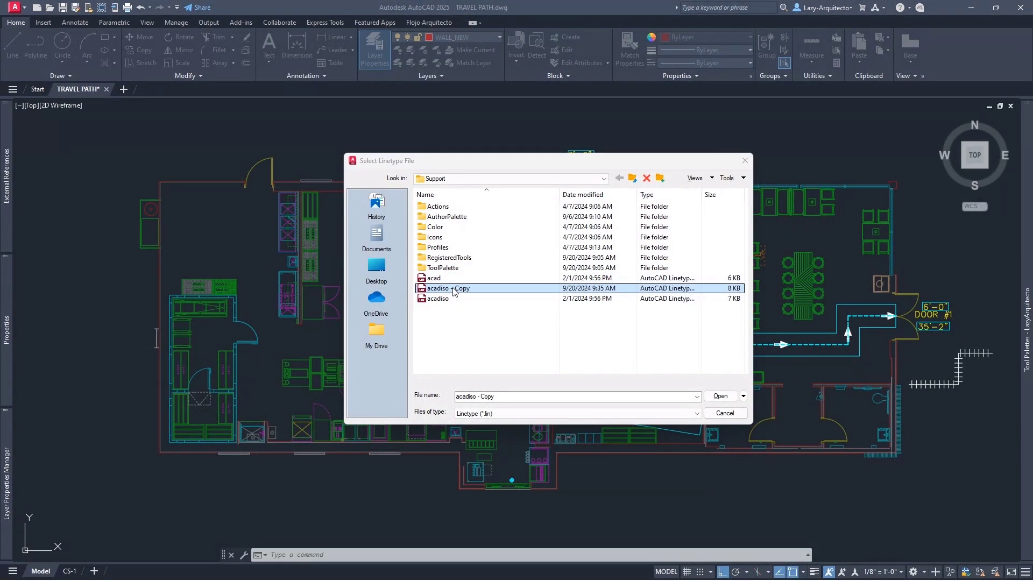
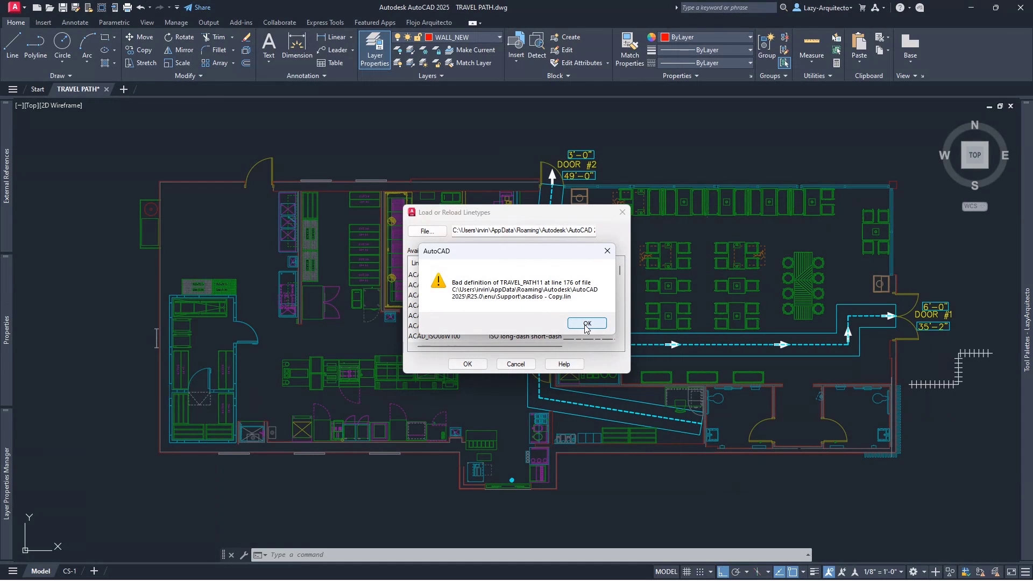
click(586, 324)
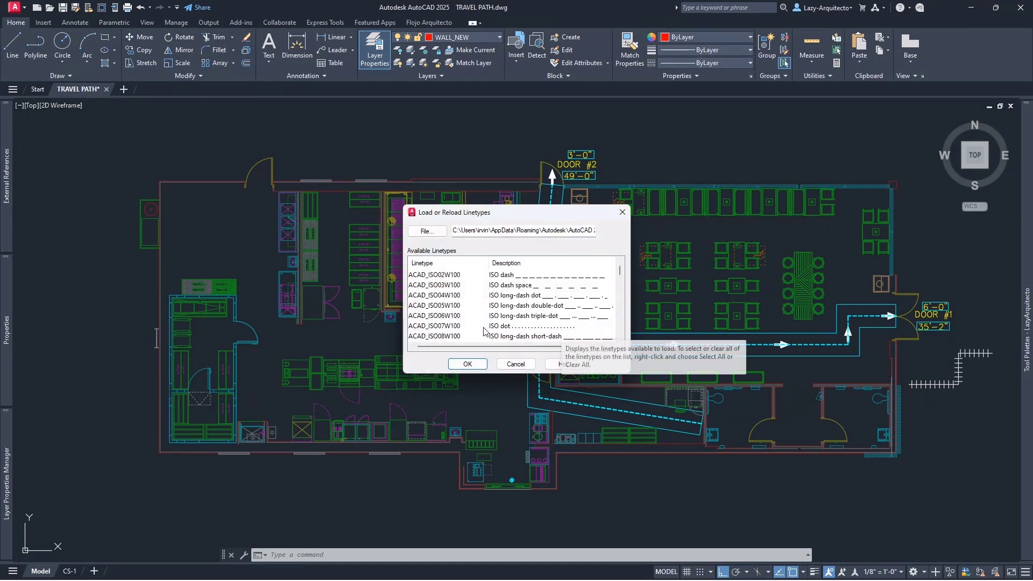
- Look for the TRAVEL_PATH11 linetype among the available linetypes of the chosen file, between PHANTOMX2 and ZIGZAG
click(465, 330)
key(t)
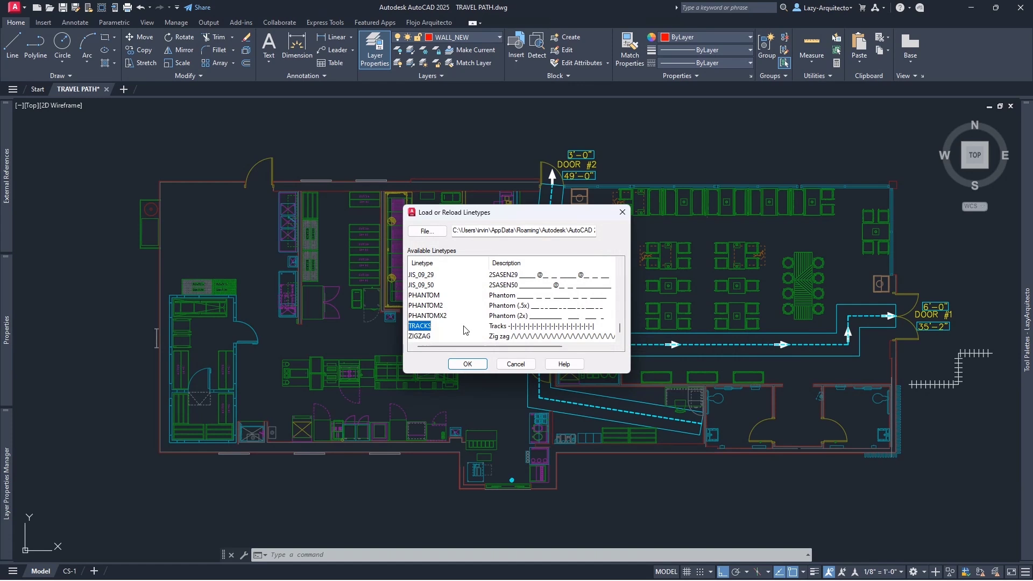
key(Up)
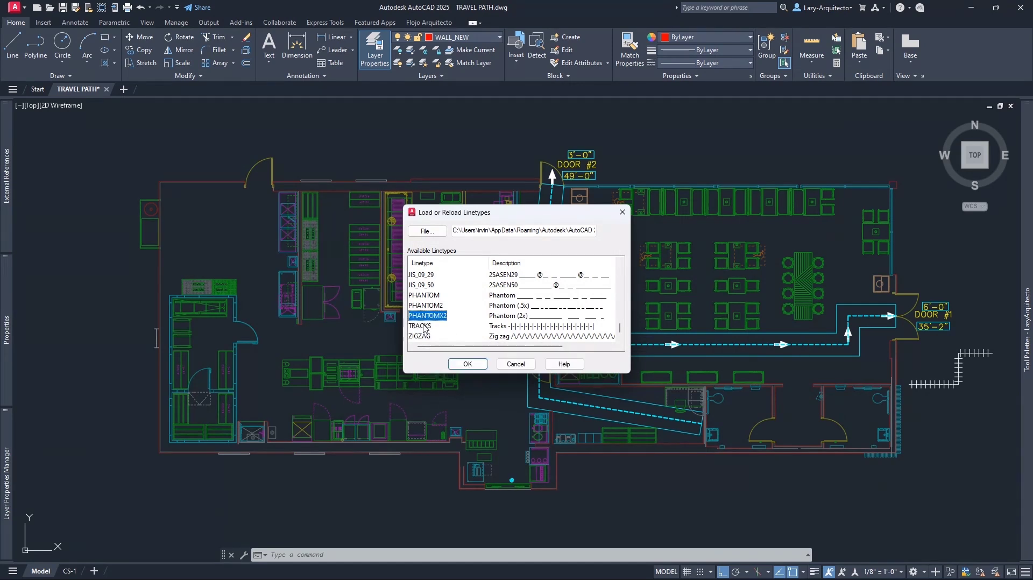
click(425, 329)
click(424, 337)
click(425, 326)
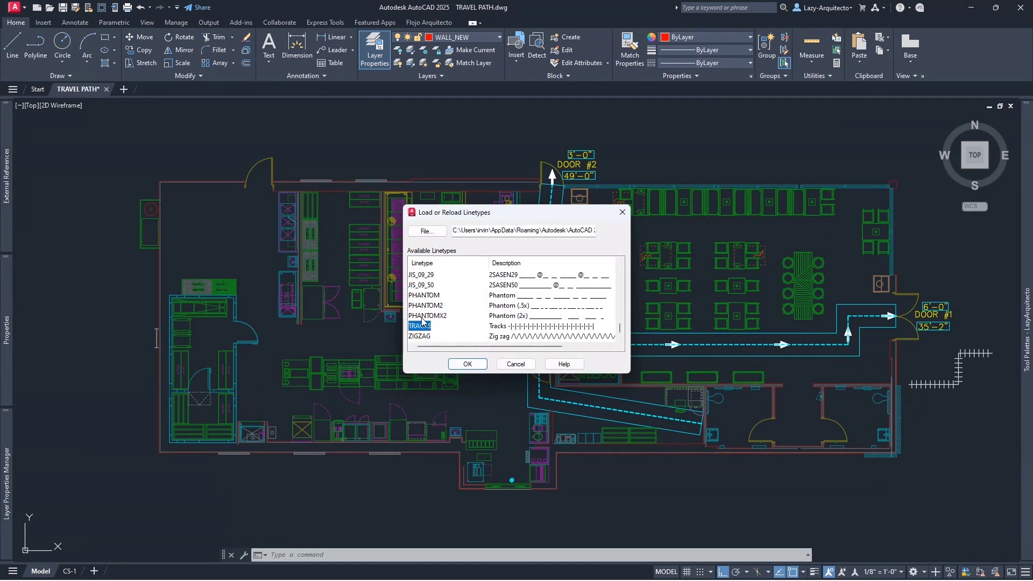
click(424, 317)
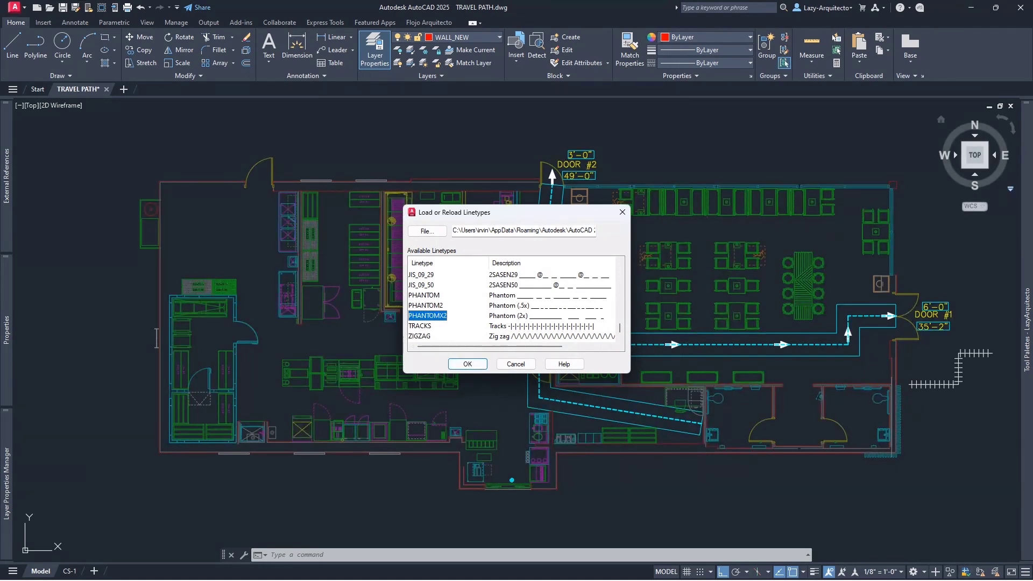
- Switch to the TRAVEL_PATH11.lin text in Notepad, examine its dash values, TRAVEL_PATH_ARROW4 shape reference and SHAPES folder path, and minimize it
key(alt+Tab)
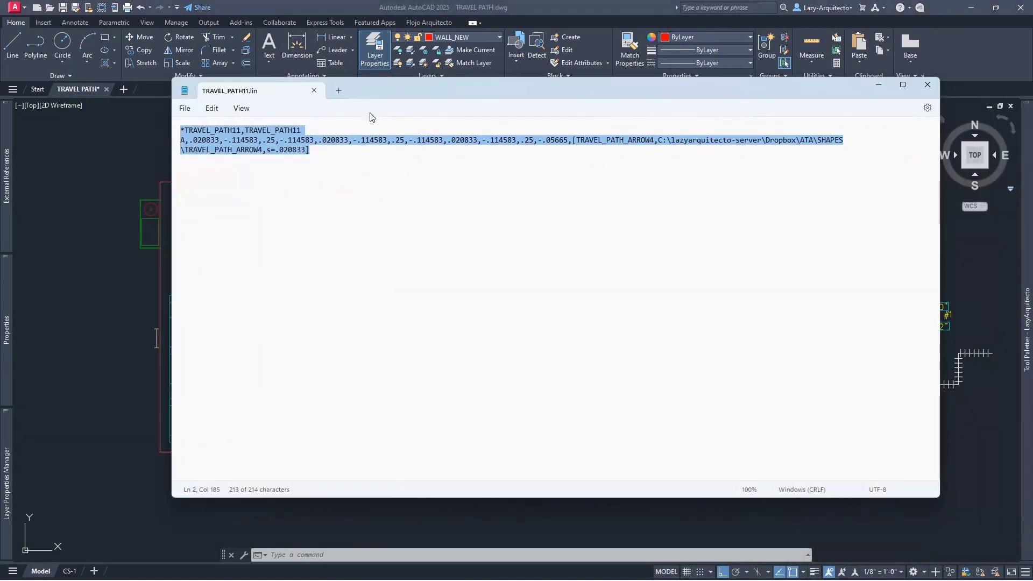
click(272, 141)
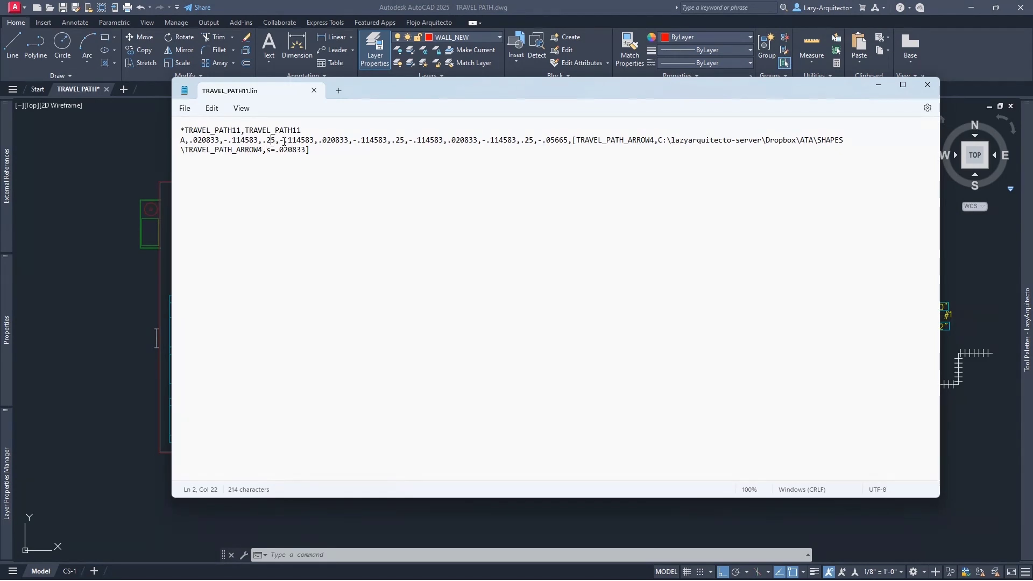
click(311, 154)
drag(576, 140, 655, 140)
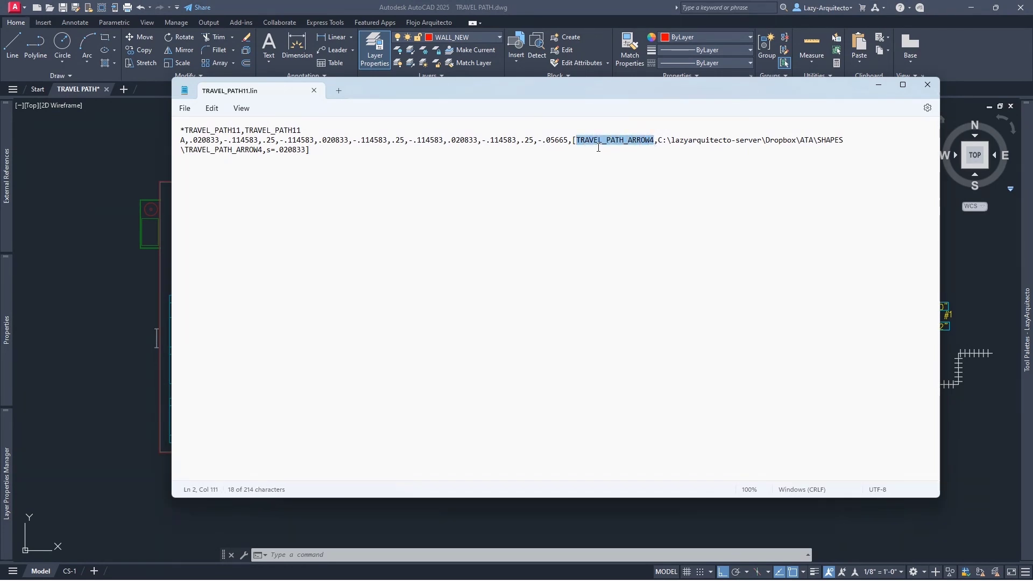
click(667, 140)
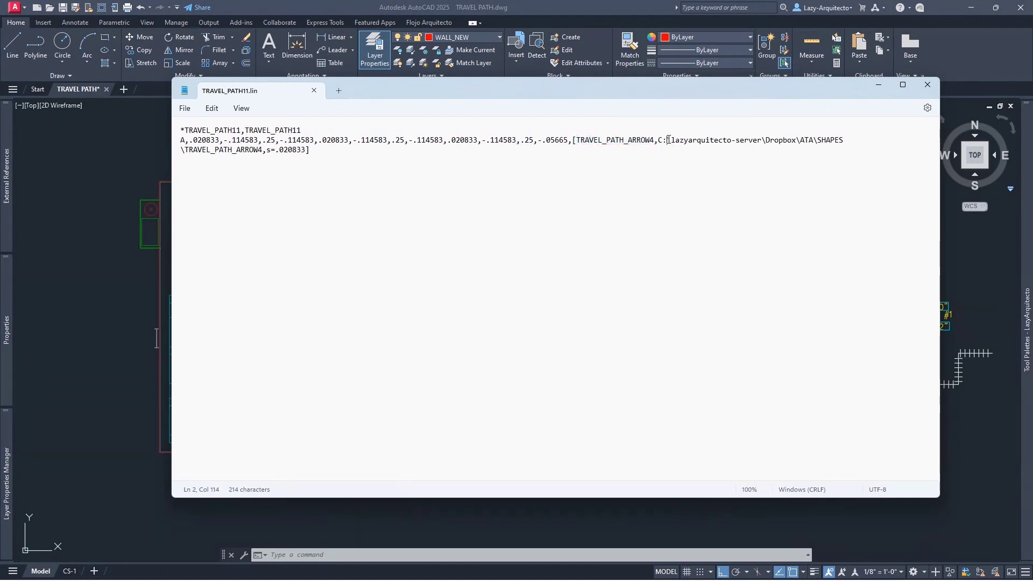
drag(668, 140, 859, 157)
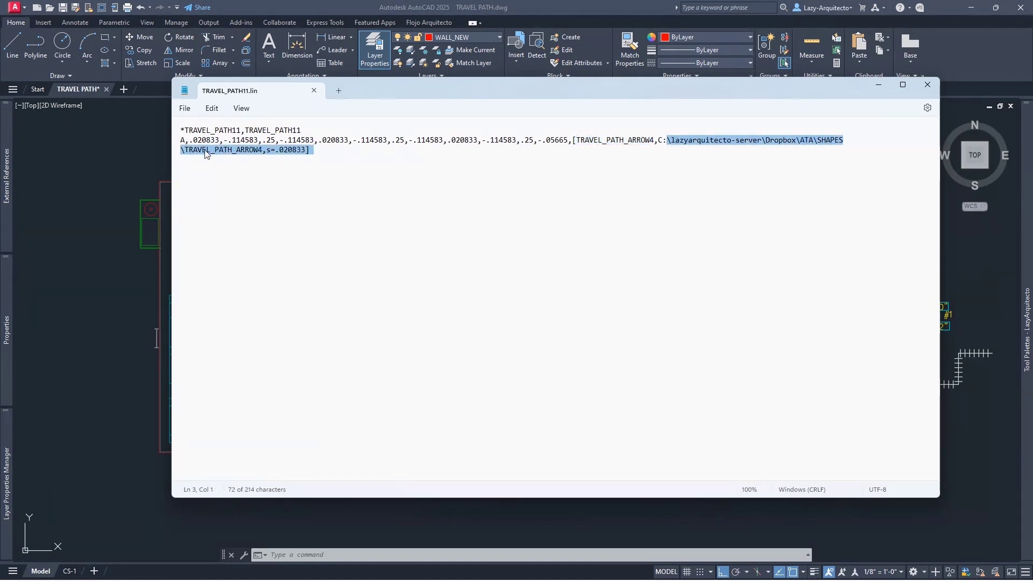
drag(818, 141, 842, 143)
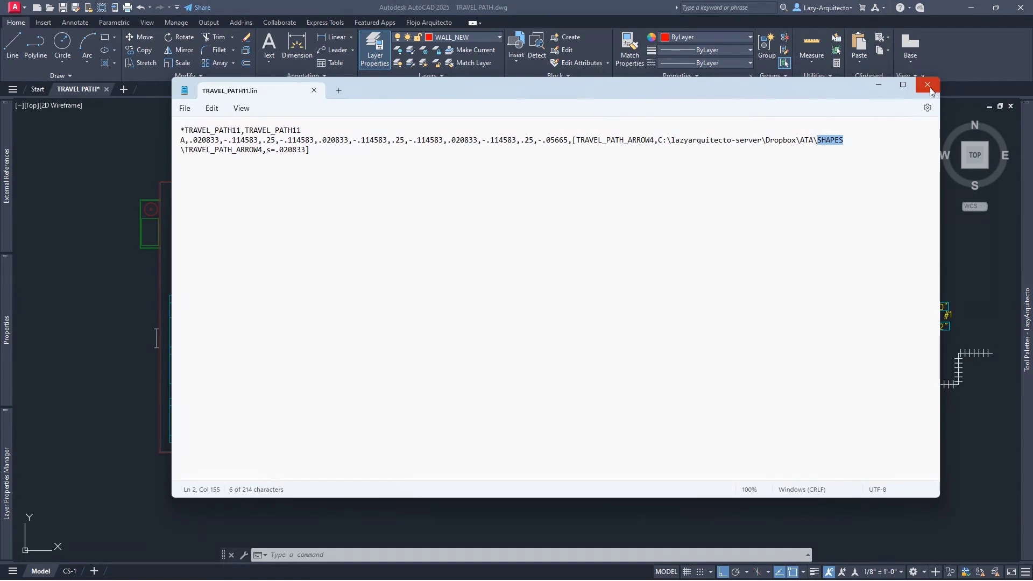
click(879, 87)
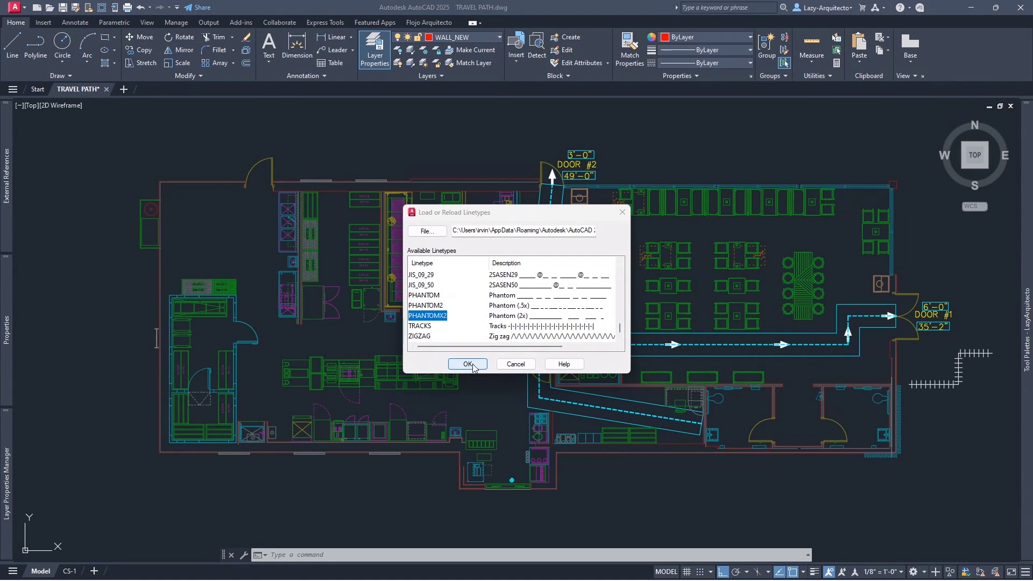
- Cancel loading and selecting a linetype, and return to the restaurant plan
click(507, 366)
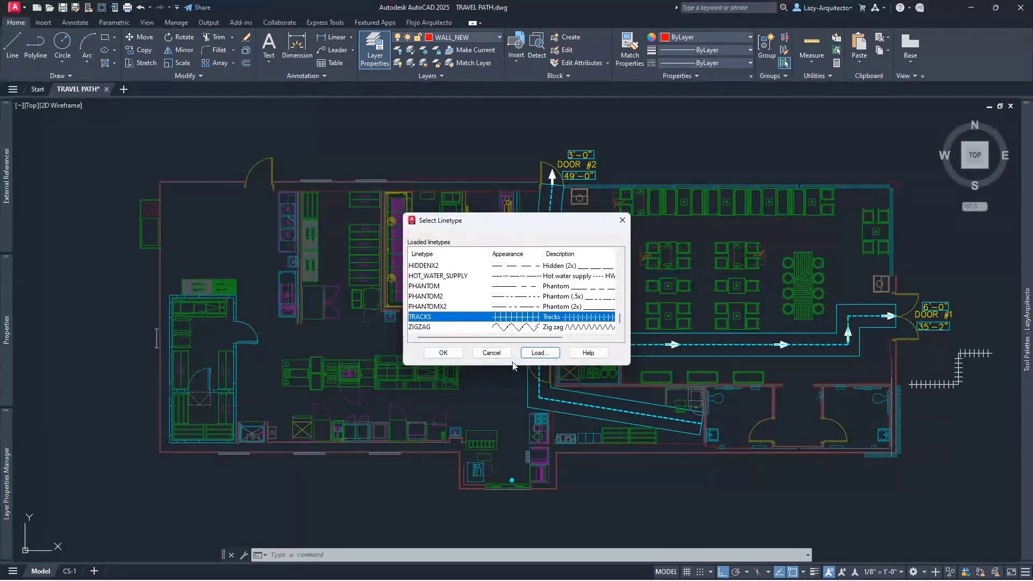
click(498, 355)
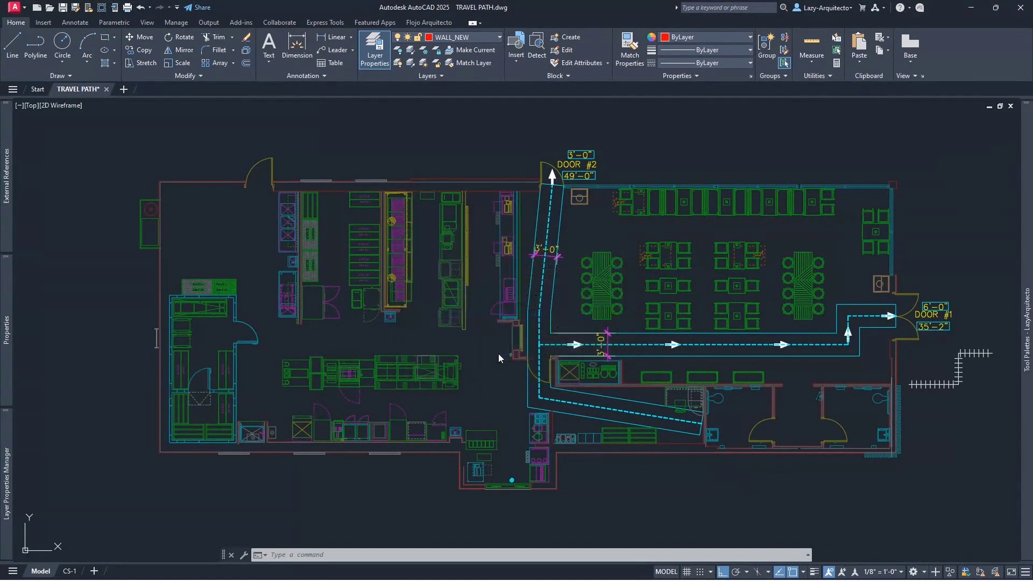
click(486, 292)
click(487, 294)
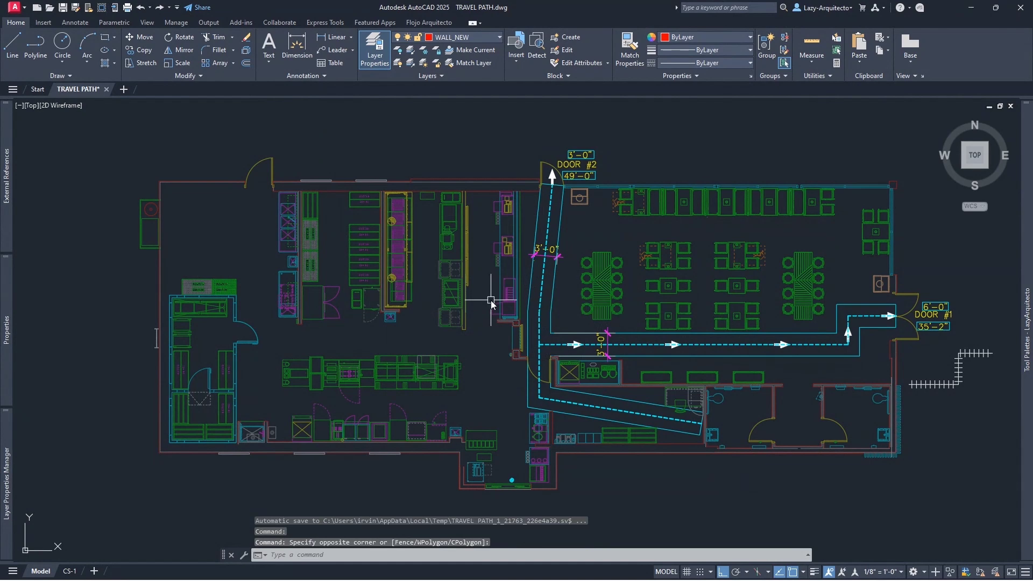
middle_drag(489, 306, 485, 289)
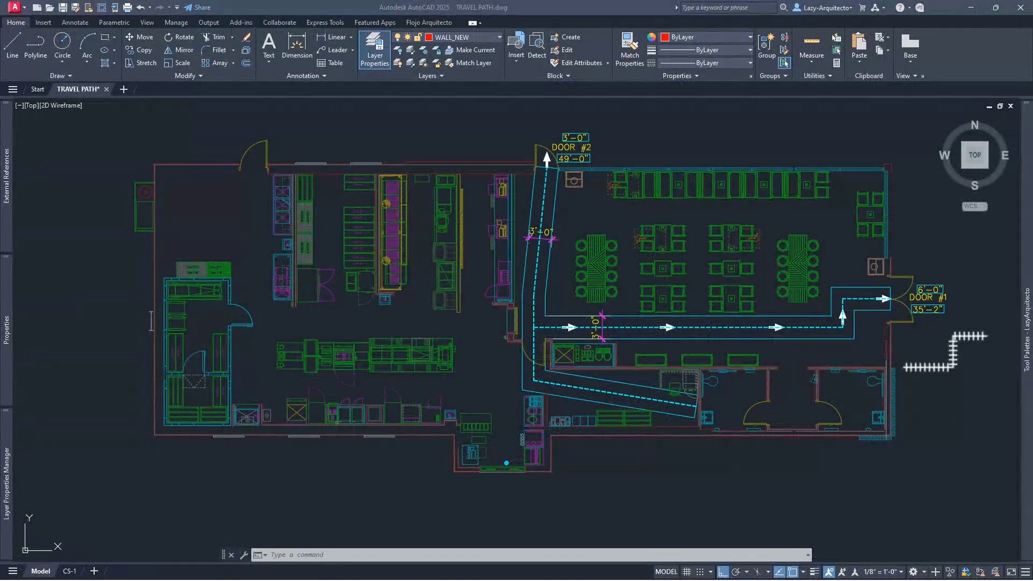
- Switch to File Explorer, open the SHAPES folder in 01_AUTOCAD, and check the file type of TRAVEL_PATH_ARROW4
mouse_move(892, 175)
mouse_down()
mouse_move(576, 175)
mouse_move(546, 140)
mouse_up()
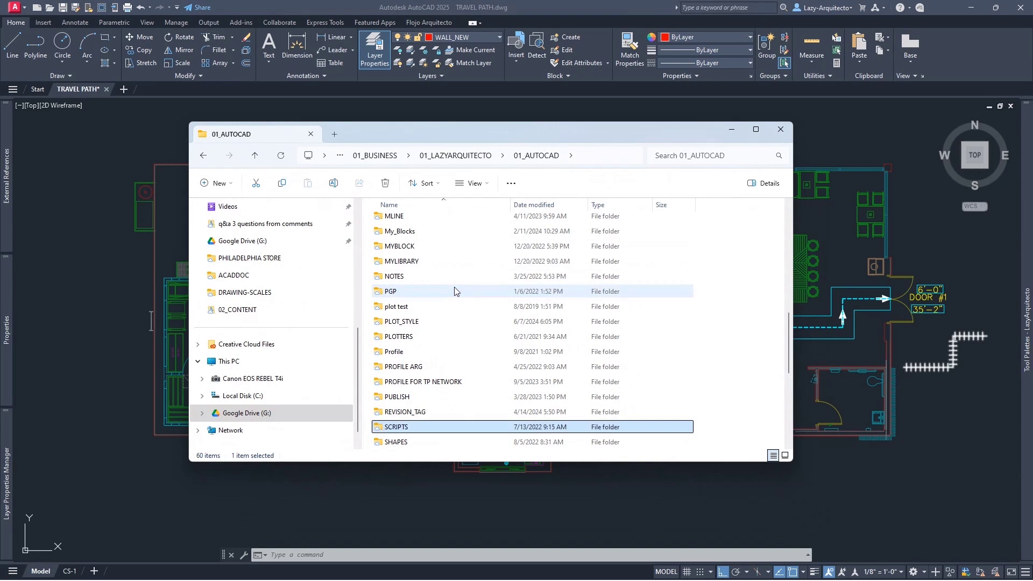
double_click(416, 443)
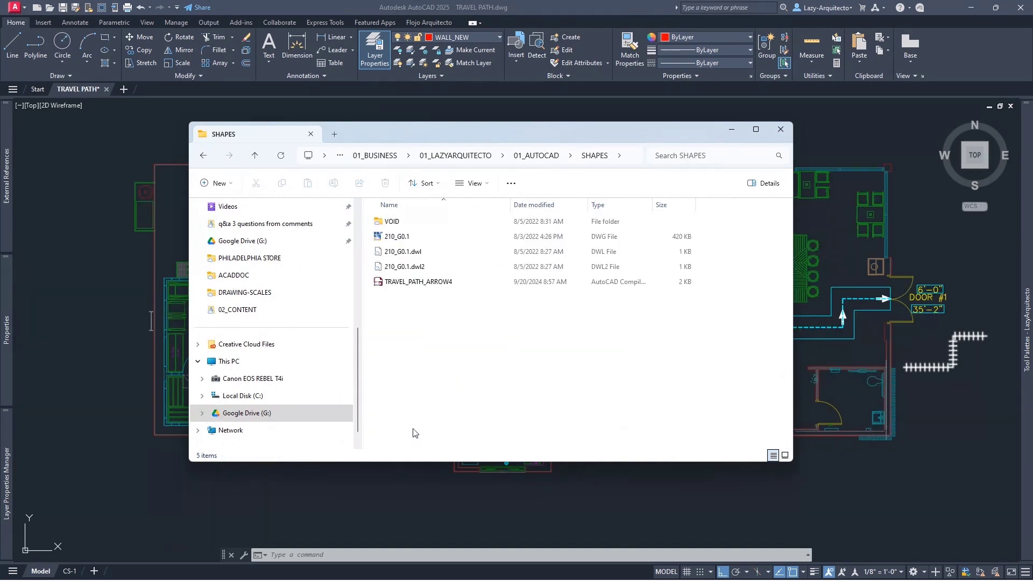
click(409, 283)
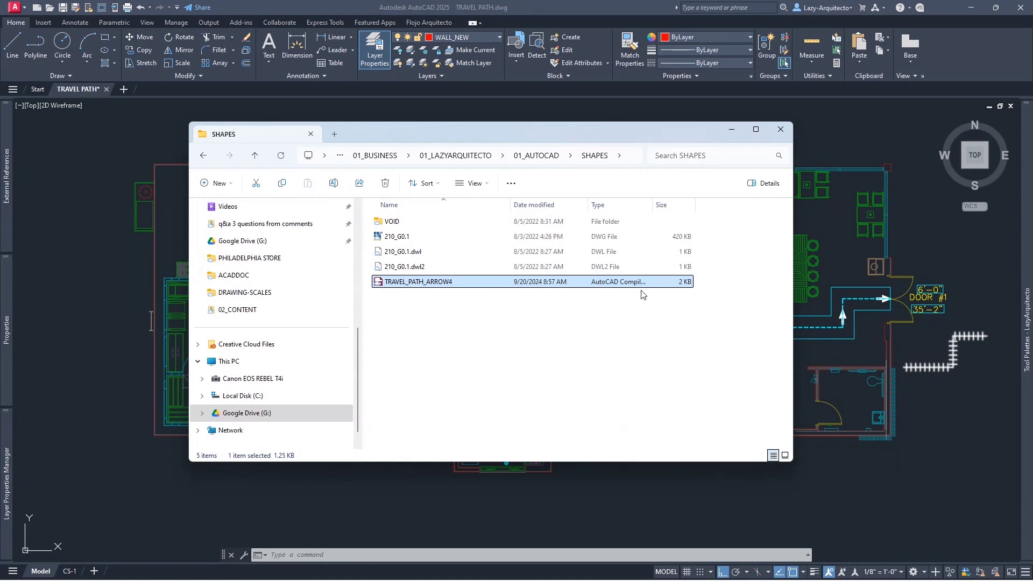
drag(653, 205, 757, 210)
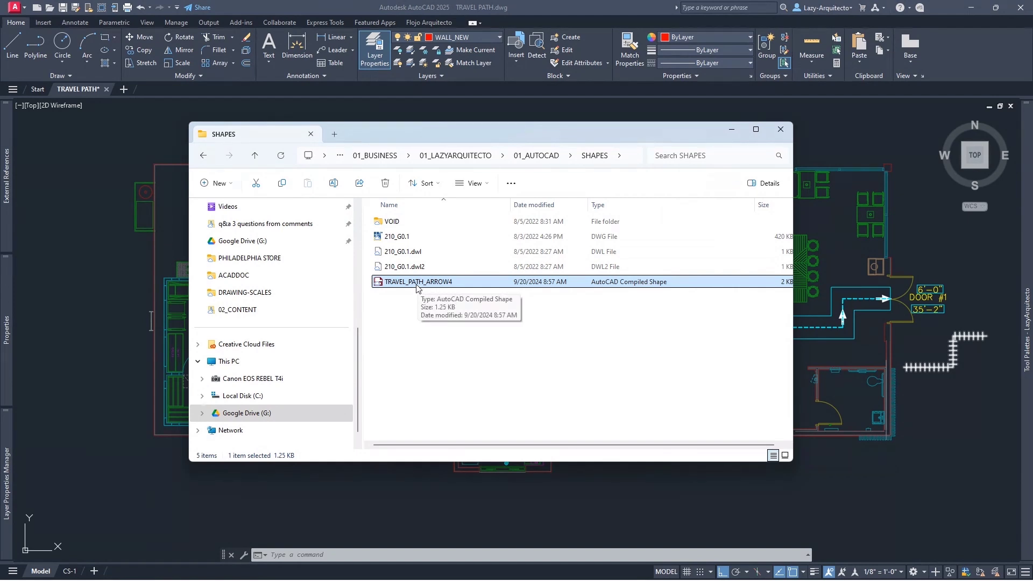
click(438, 285)
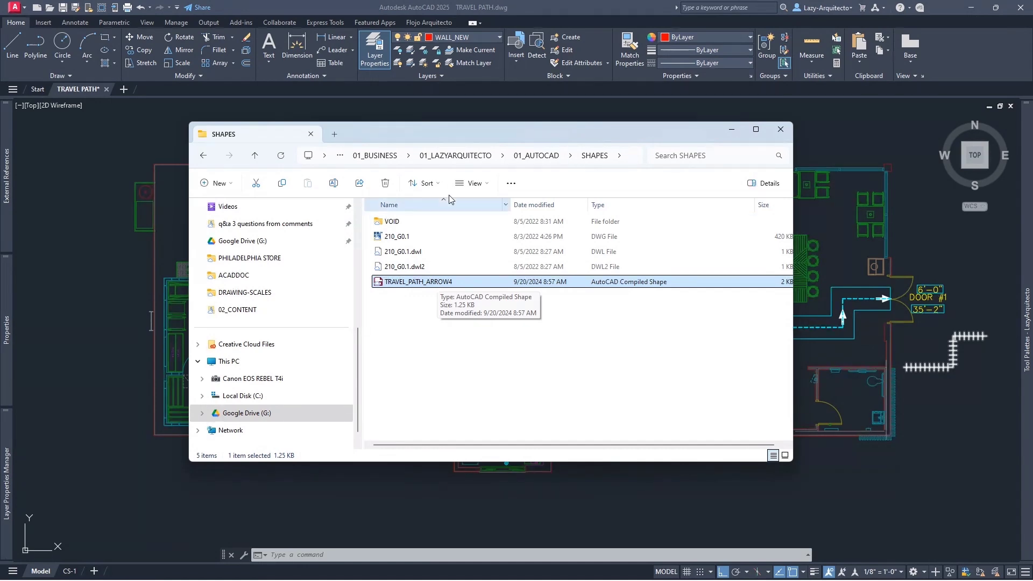
drag(434, 137, 1032, 137)
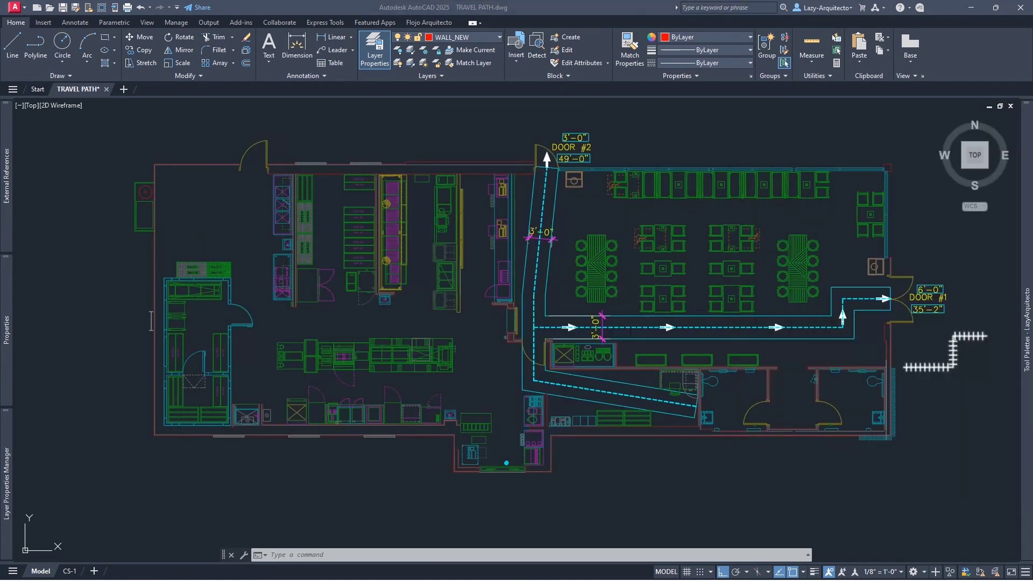
- Open the AutoCAD Options and expand the Support File Search Path list
middle_drag(486, 327, 488, 310)
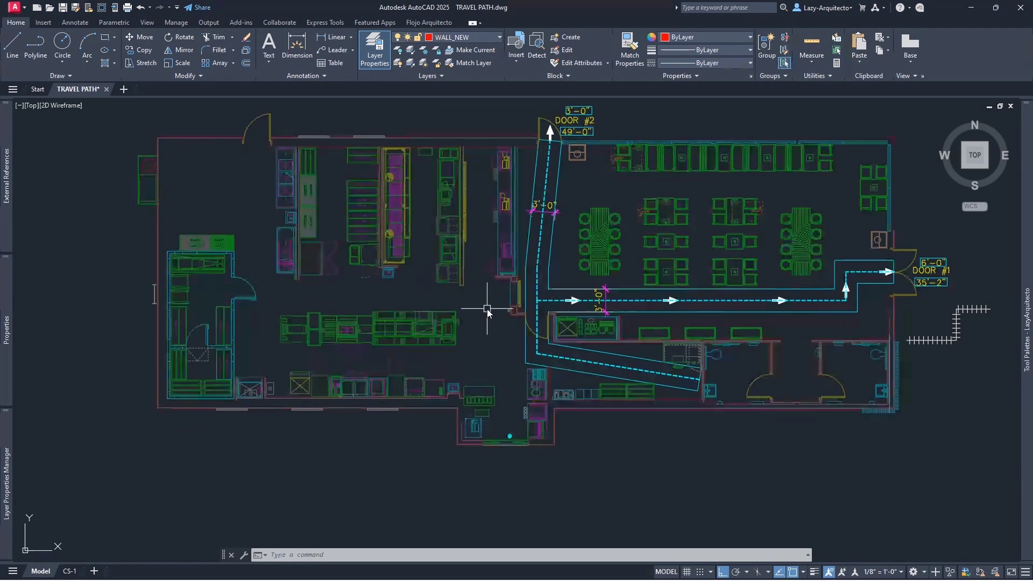
text(OP)
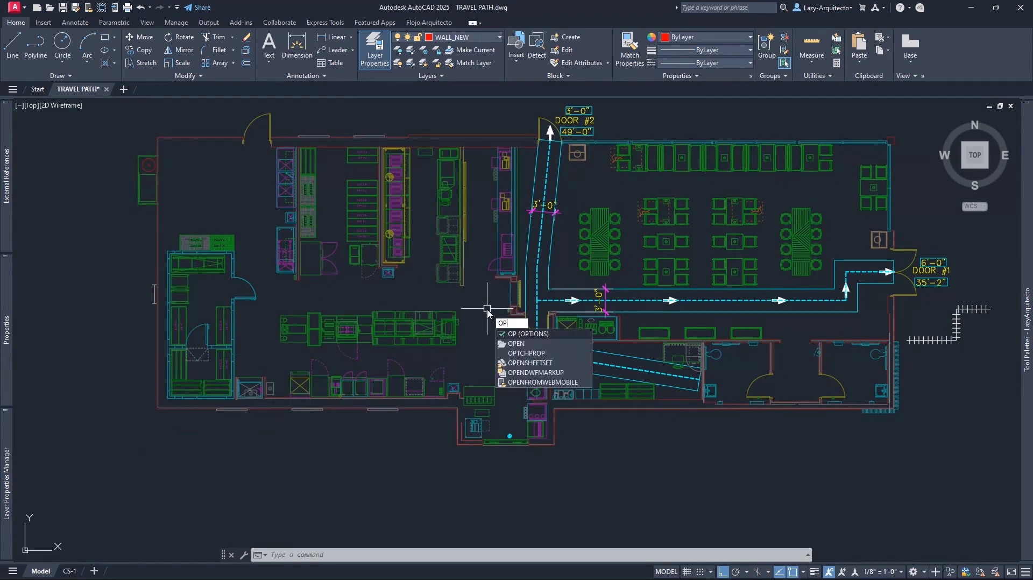
key(Return)
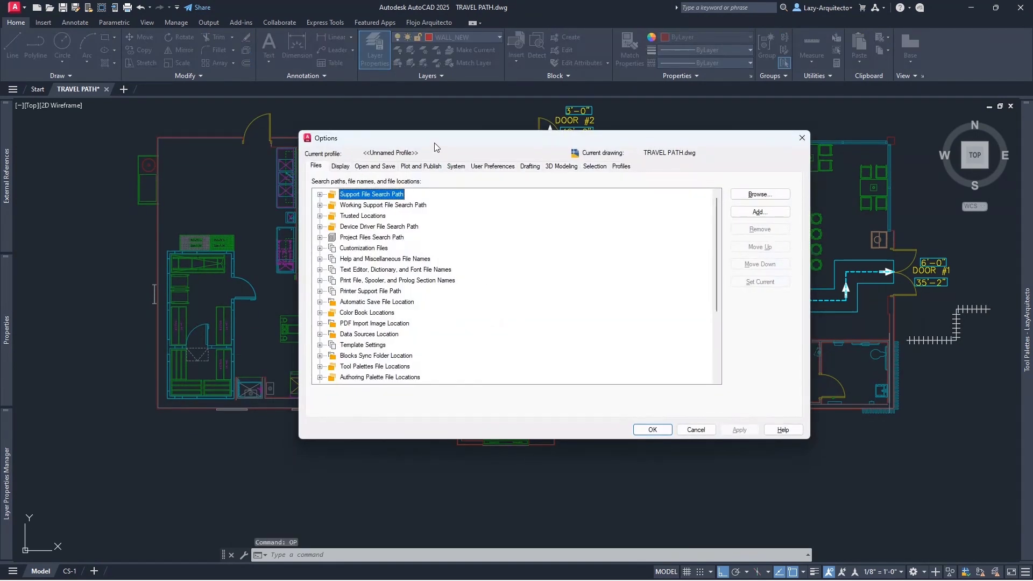
drag(434, 143, 407, 132)
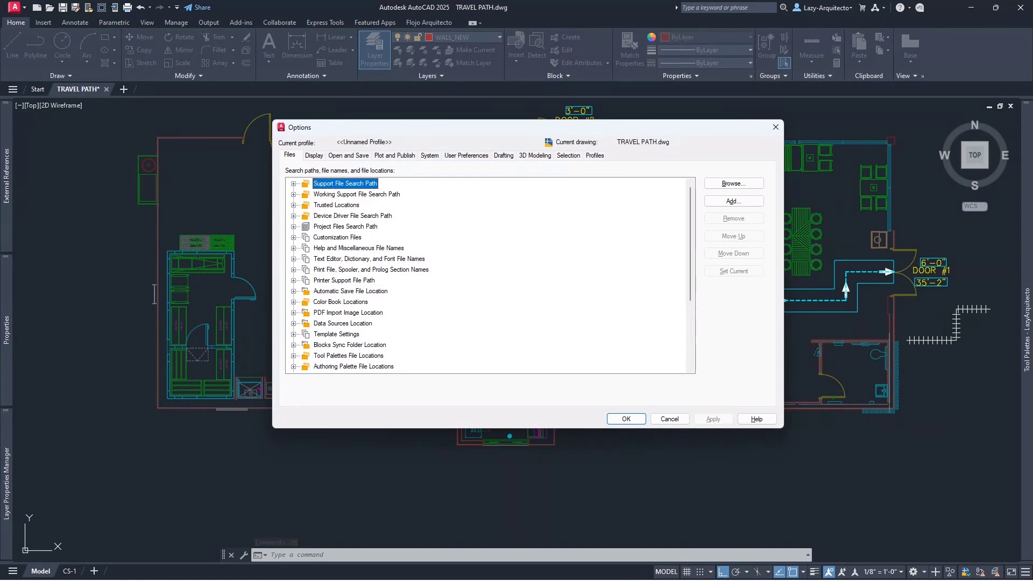
mouse_move(313, 187)
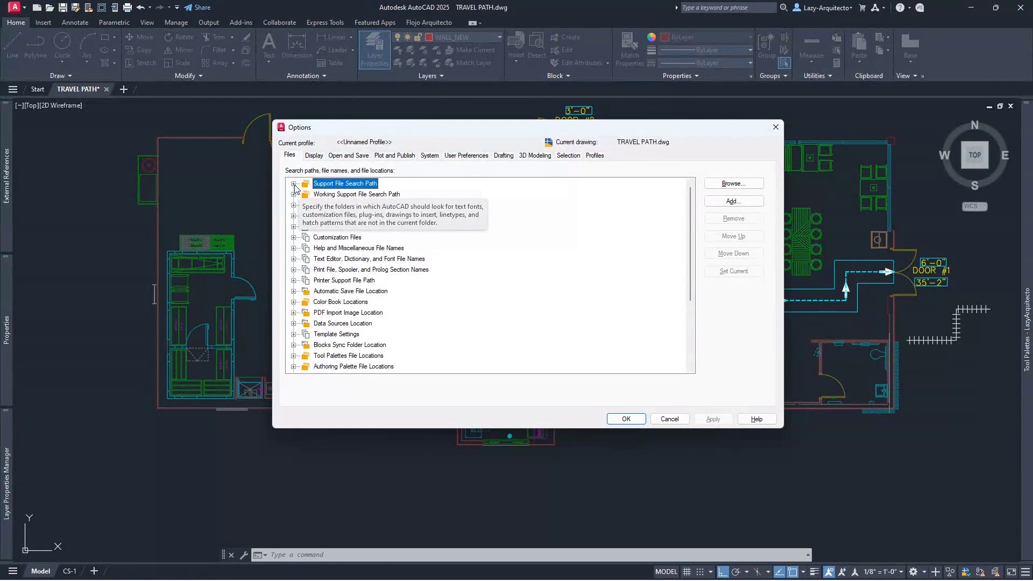
click(293, 185)
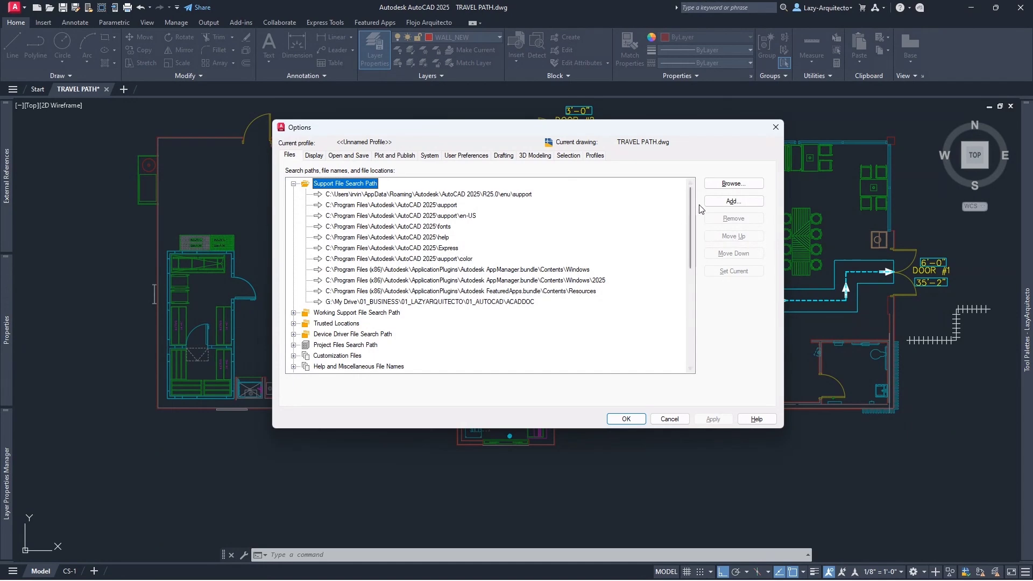
- Add G:\My Drive\01_BUSINESS\01_LAZYARQUITECTO\01_AUTOCAD\SHAPES as a support file search path, apply it, and close the Options
click(728, 201)
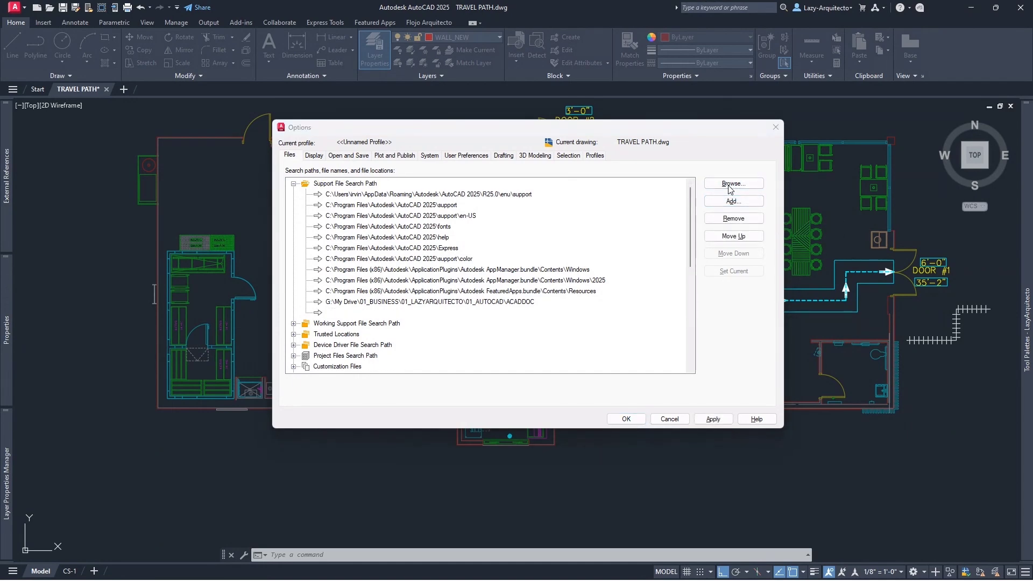
click(733, 184)
drag(762, 178, 508, 163)
click(544, 174)
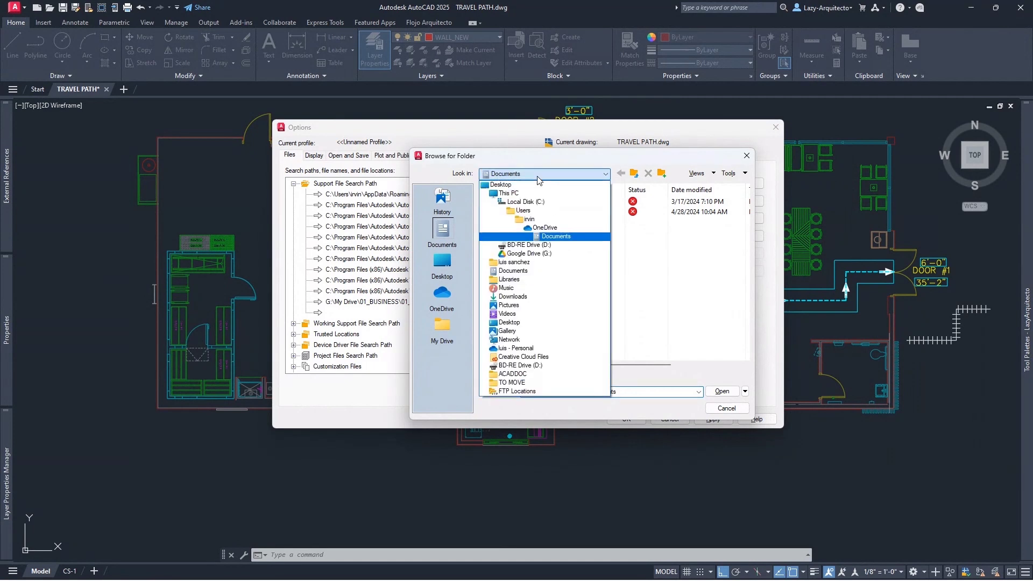
click(538, 253)
double_click(516, 226)
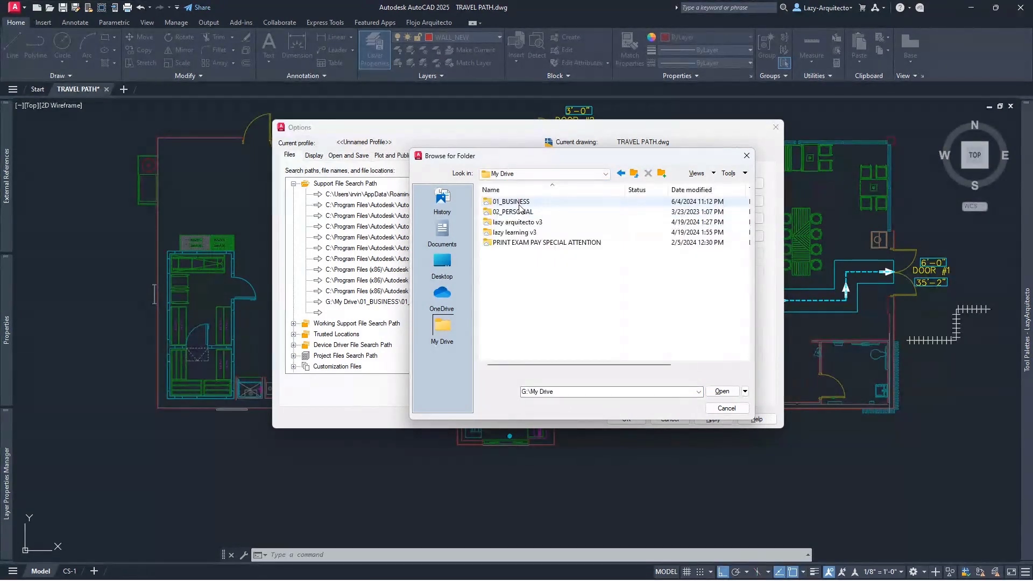
double_click(518, 204)
double_click(519, 205)
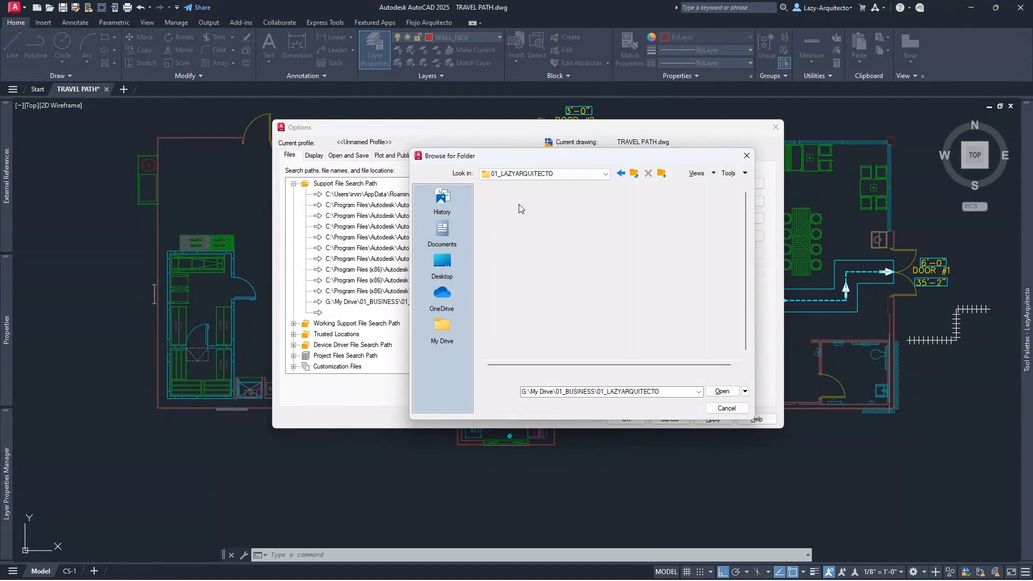
double_click(519, 205)
click(722, 391)
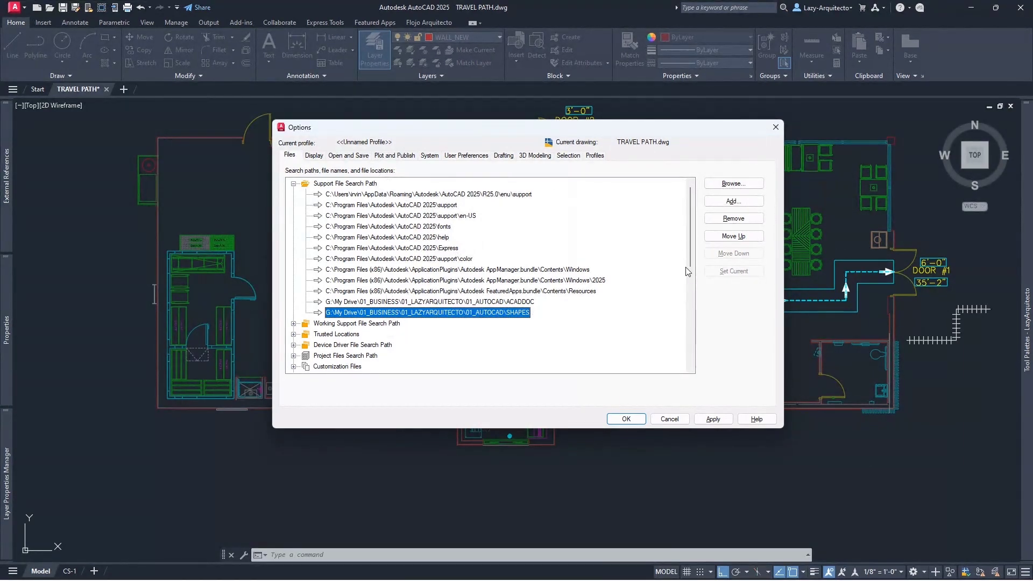
click(713, 419)
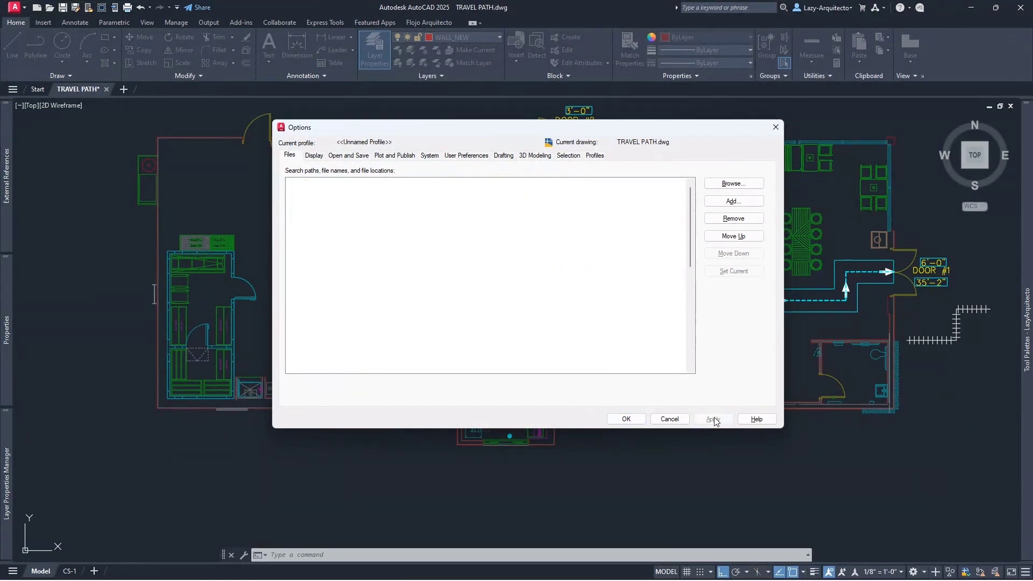
click(625, 419)
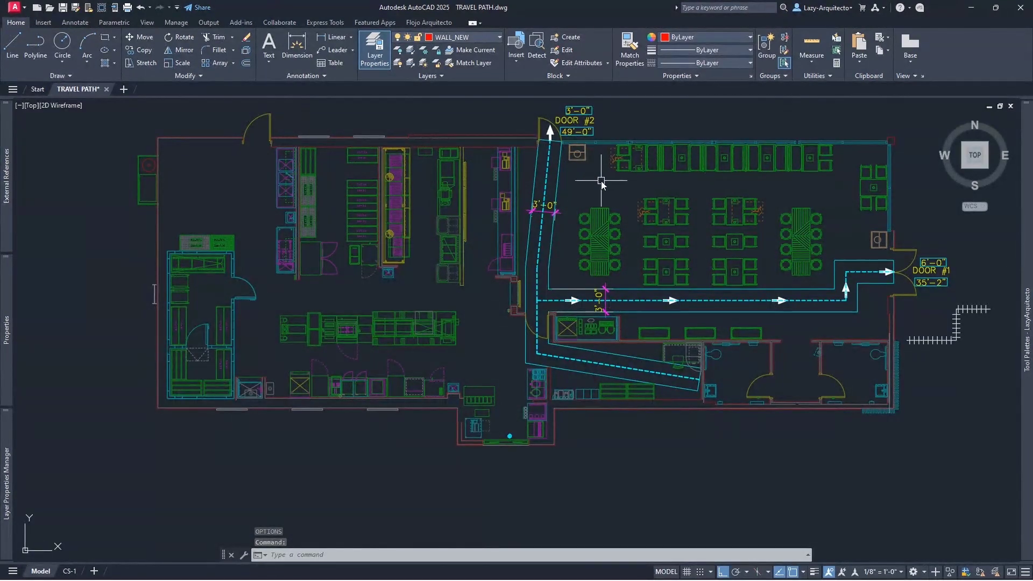
- Start loading a linetype for the TRAVEL-PATH layer, browse the Support folder, and open the acadiso - Copy linetype file as text
click(7, 484)
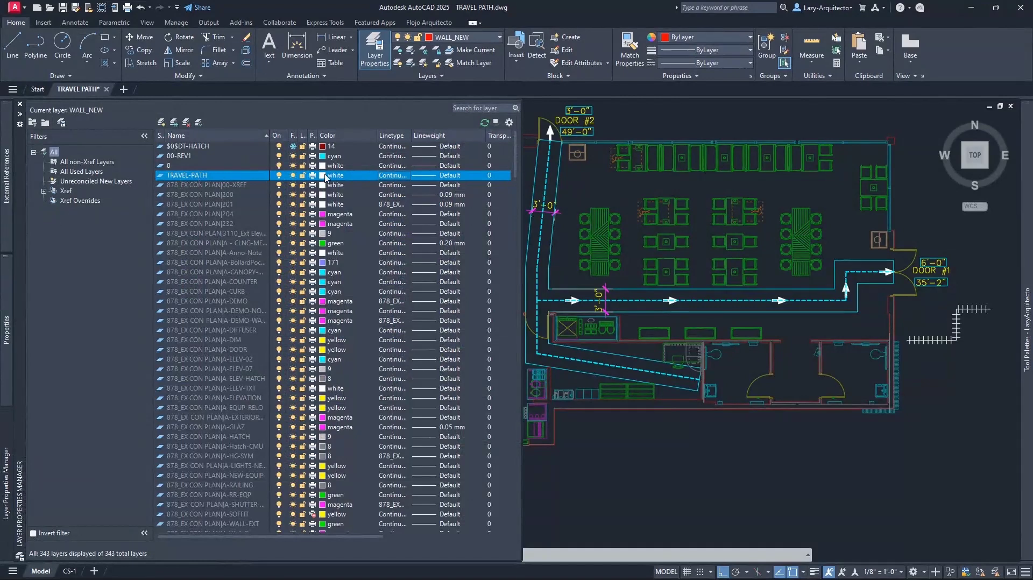
click(395, 179)
click(624, 350)
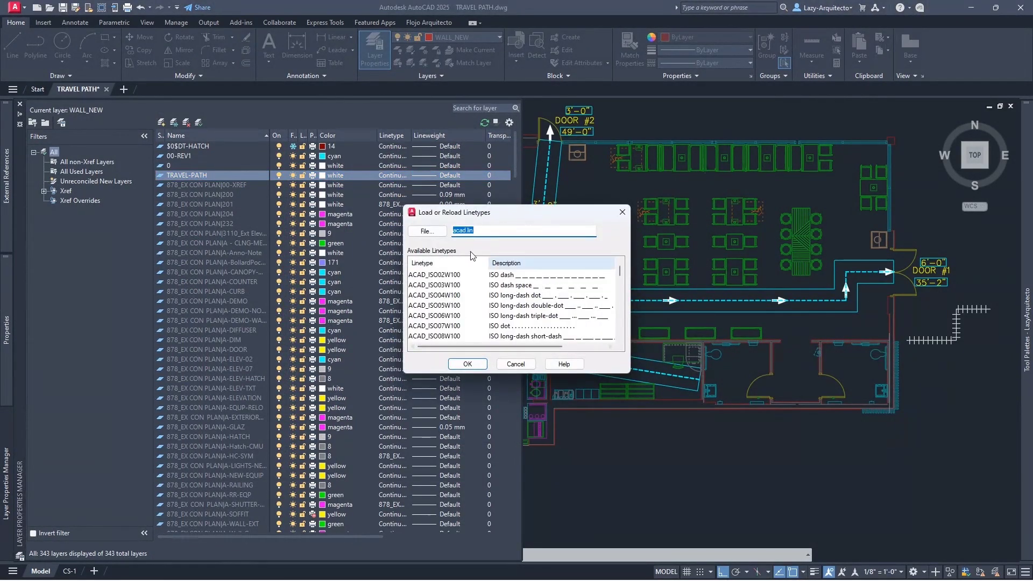
click(427, 230)
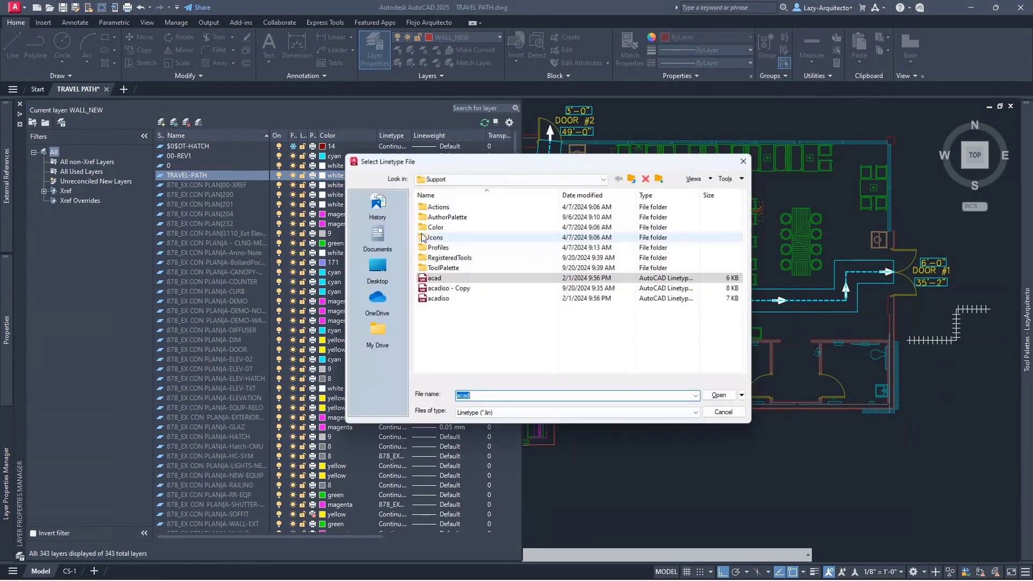
click(460, 289)
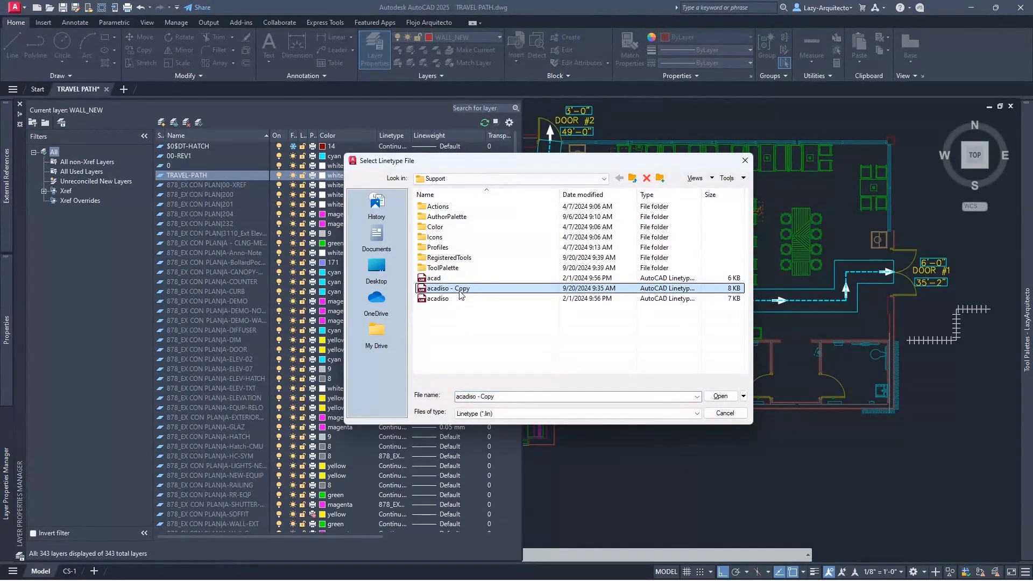
right_click(460, 294)
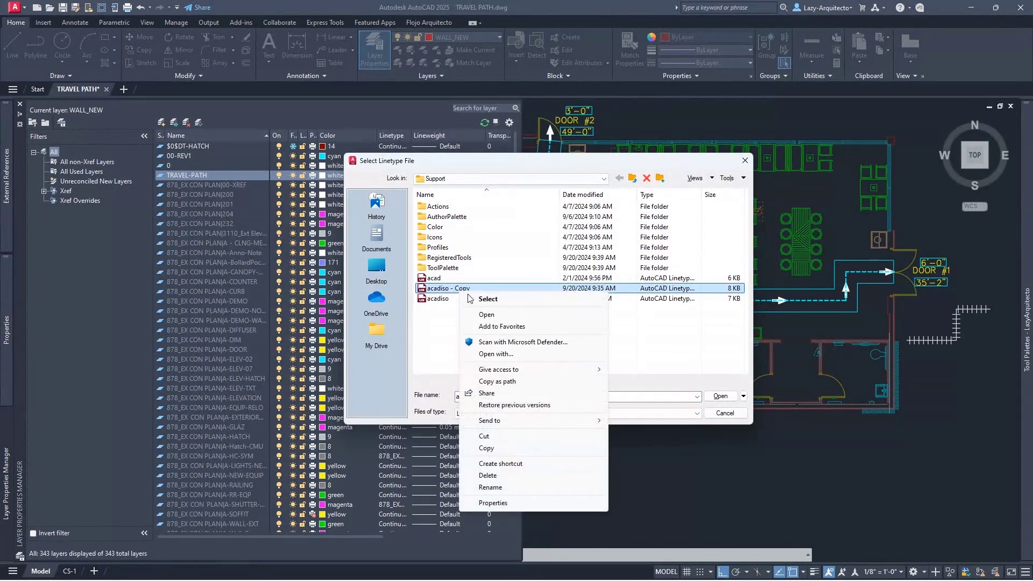
click(495, 314)
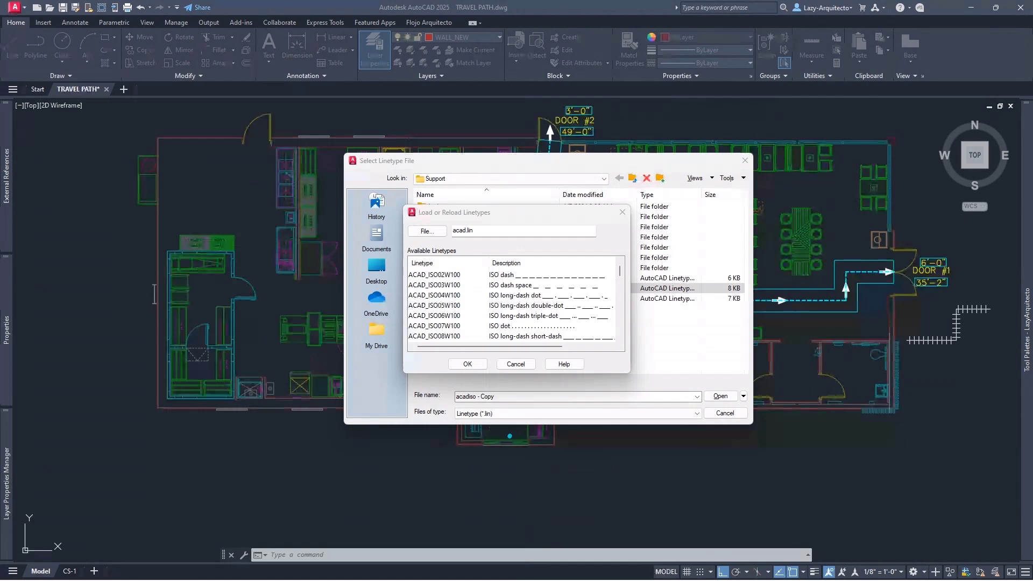
- Examine the TRAVEL_PATH11 definition in the User Defined Linetypes section of acadiso - Copy.lin, and close the text file
scroll(438, 327, down, 15)
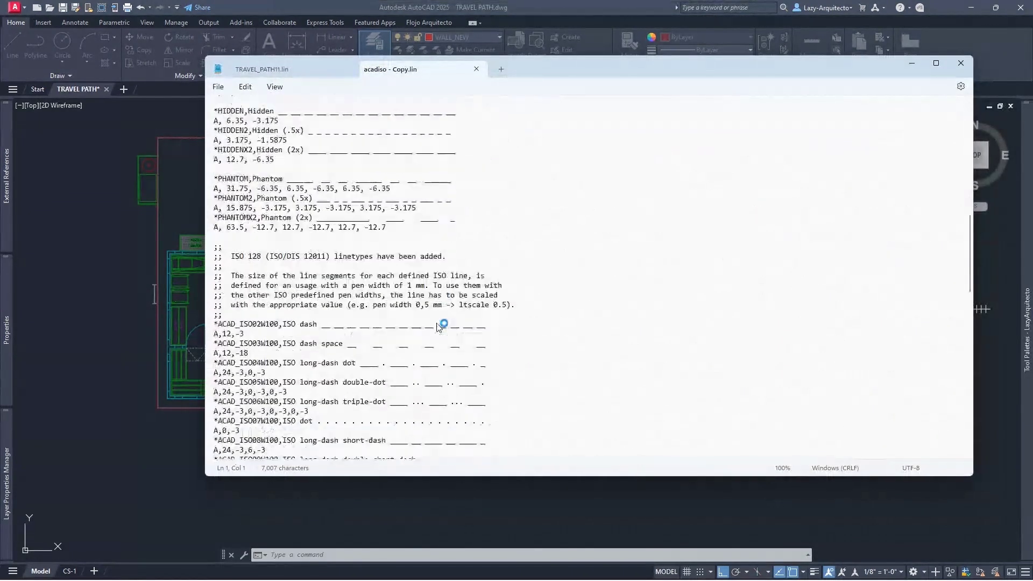
scroll(438, 327, down, 20)
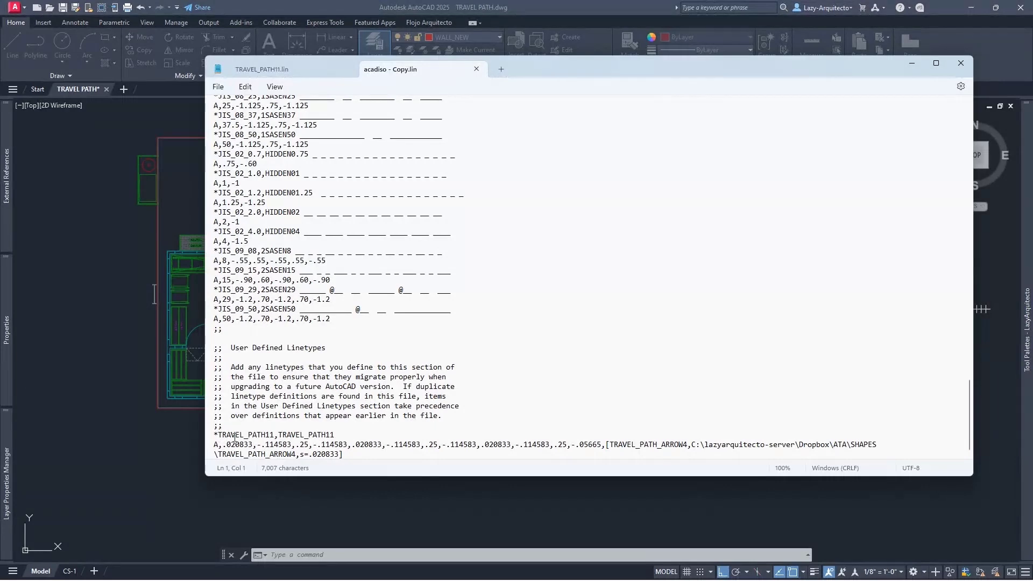
click(954, 69)
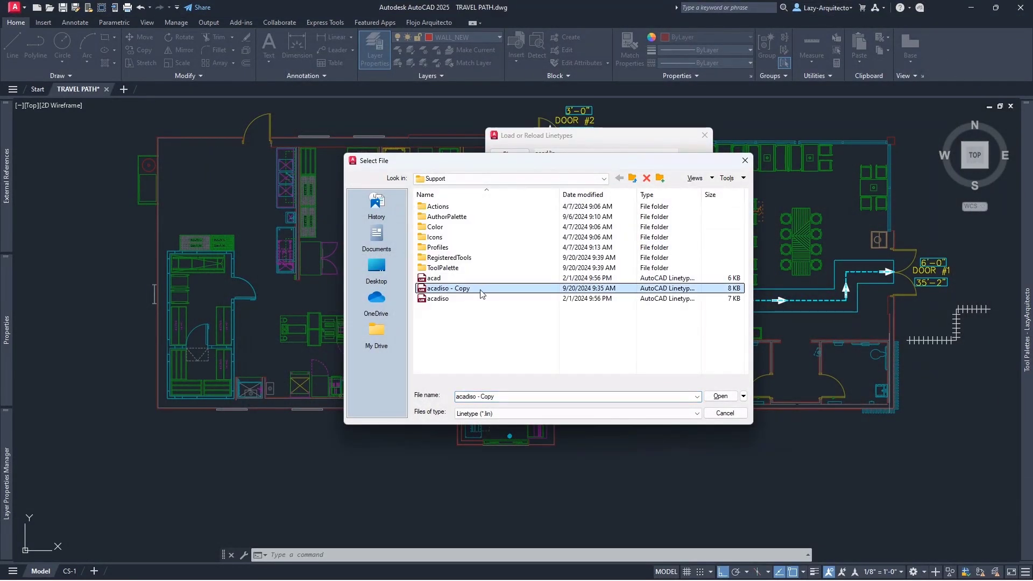
- Load the TRAVEL_PATH11 linetype from the acadiso - Copy linetype file
click(718, 396)
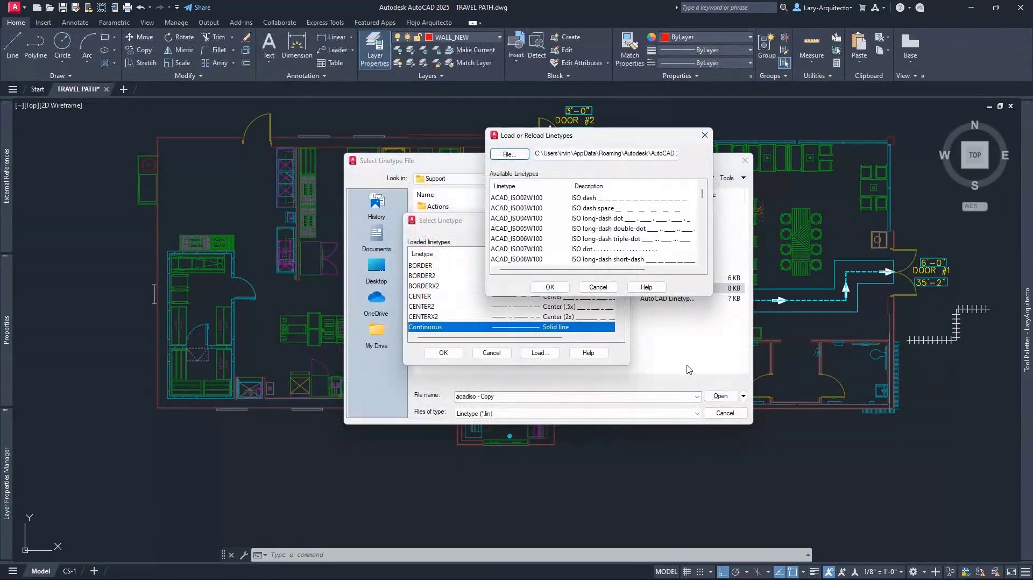
drag(577, 135, 495, 189)
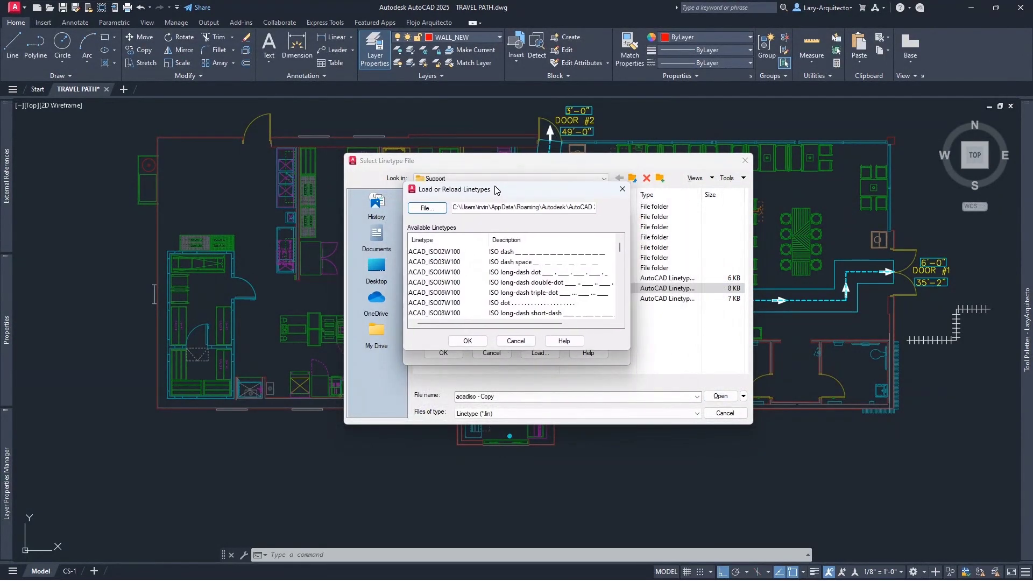
click(454, 284)
scroll(453, 290, down, 10)
click(454, 292)
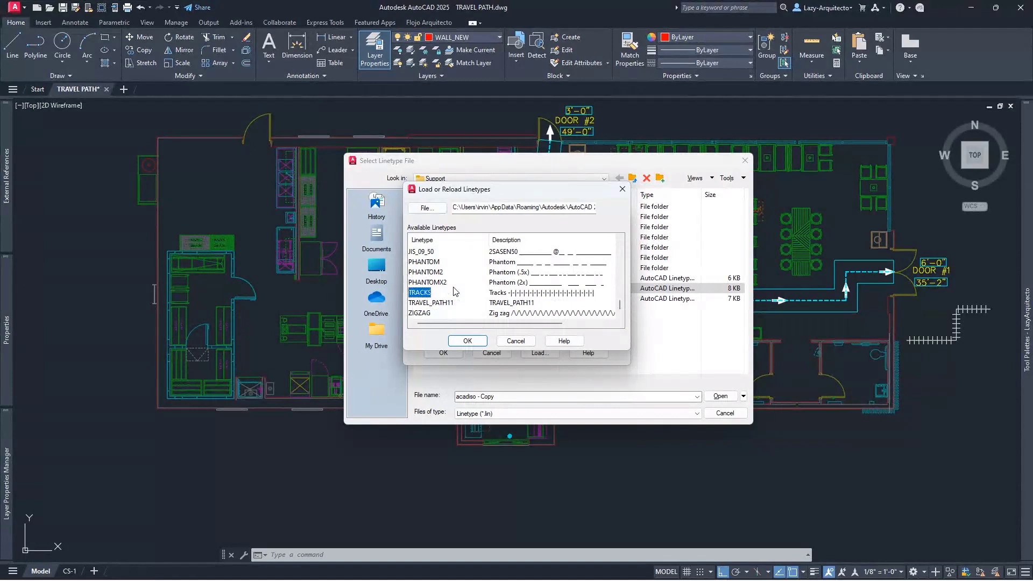
key(Down)
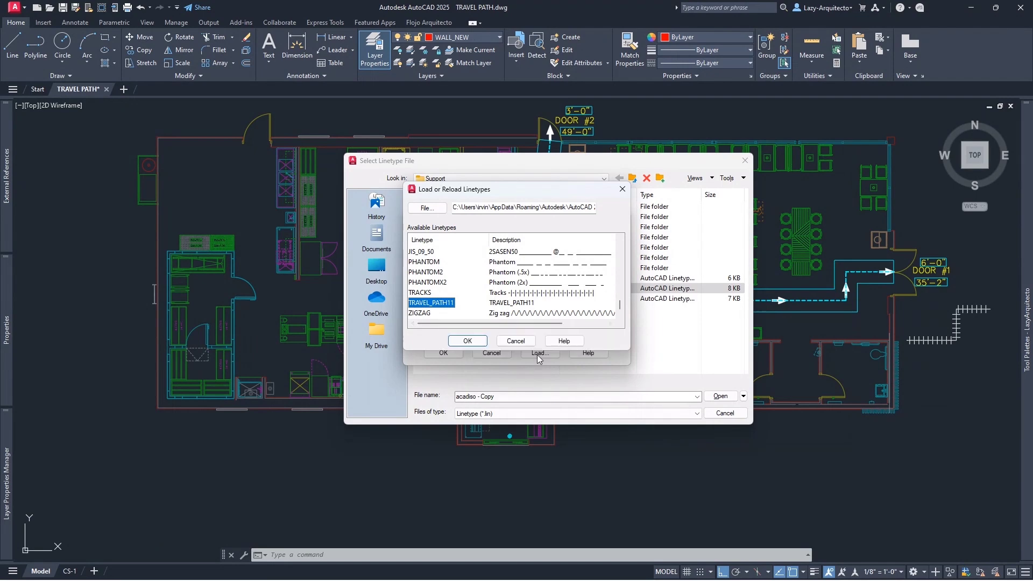
click(468, 341)
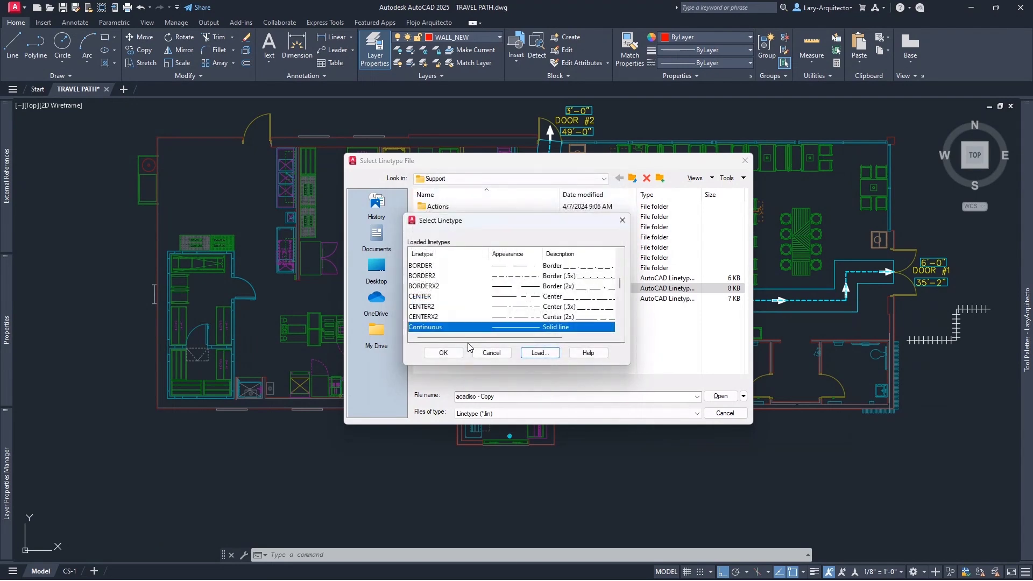
- Assign the TRACKS linetype to the TRAVEL-PATH layer and leave the linetype file selection
scroll(474, 309, down, 5)
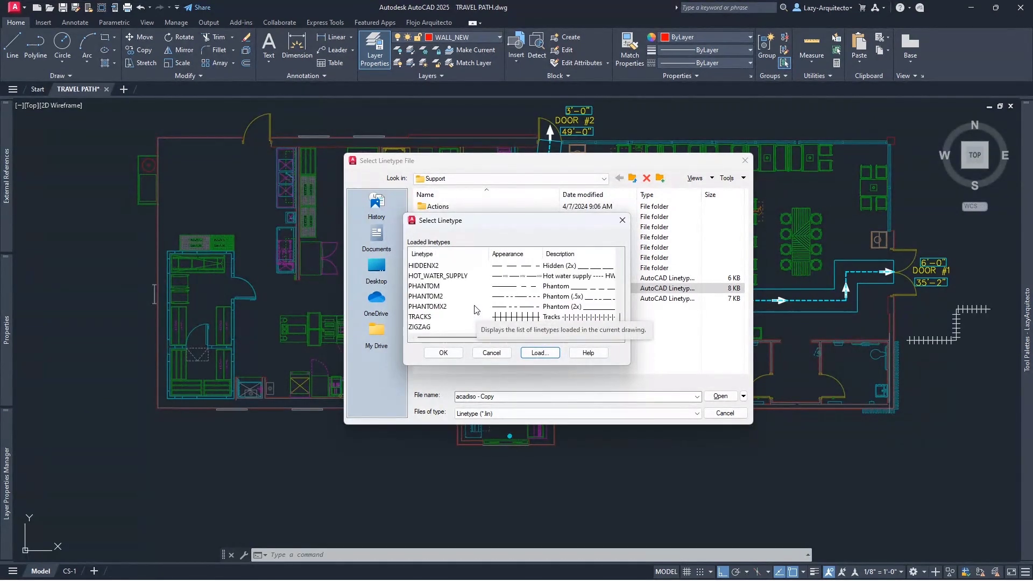
click(432, 316)
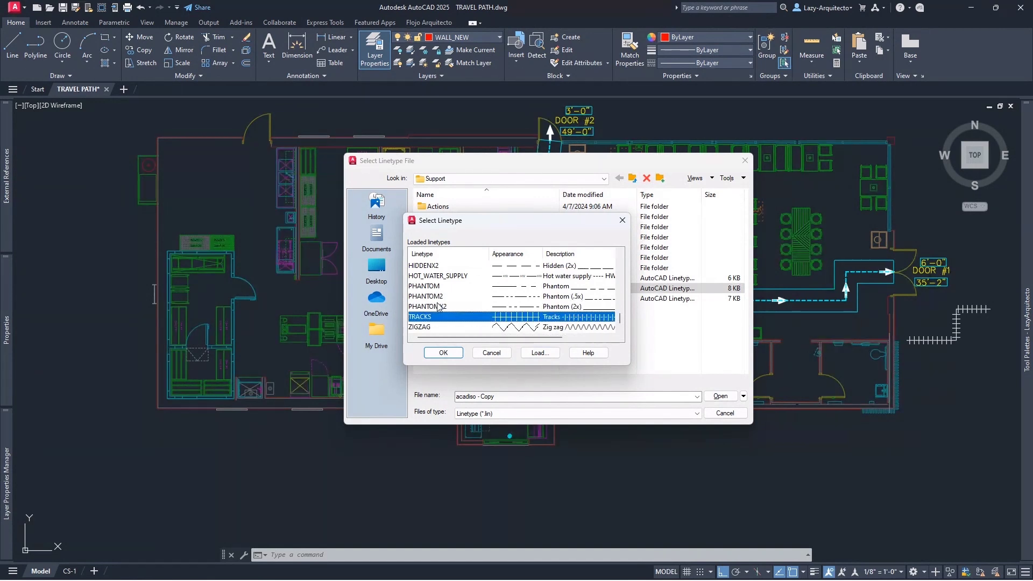
scroll(438, 306, up, 15)
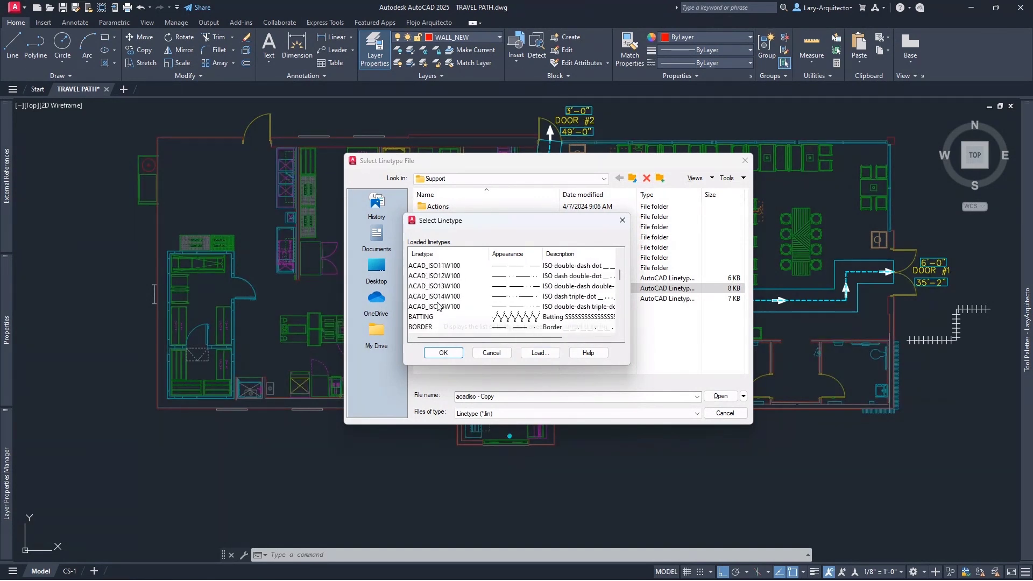
click(535, 359)
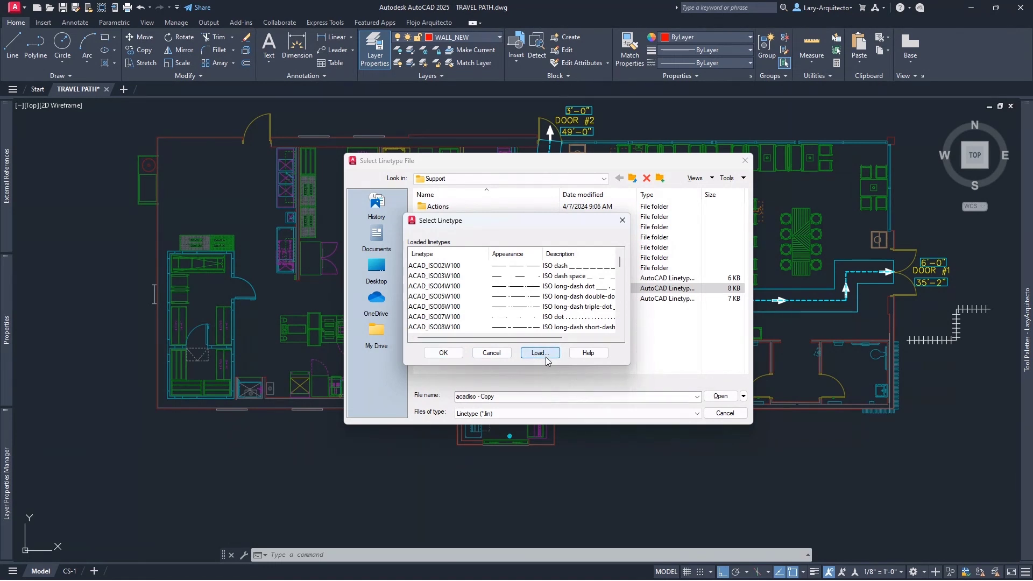
click(447, 353)
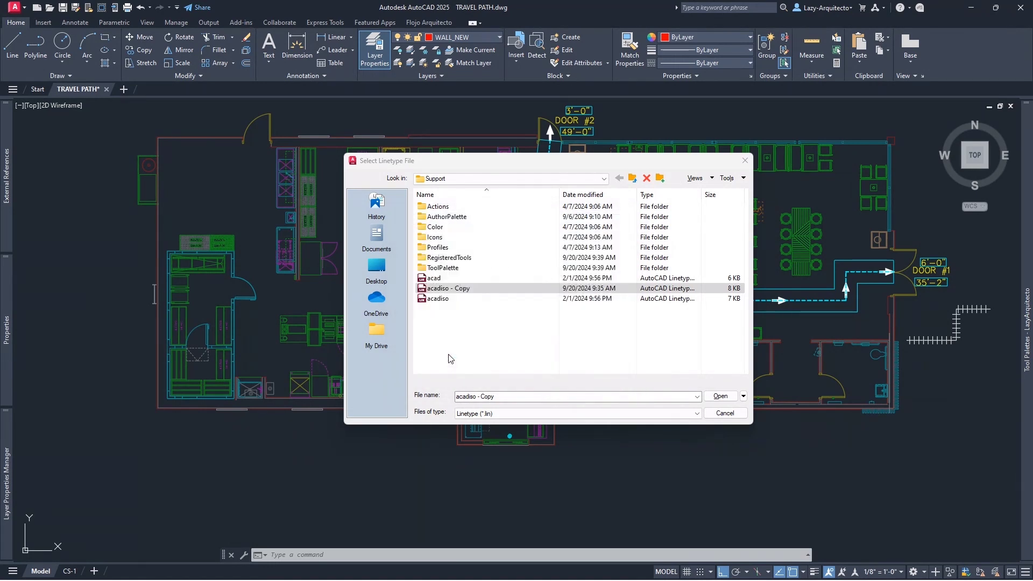
click(721, 396)
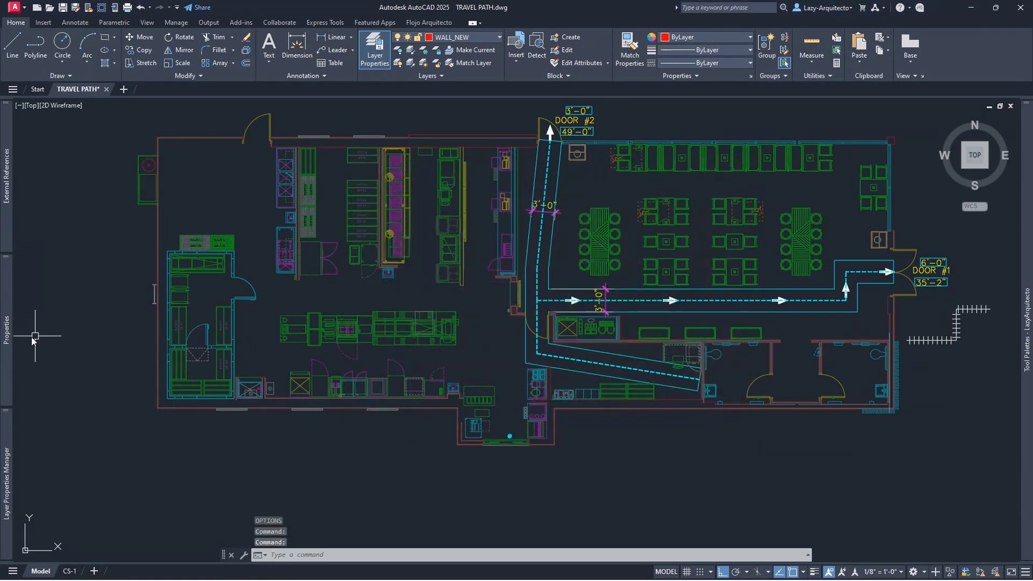
- Assign the loaded TRAVEL_PATH11 linetype to the TRAVEL-PATH layer
mouse_move(8, 485)
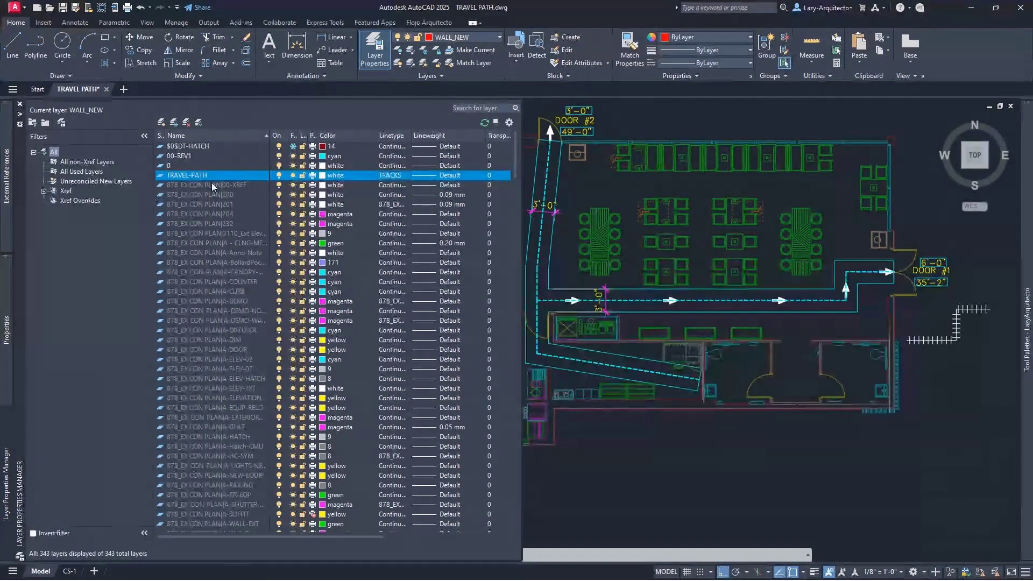
click(396, 176)
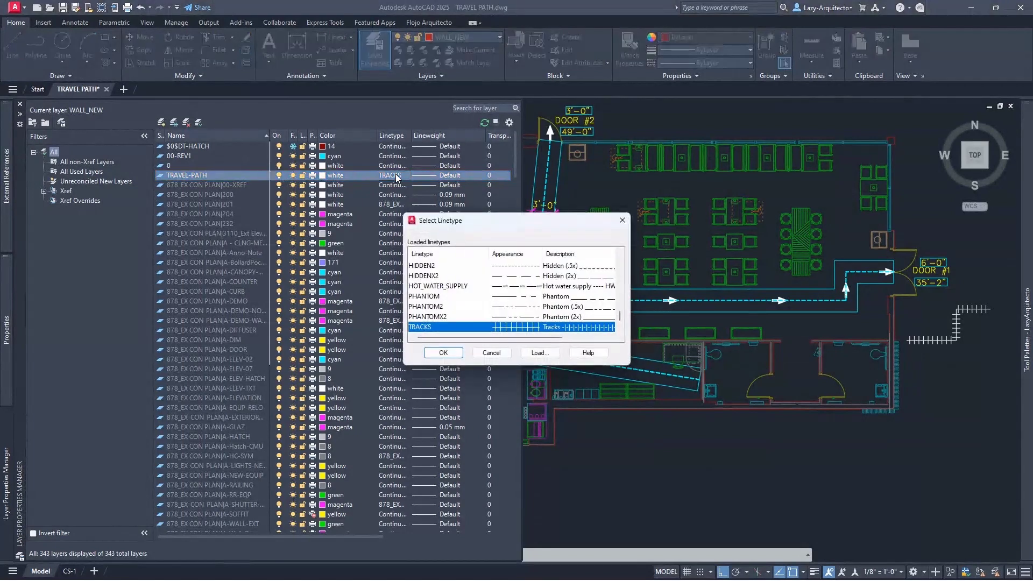
scroll(432, 306, down, 1)
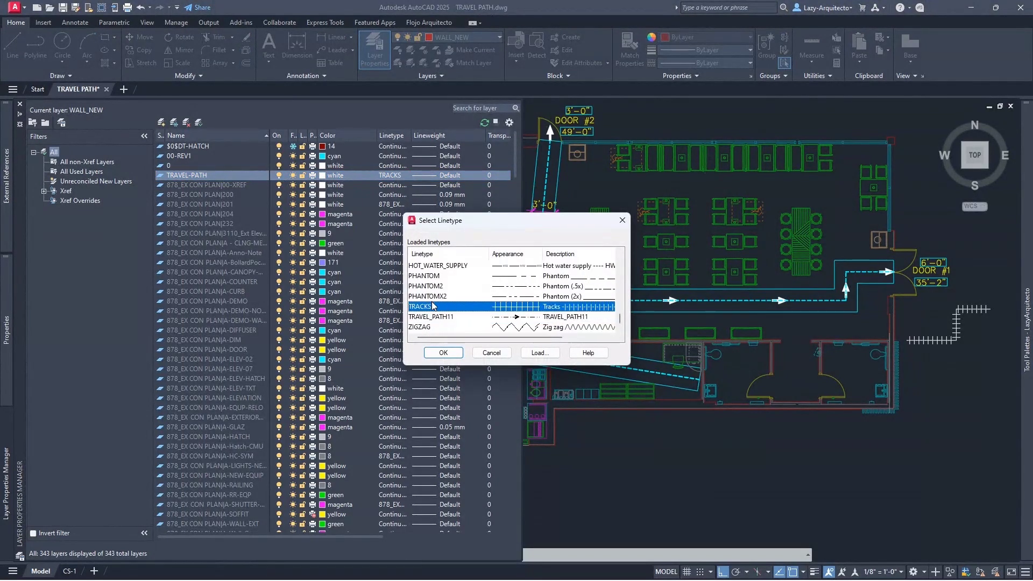
click(440, 318)
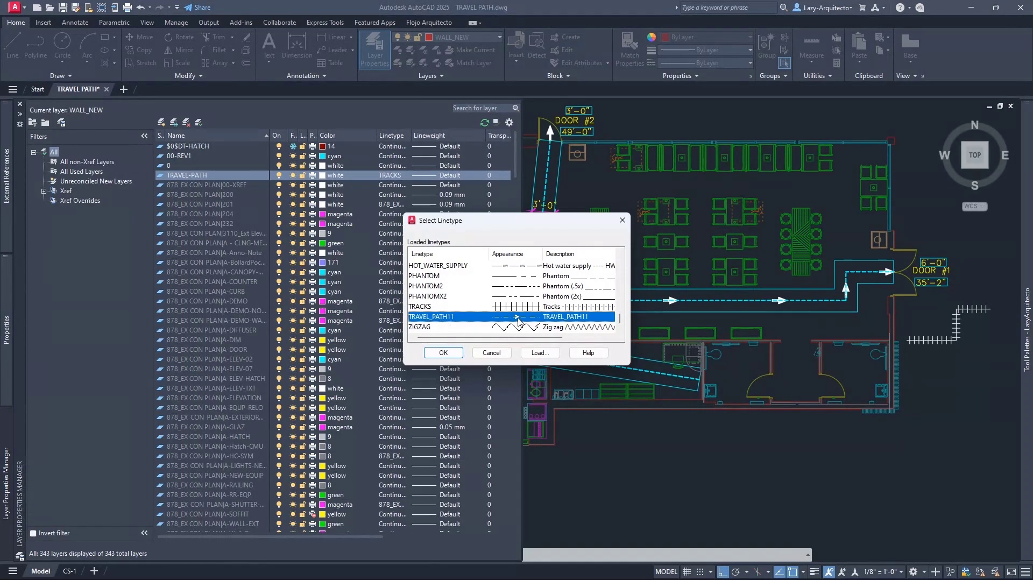
click(443, 352)
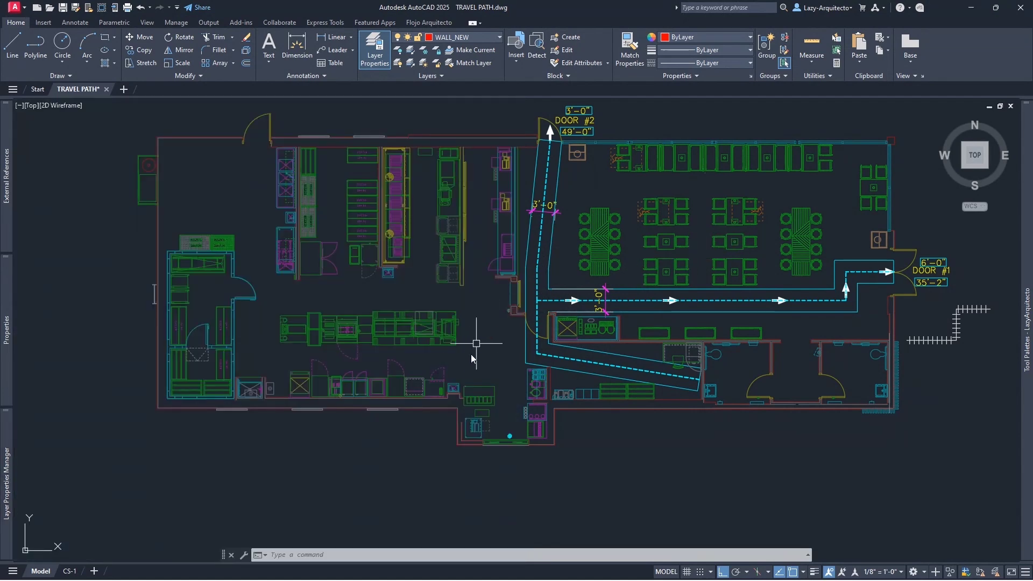
middle_drag(472, 357, 588, 380)
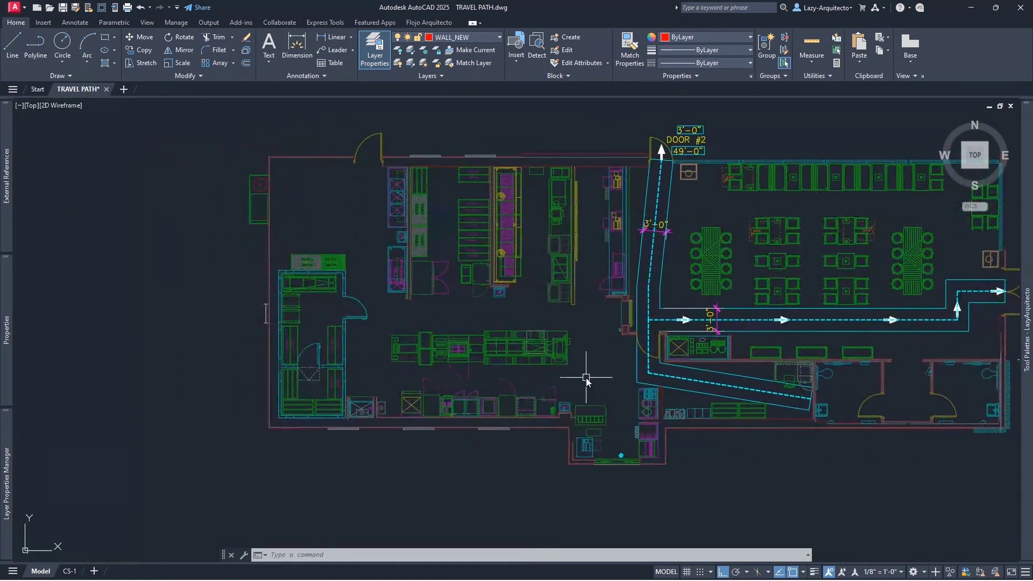
text(PL)
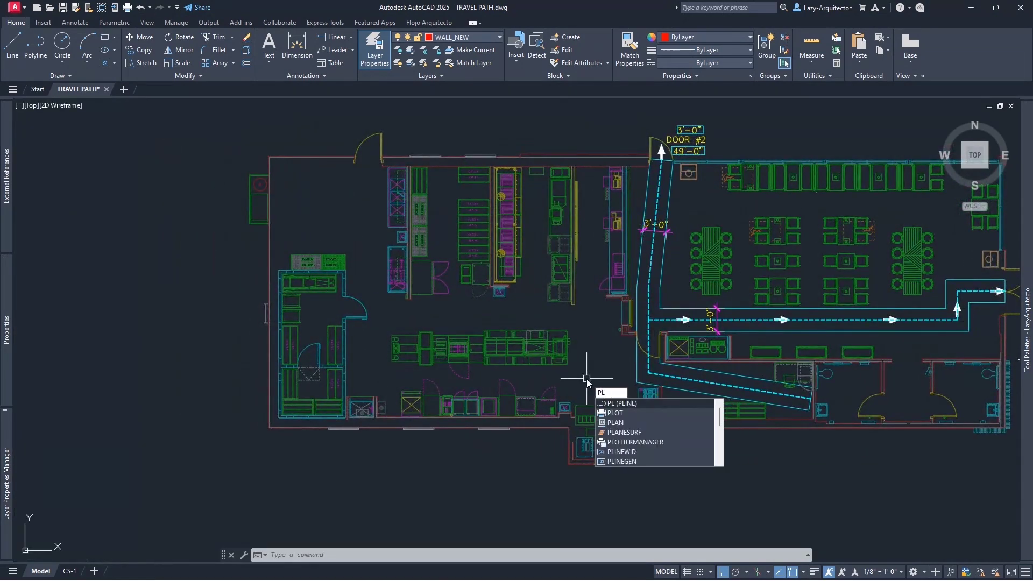
key(Escape)
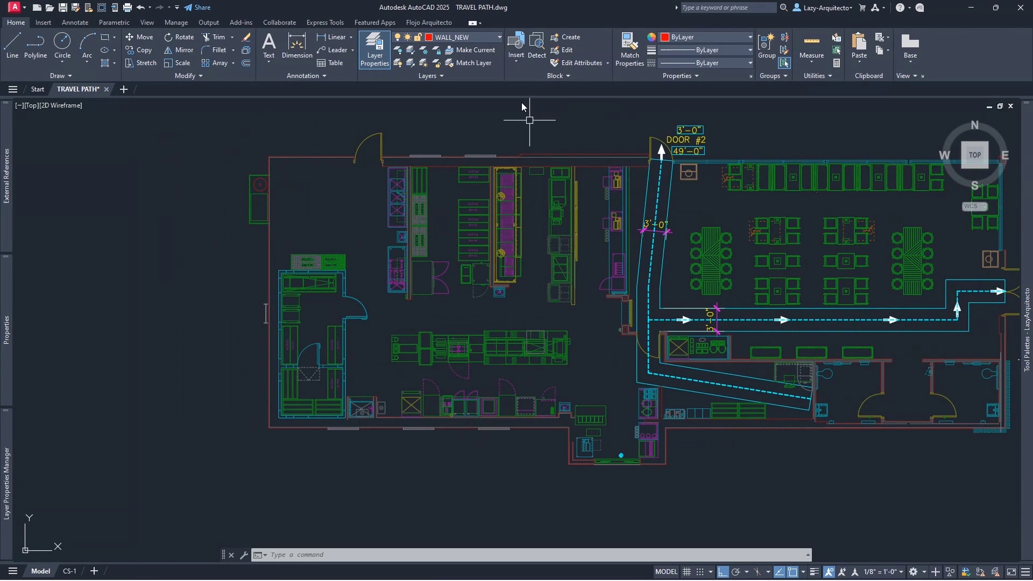
click(479, 37)
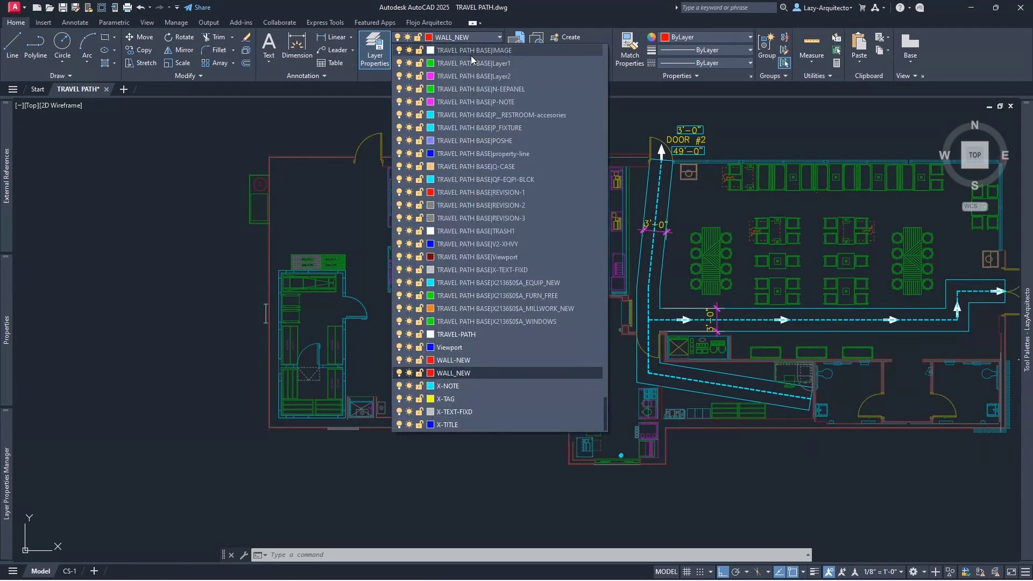
scroll(470, 56, up, 10)
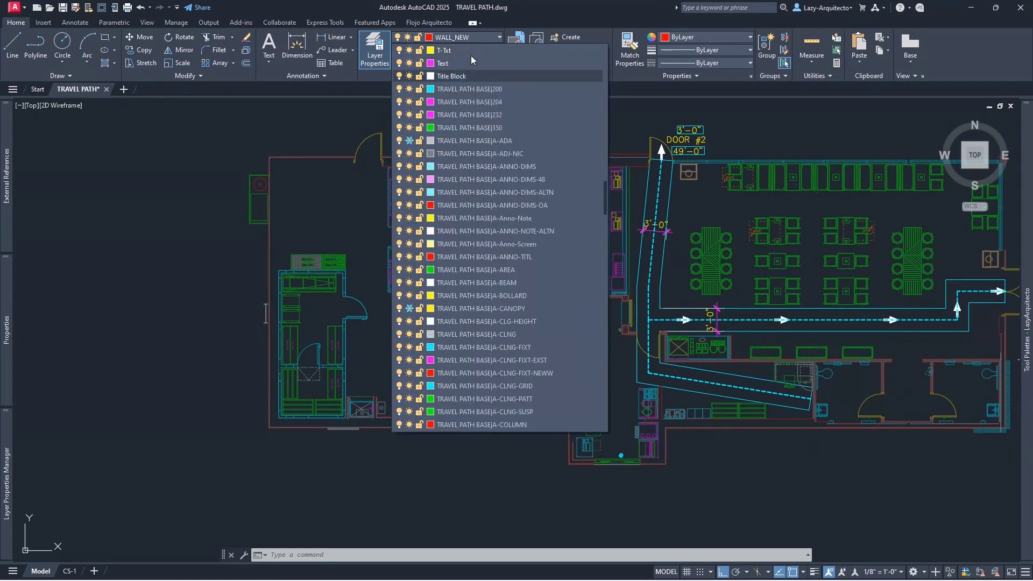
key(Down)
key(Down)
key(Down)
key(Down)
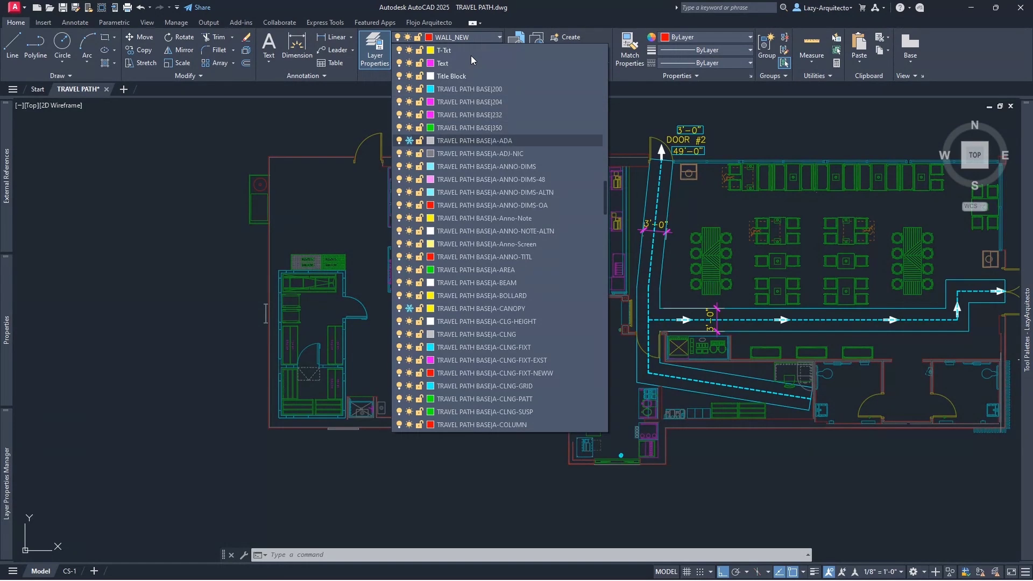
- Filter the layers to All non-Xref Layers and make TRAVEL-PATH the current layer
mouse_move(6, 485)
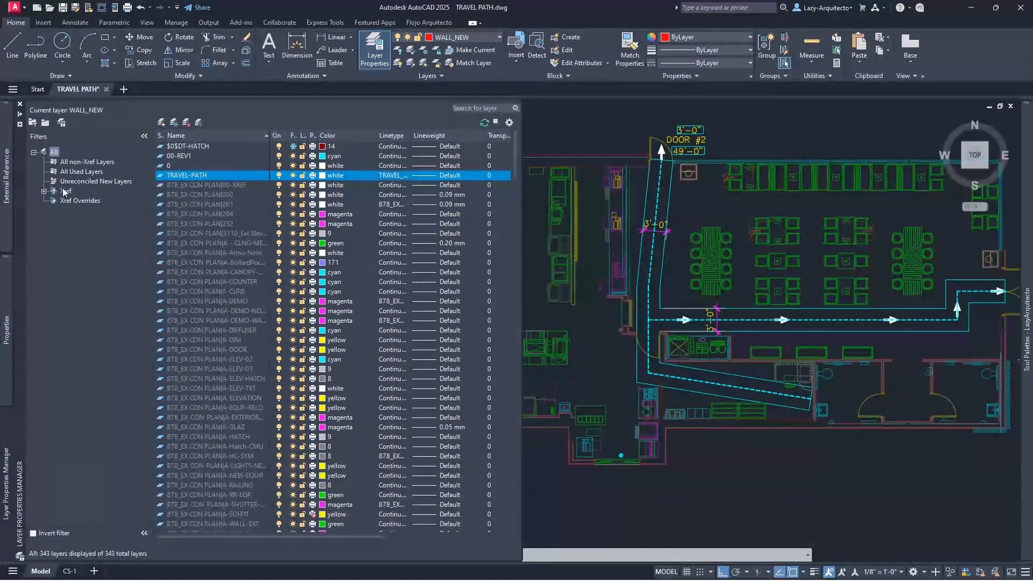
click(74, 162)
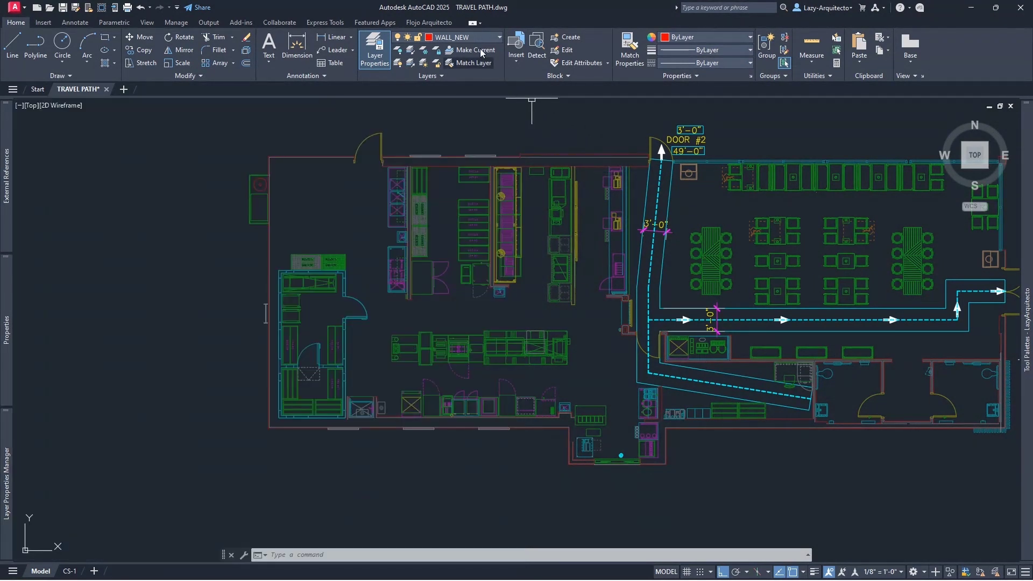
click(476, 39)
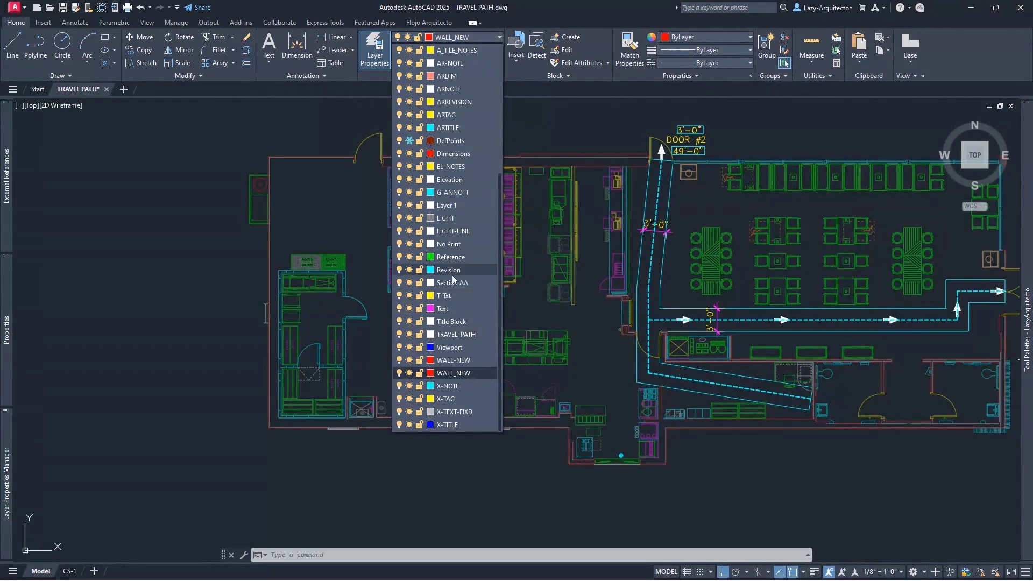
click(455, 336)
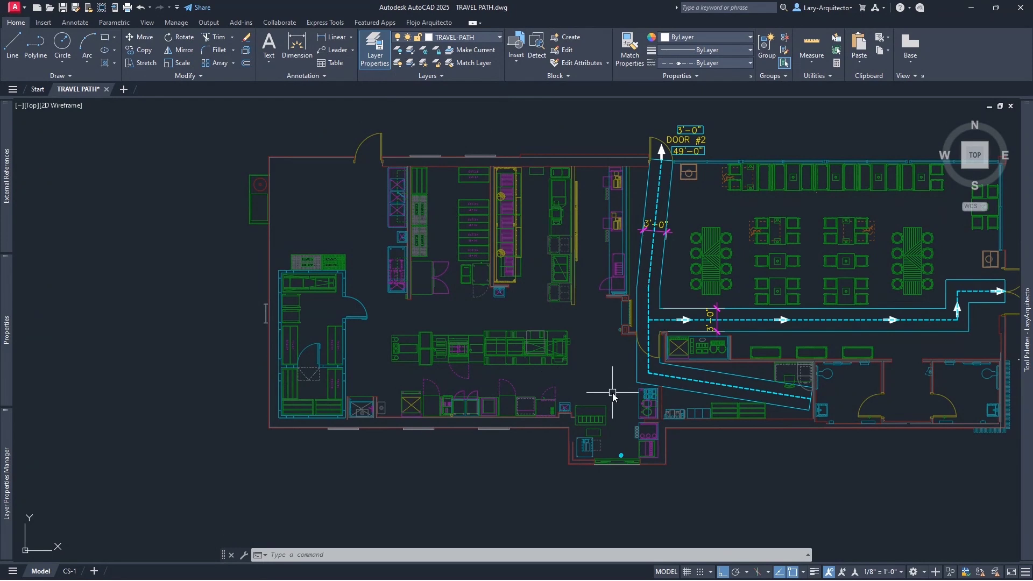
- Start a travel-path polyline at the cyan dot inside the south window bump-out and run its first segment straight north into the kitchen
text(pl)
key(Return)
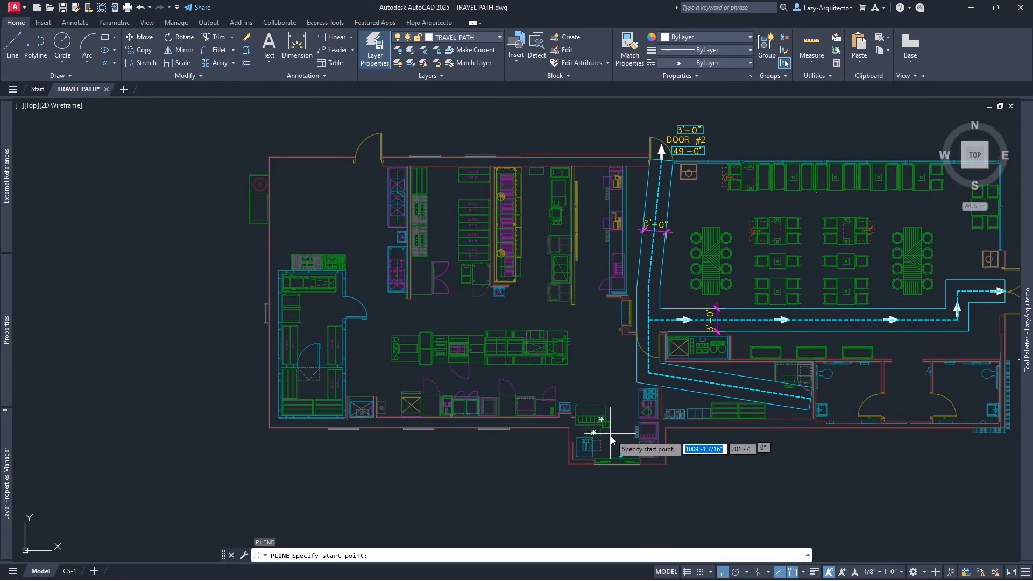
scroll(619, 439, up, 8)
click(646, 433)
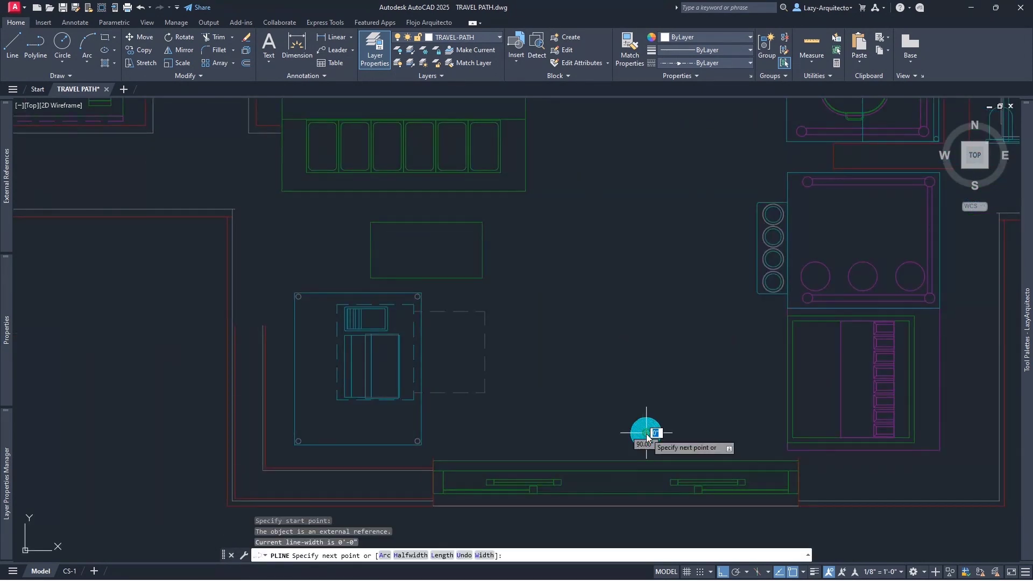
scroll(647, 433, down, 5)
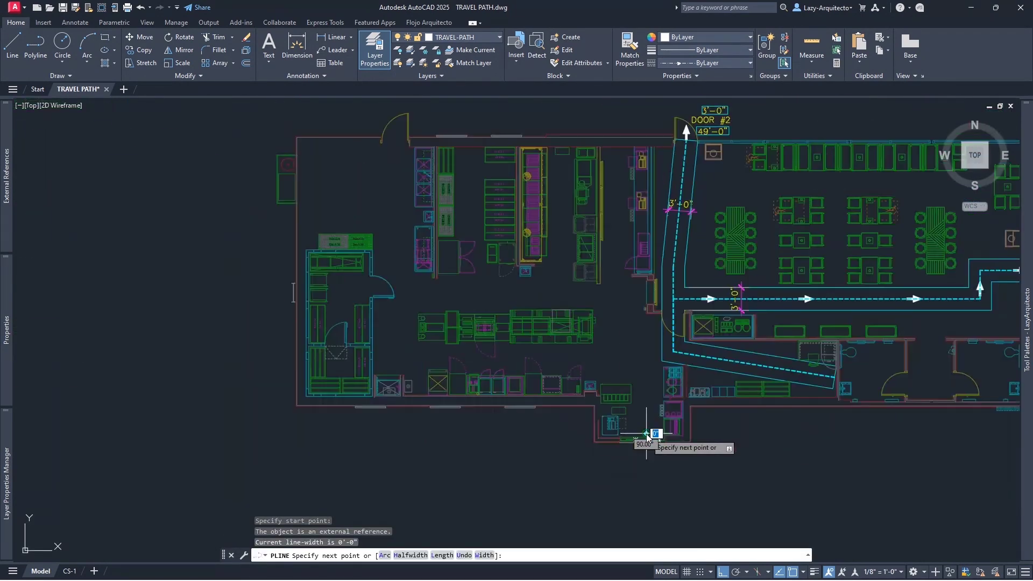
click(644, 347)
- Continue the travel-path polyline diagonally northwest, west above the central cookline, around the walk-in door, and straight north to the northwest exit door
key(F8)
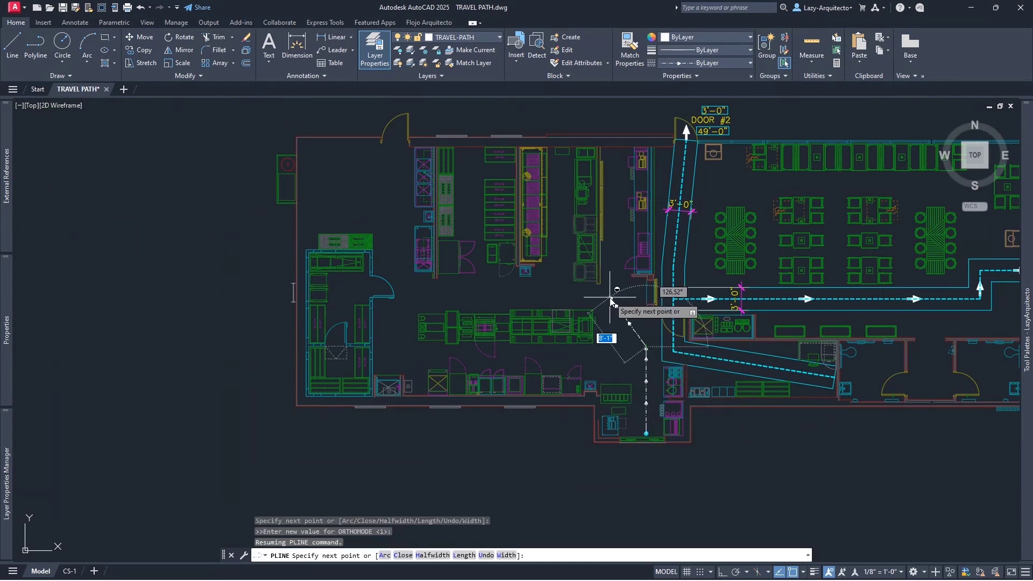
click(611, 299)
click(411, 298)
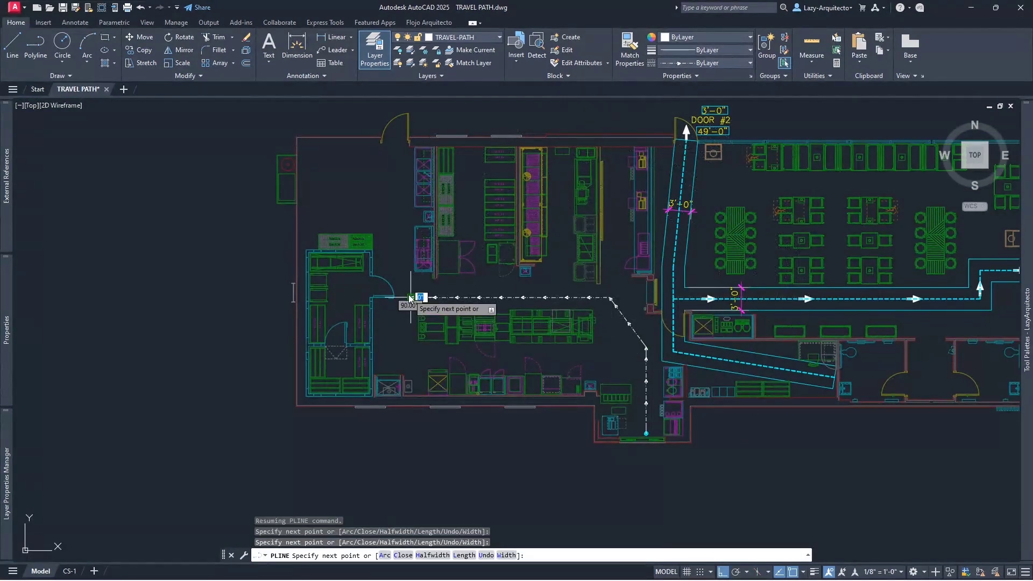
click(393, 260)
key(F8)
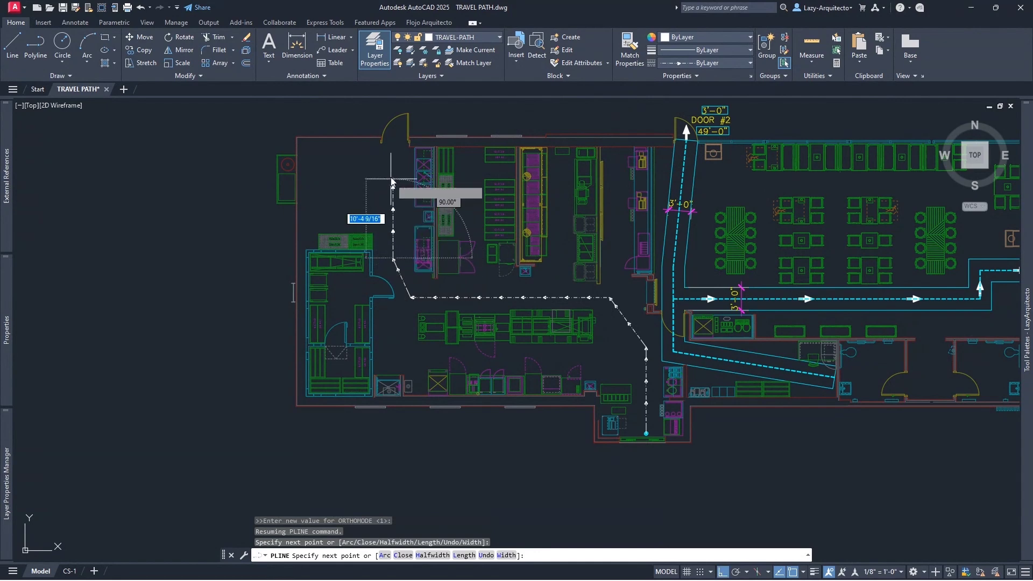
scroll(396, 134, up, 3)
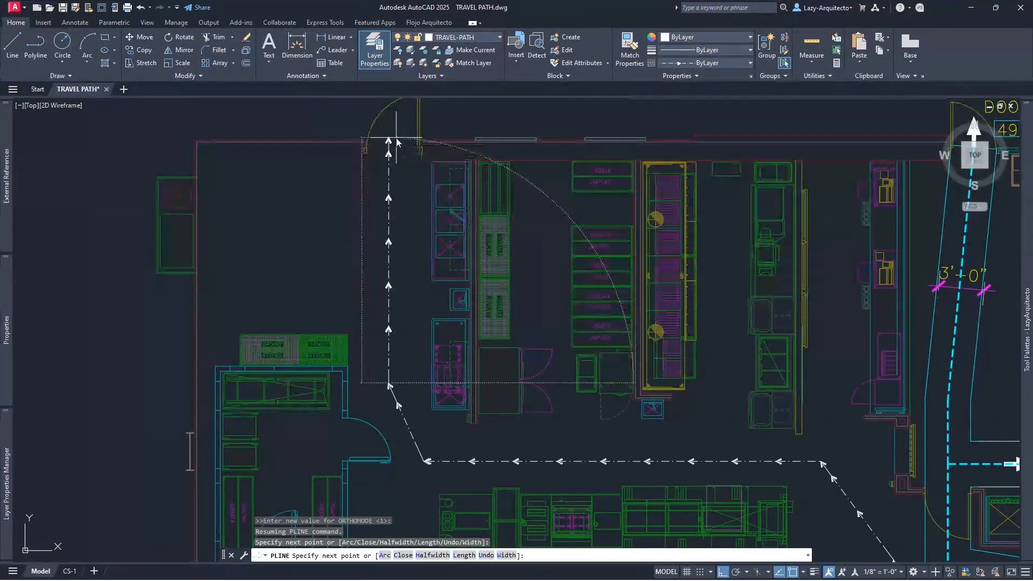
click(396, 137)
key(Escape)
- Examine the arrowheads along the new kitchen travel path and the existing labels at Door #2
scroll(380, 181, down, 6)
scroll(624, 401, up, 6)
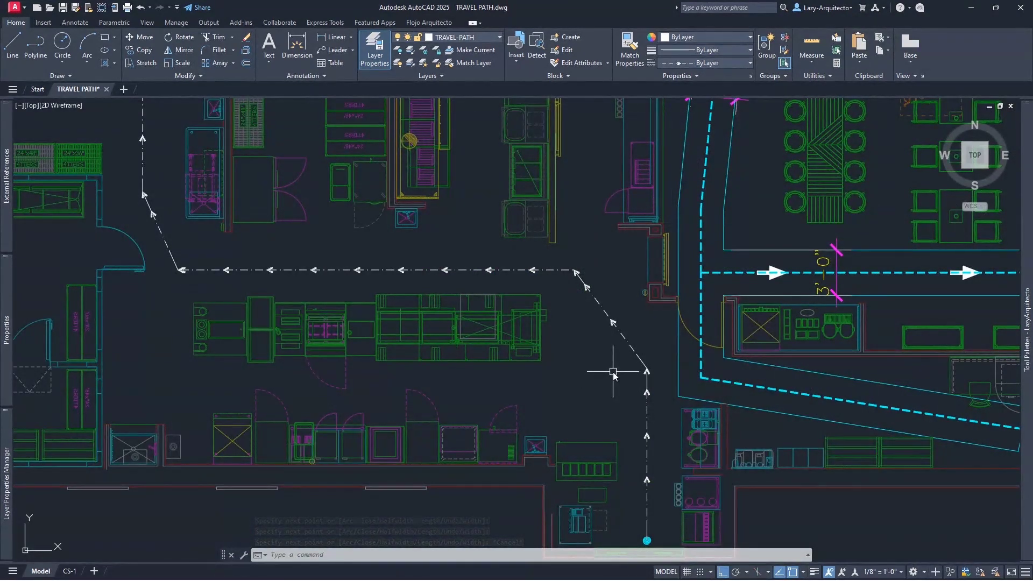
text(l)
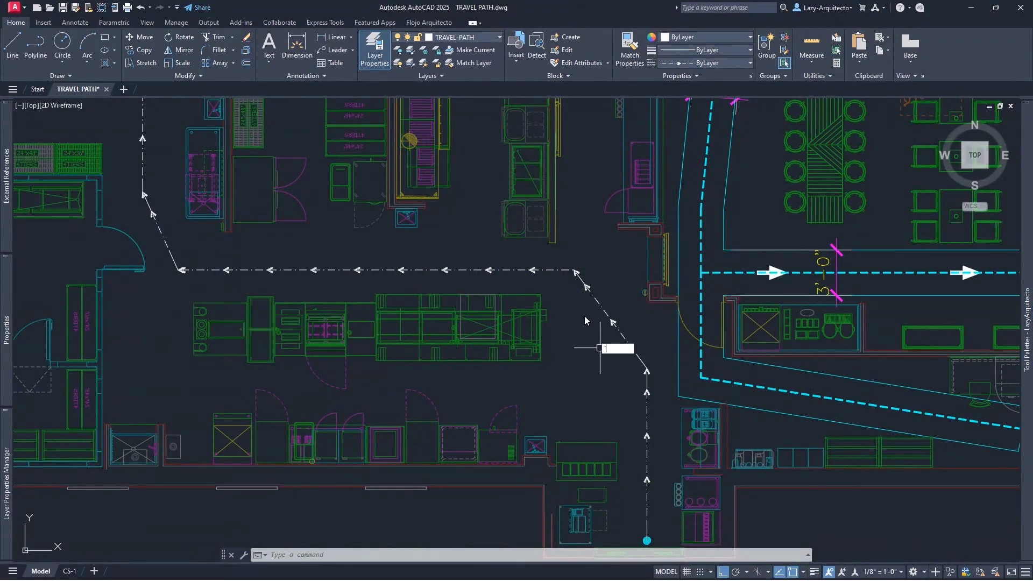
key(Escape)
key(Escape)
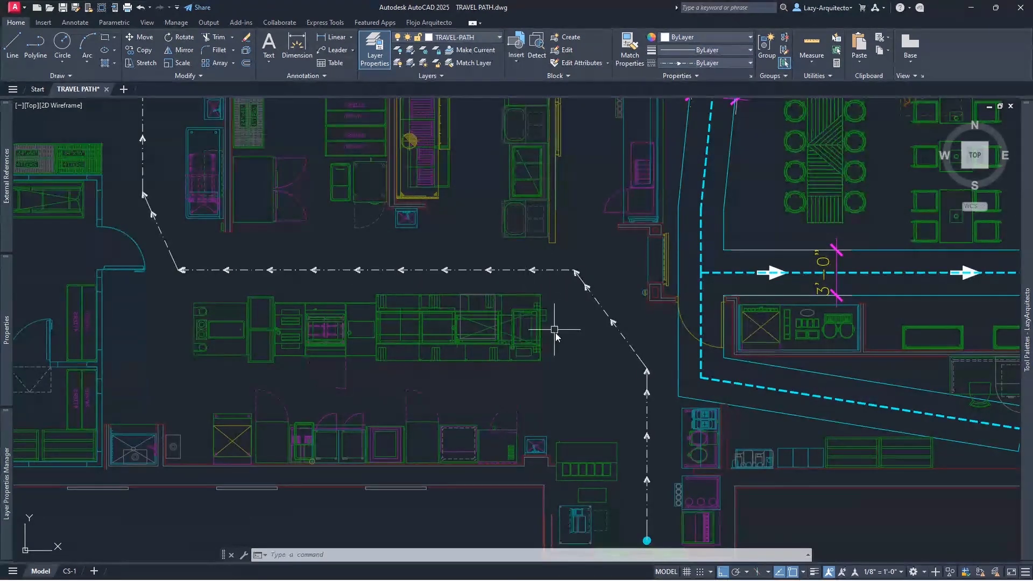
scroll(567, 348, down, 3)
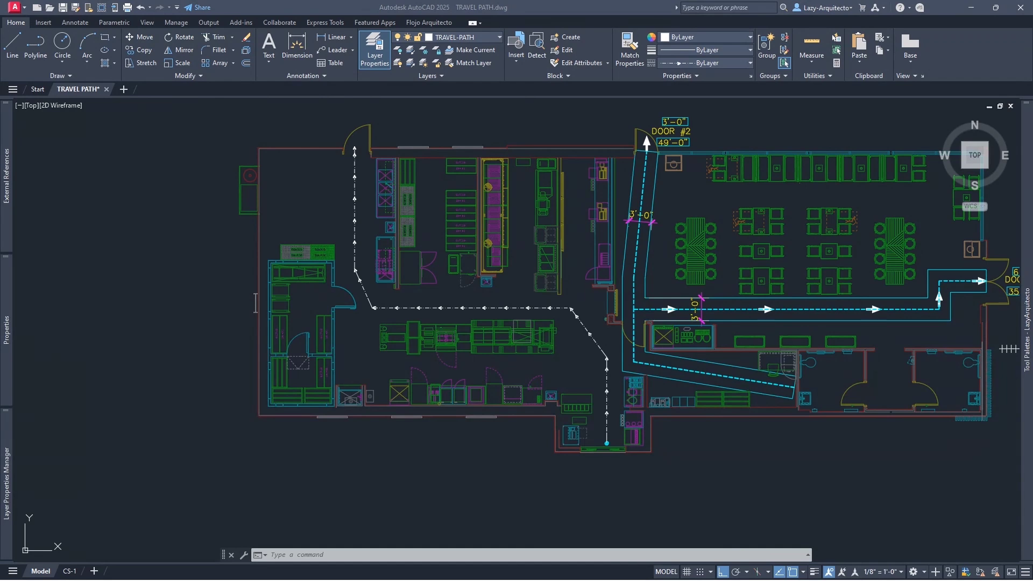
middle_drag(588, 315, 563, 311)
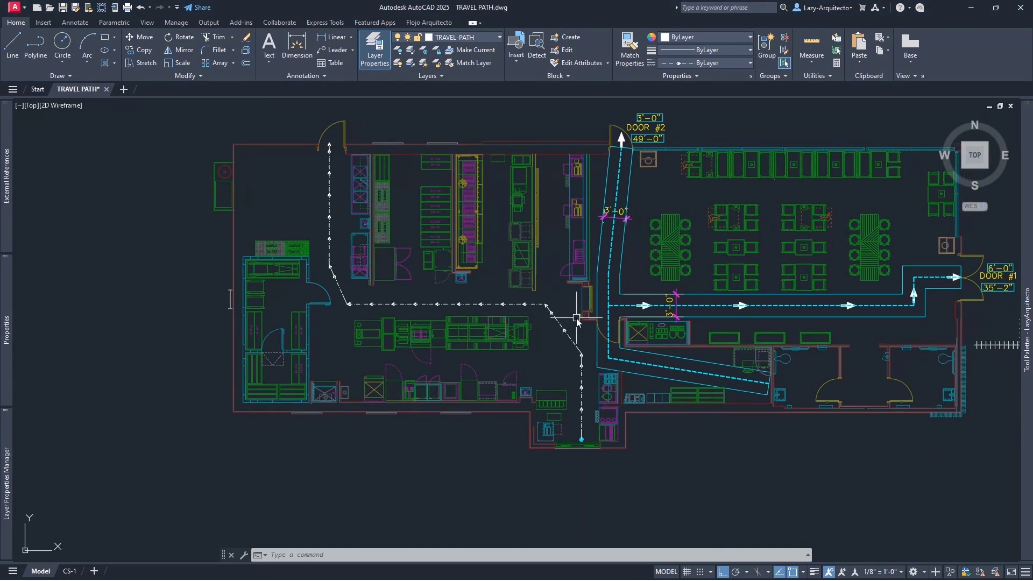
middle_drag(517, 231, 517, 307)
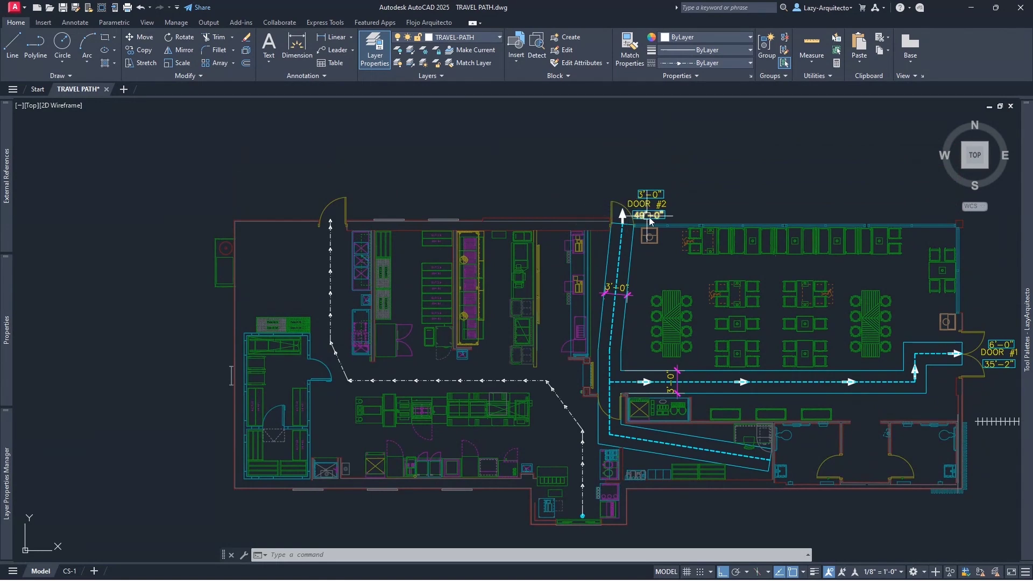
scroll(650, 220, up, 3)
scroll(653, 222, down, 3)
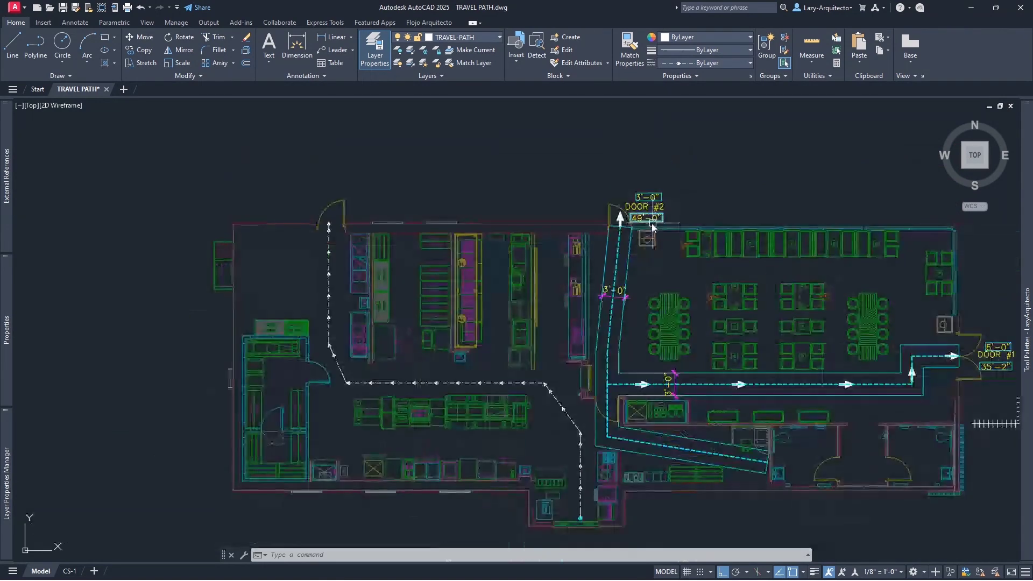
- Copy the DOOR #2 label with its width and distance boxes horizontally to beside the northwest exit door
click(615, 176)
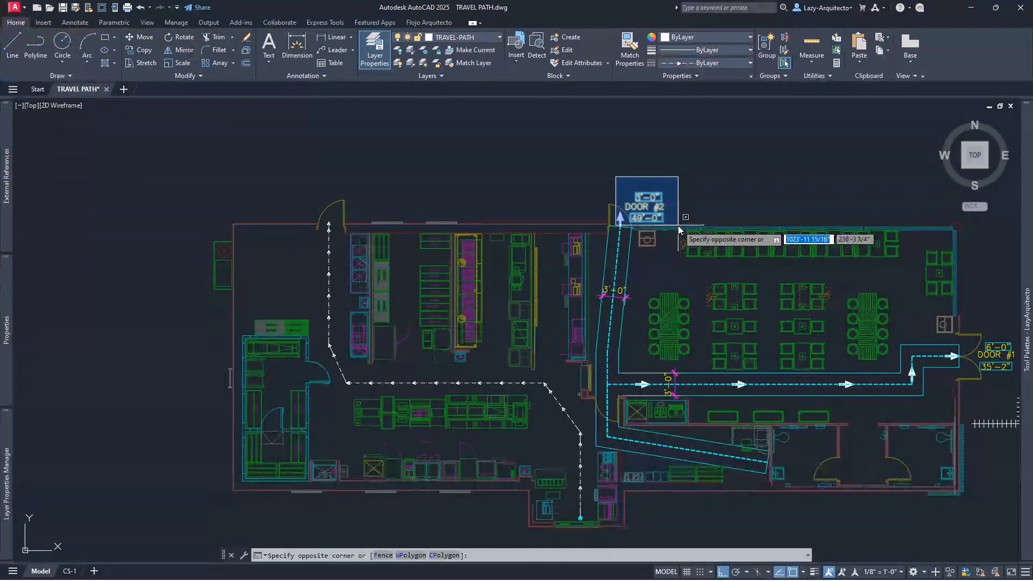
click(677, 231)
text(co)
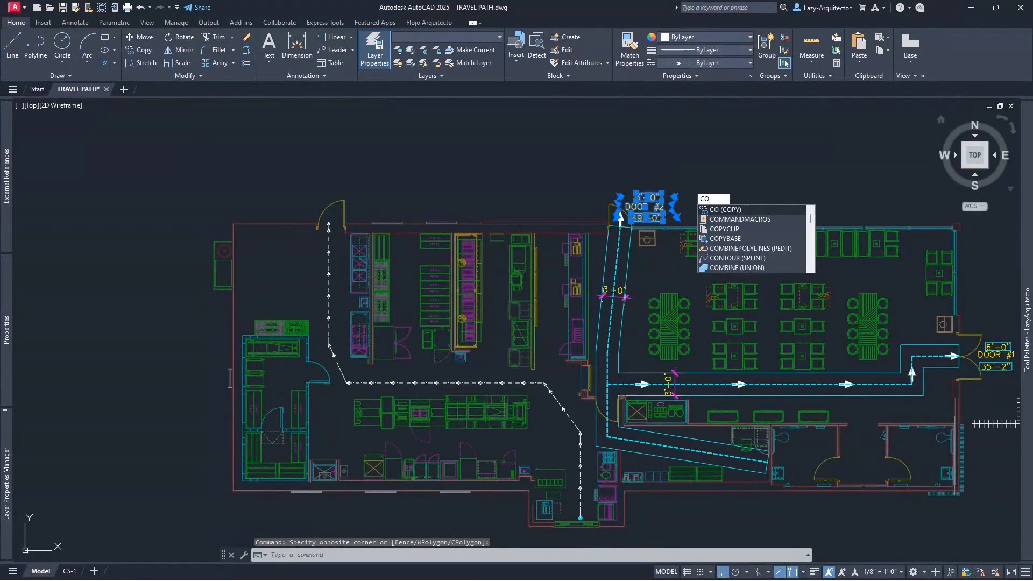
key(BackSpace)
key(BackSpace)
text(c)
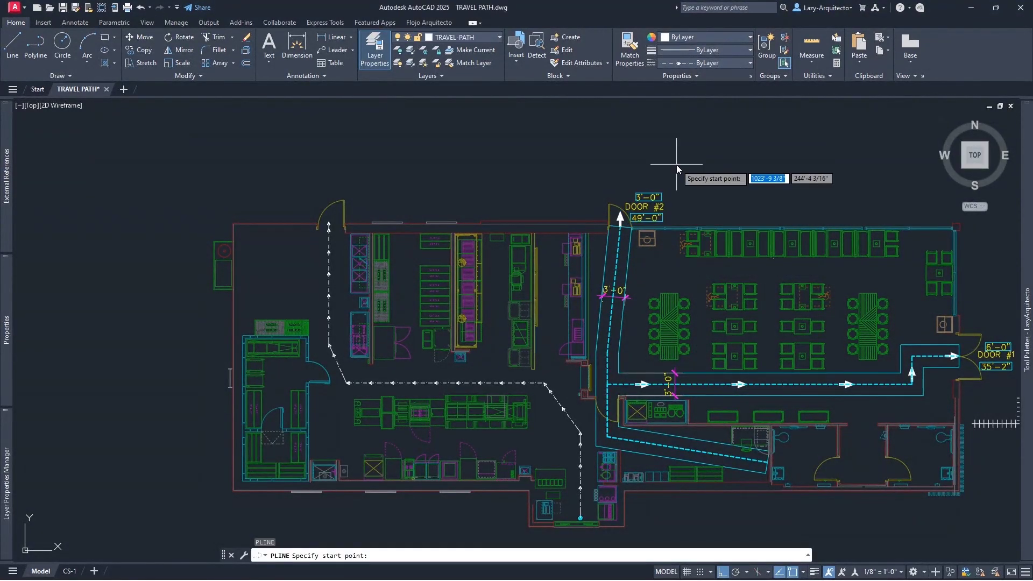
text(o)
key(Return)
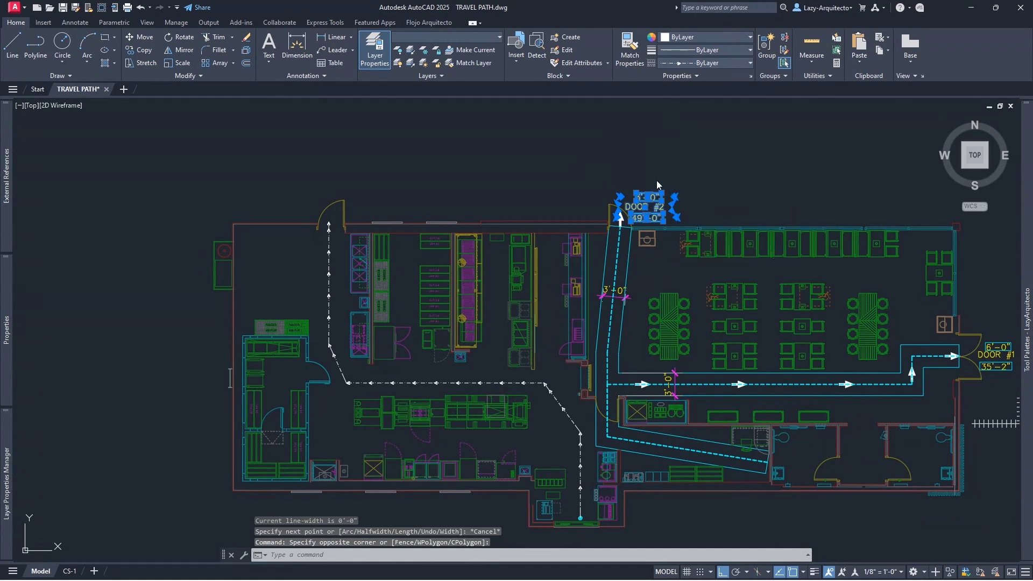
click(644, 172)
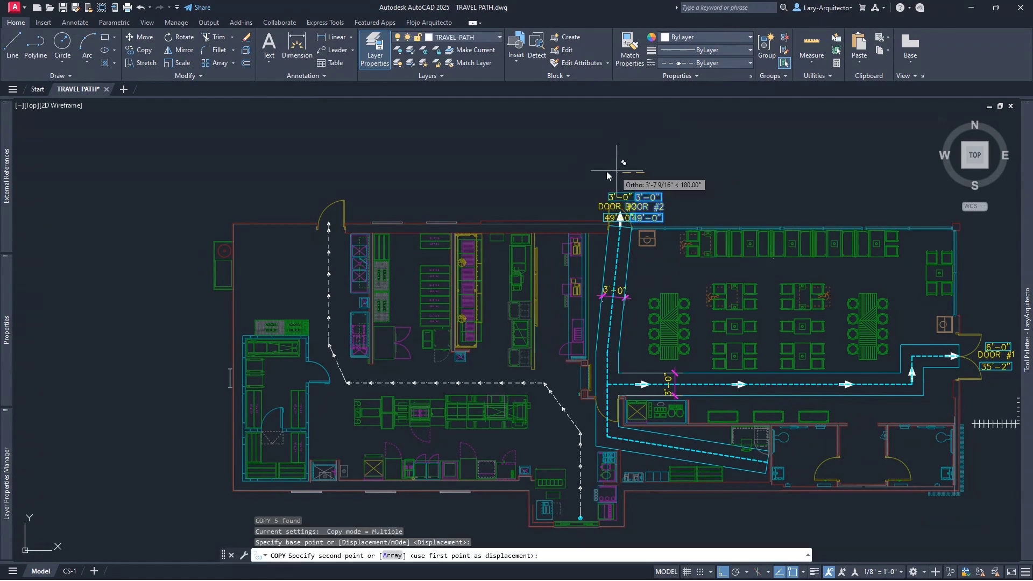
click(296, 172)
key(Escape)
- Change the copied door label at the northwest exit to DOOR #3
scroll(318, 209, up, 3)
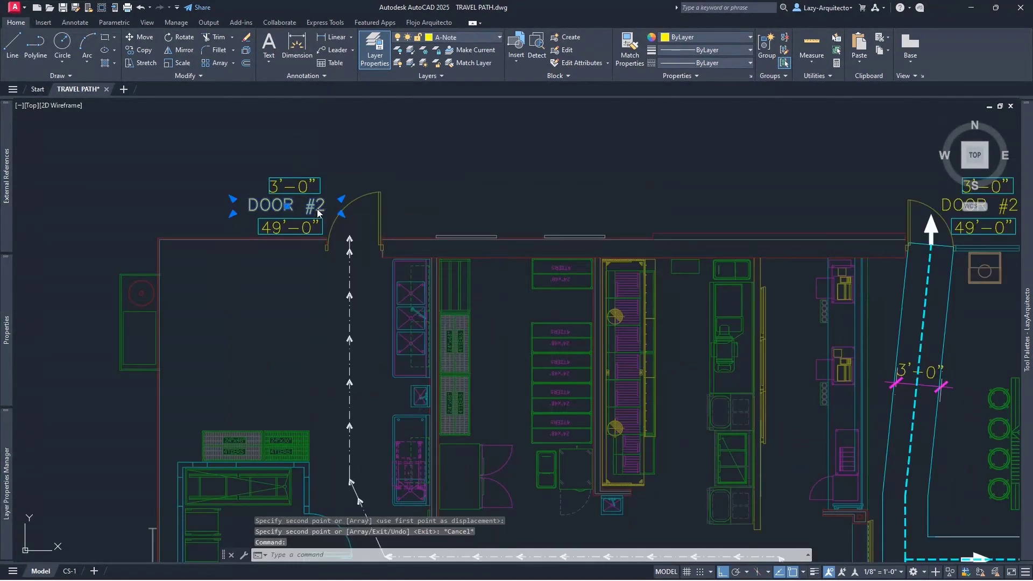
double_click(321, 211)
key(BackSpace)
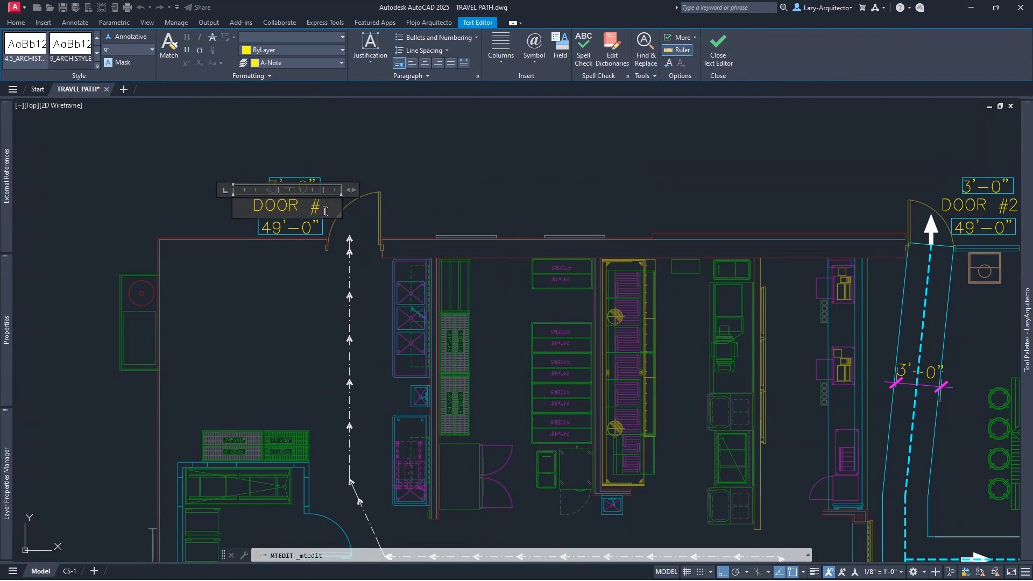
text(3)
click(334, 157)
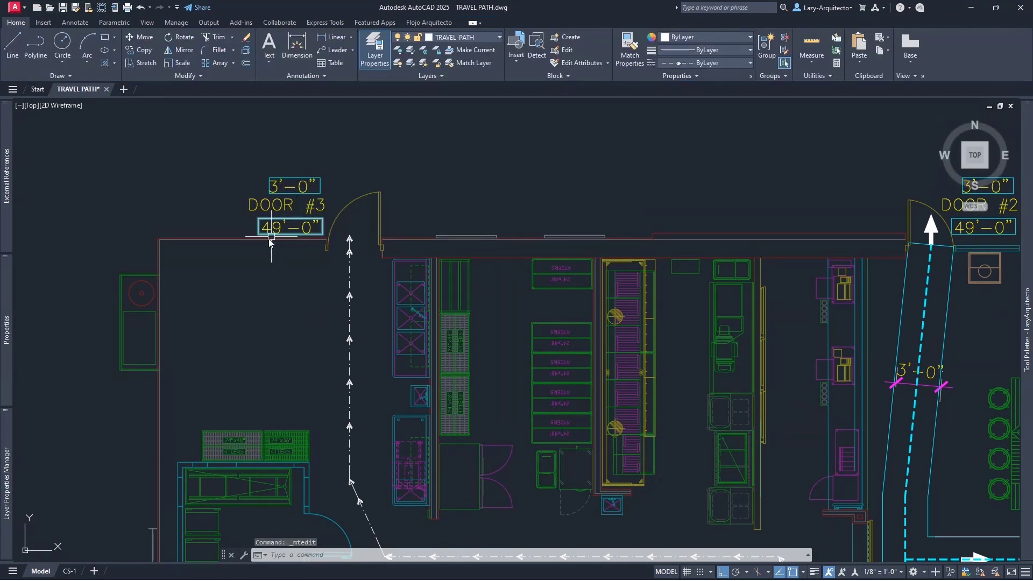
- Check the length of the kitchen travel-path polyline in its properties, then close the properties and deselect it
middle_drag(278, 234, 279, 175)
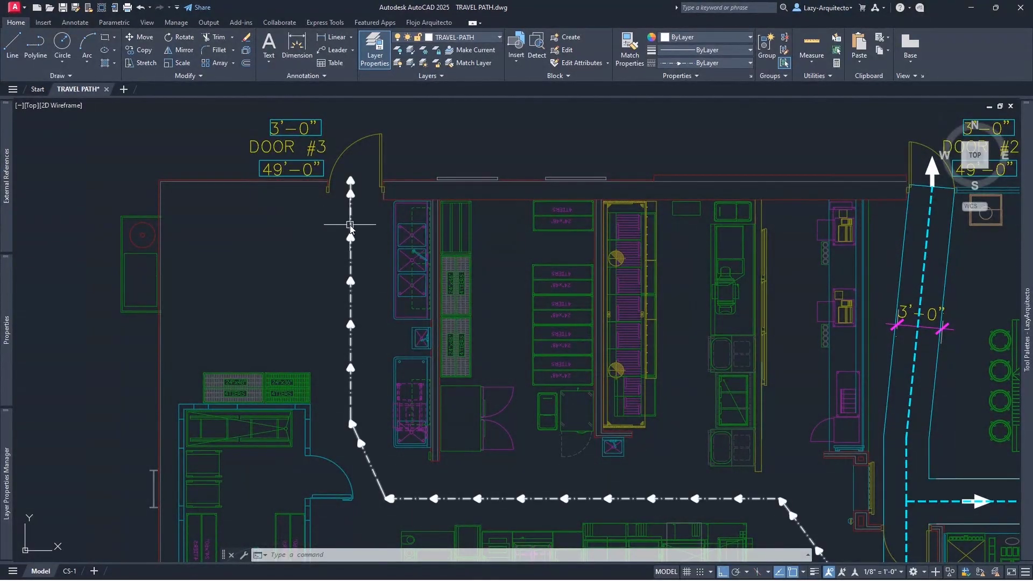
click(351, 224)
scroll(328, 245, down, 3)
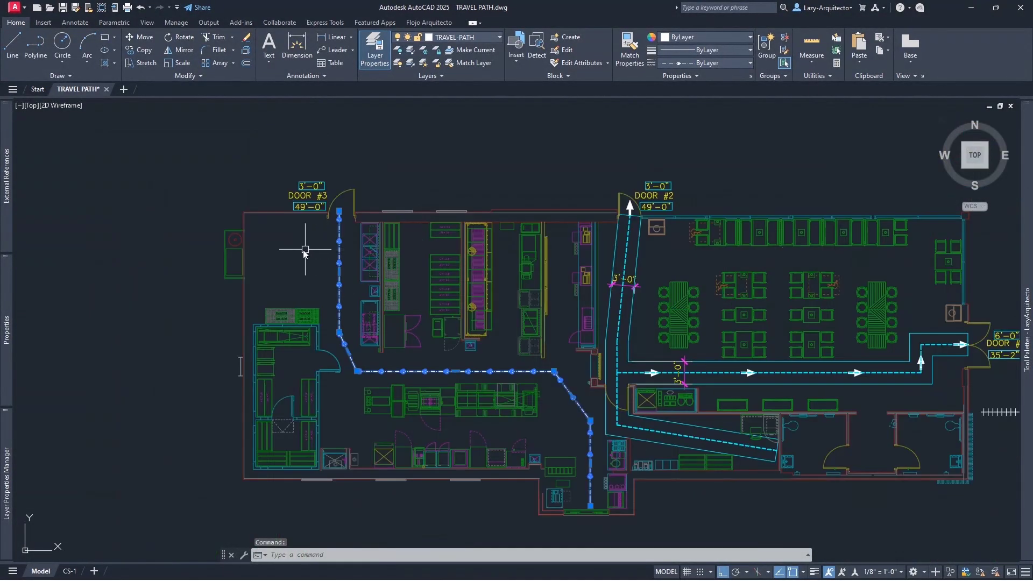
text(PR)
key(Return)
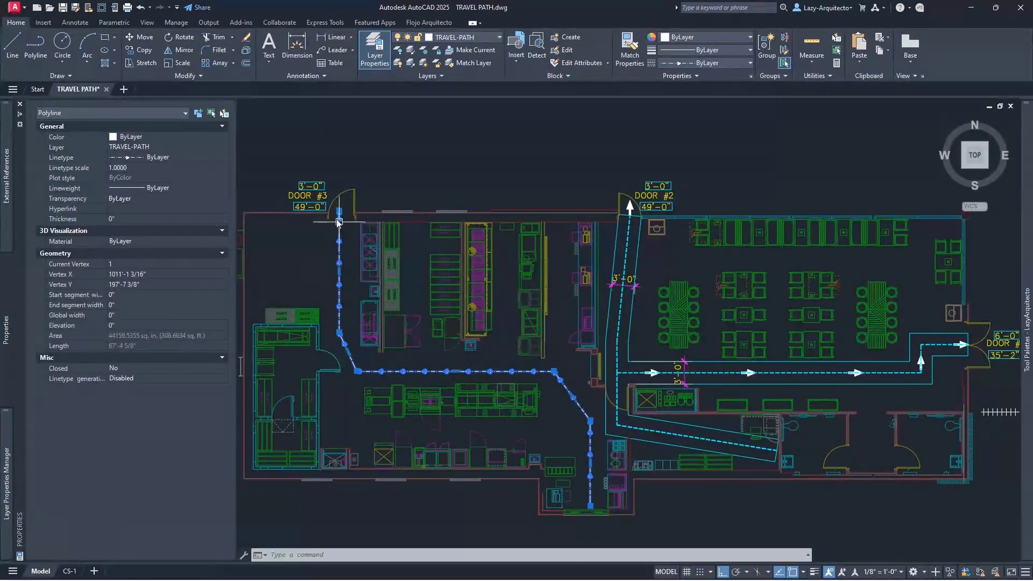
scroll(297, 211, up, 8)
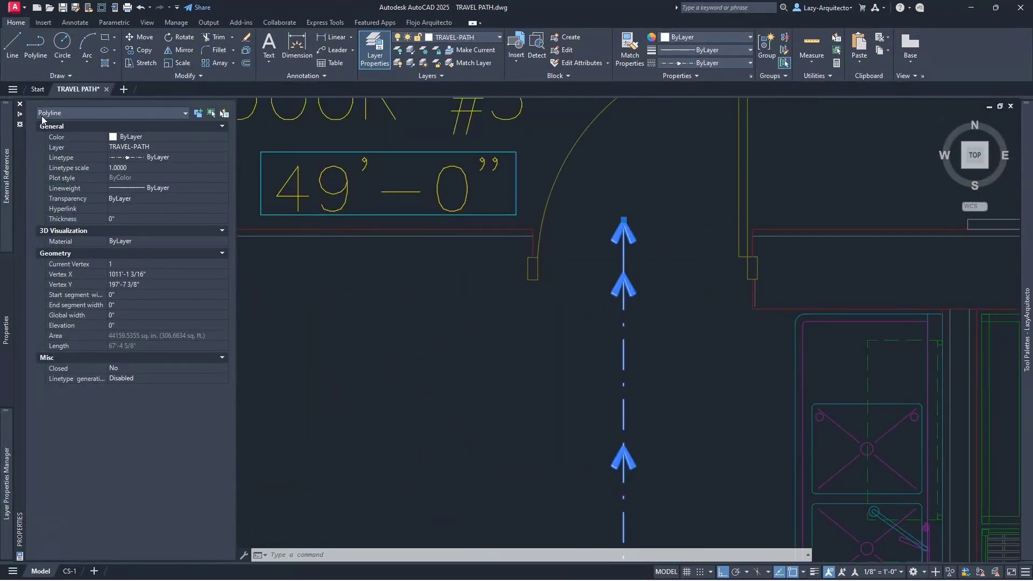
click(19, 105)
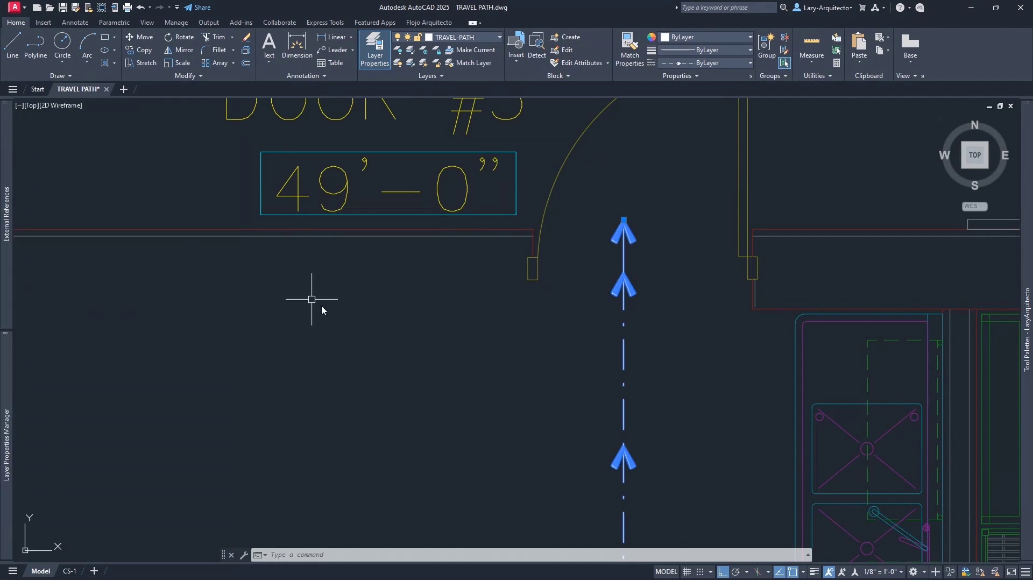
scroll(347, 269, down, 10)
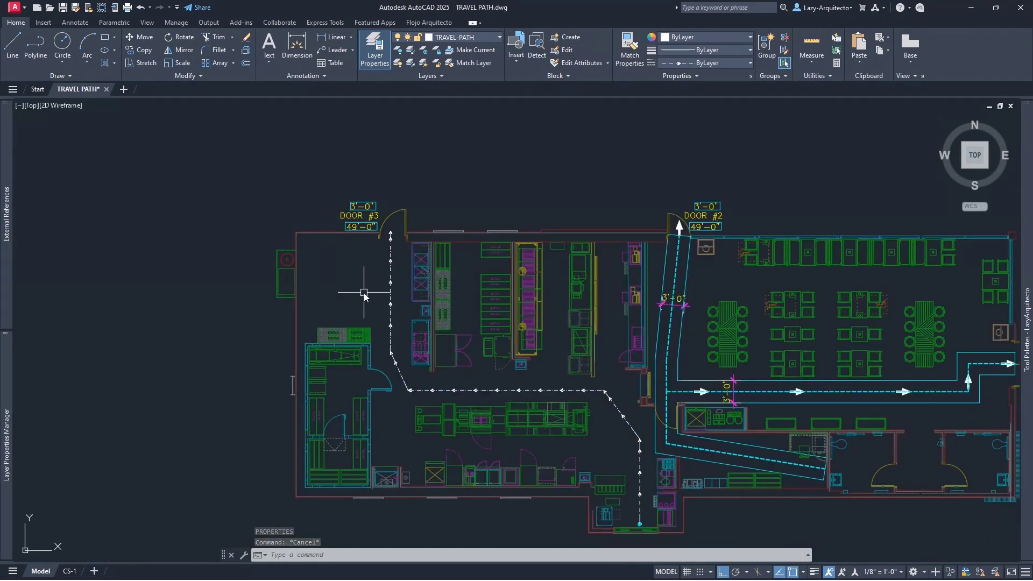
- Turn Show rollover ToolTips off and back on in the display options, and apply the settings
middle_drag(364, 293, 392, 273)
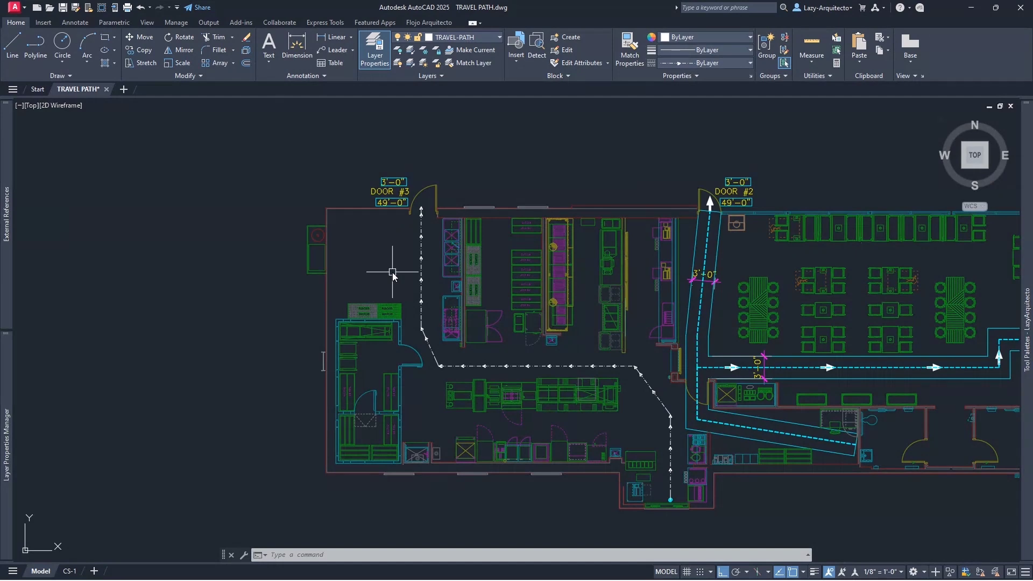
text(OP)
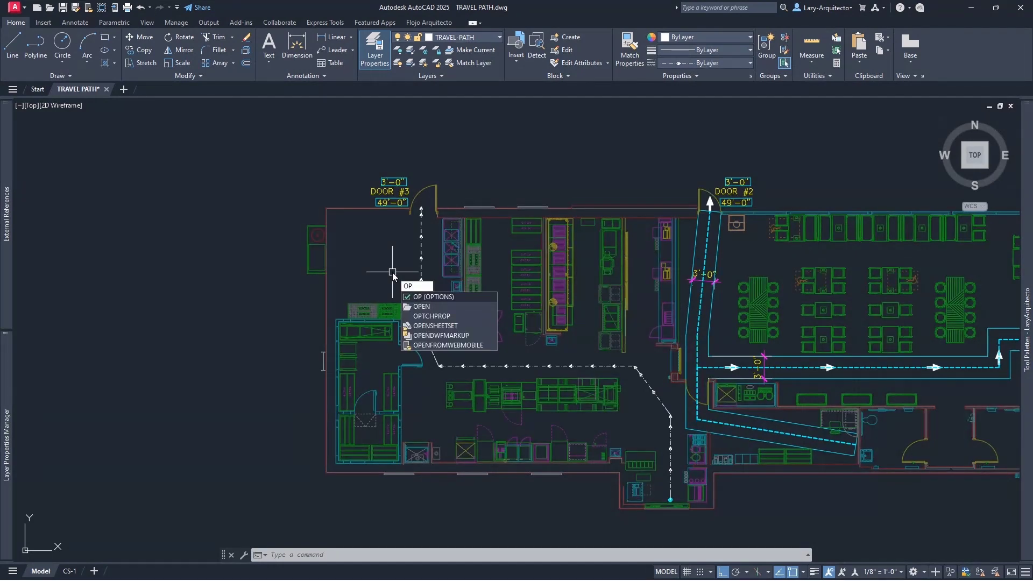
key(Return)
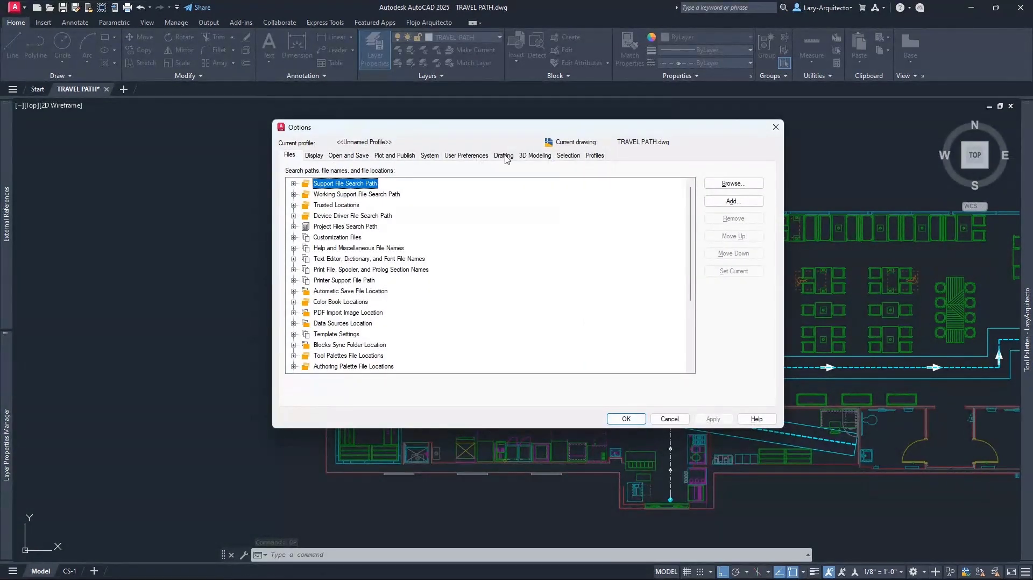
click(313, 156)
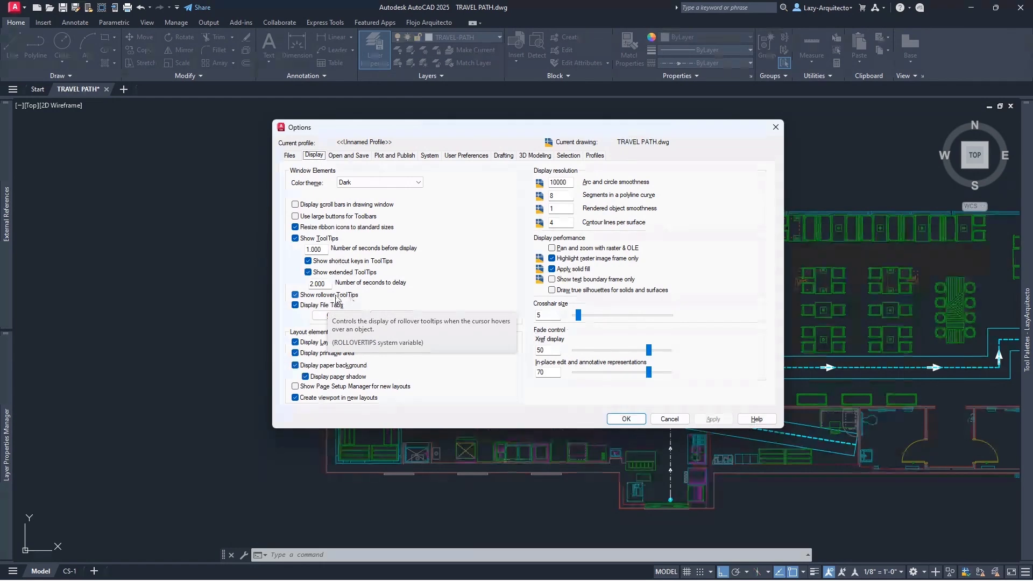
click(296, 296)
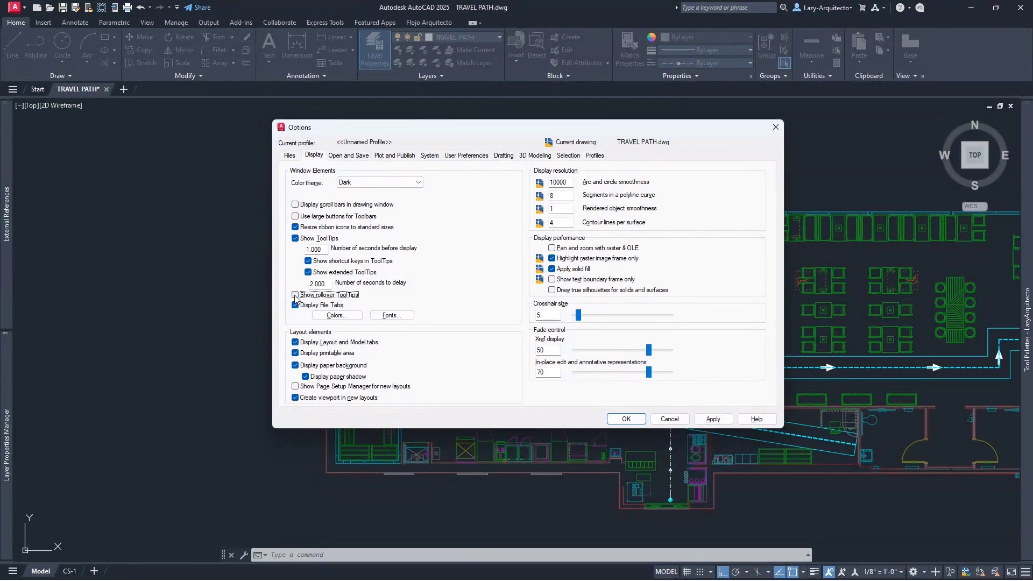
click(299, 297)
click(713, 419)
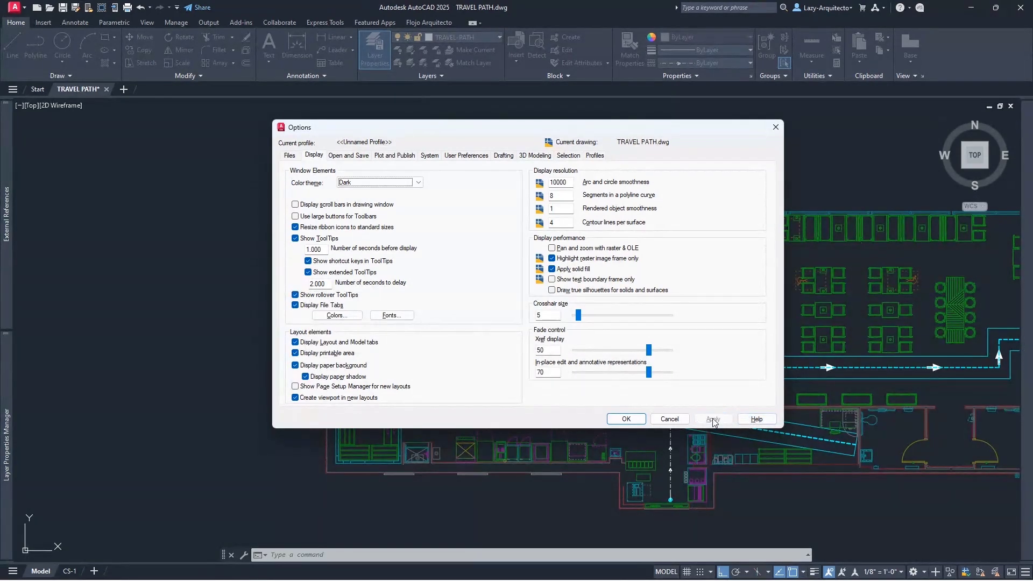
click(626, 419)
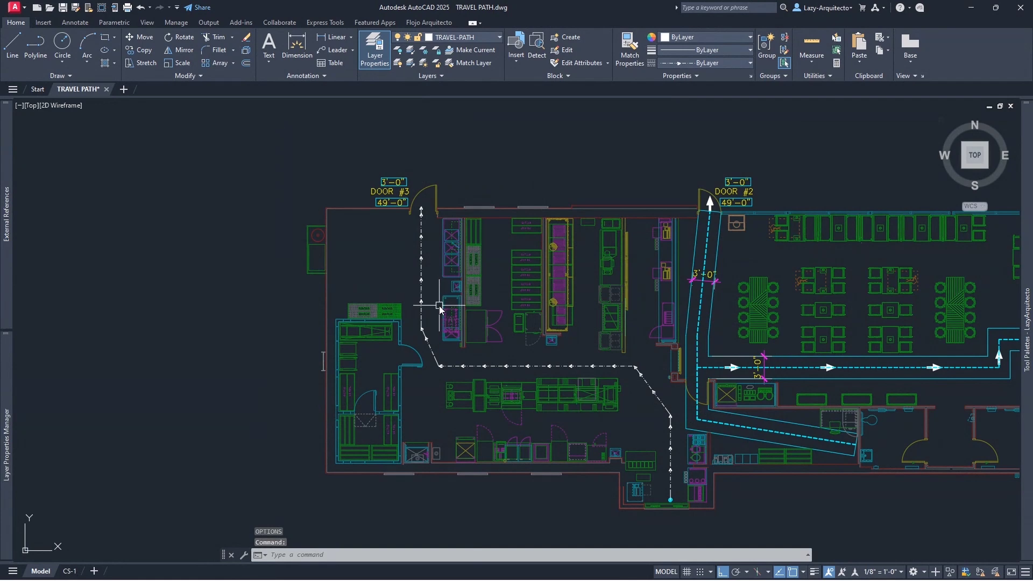
- Inspect the rollover tooltip on the kitchen travel-path polyline, then deselect the polyline
scroll(439, 307, up, 2)
scroll(430, 290, down, 2)
click(421, 276)
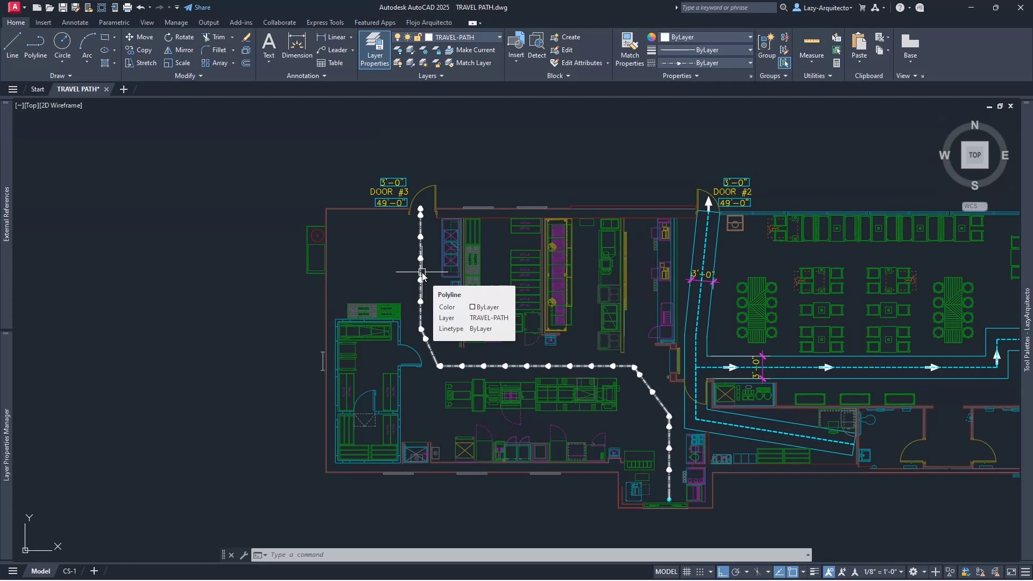
click(422, 273)
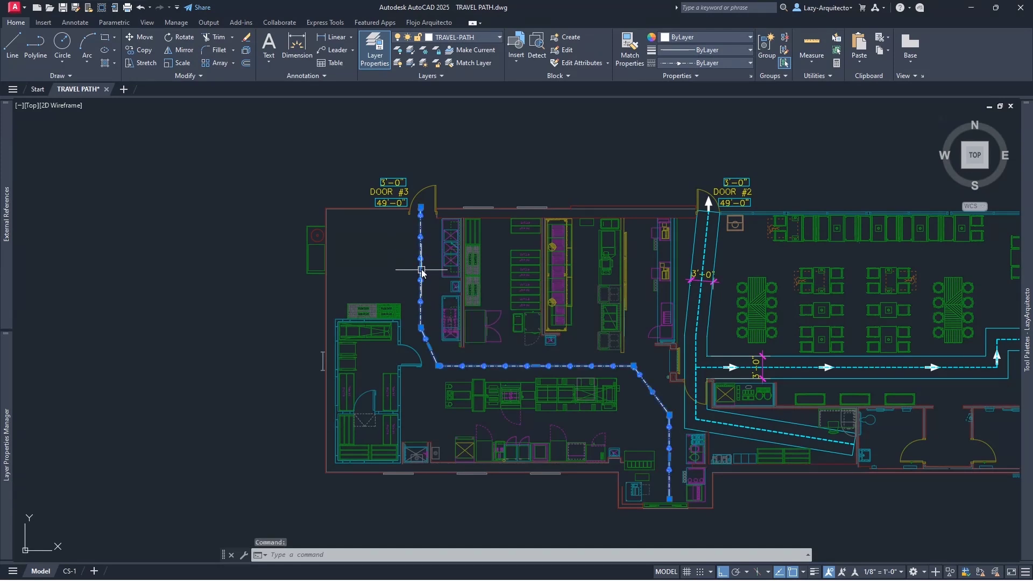
key(Escape)
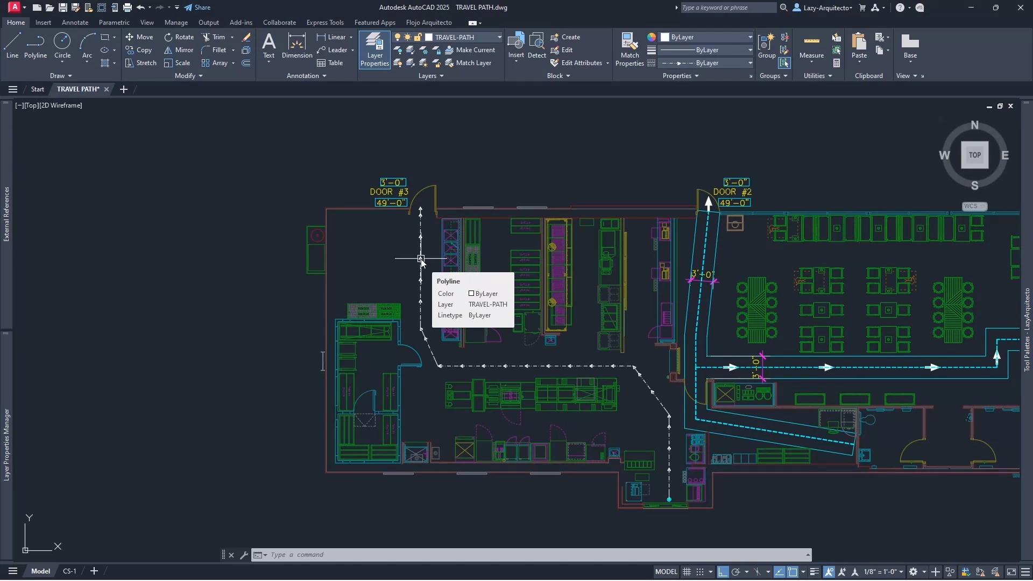
- Open the Customize User Interface settings with CUI and display the rollover tooltip properties for the Polyline object type
text(CUI)
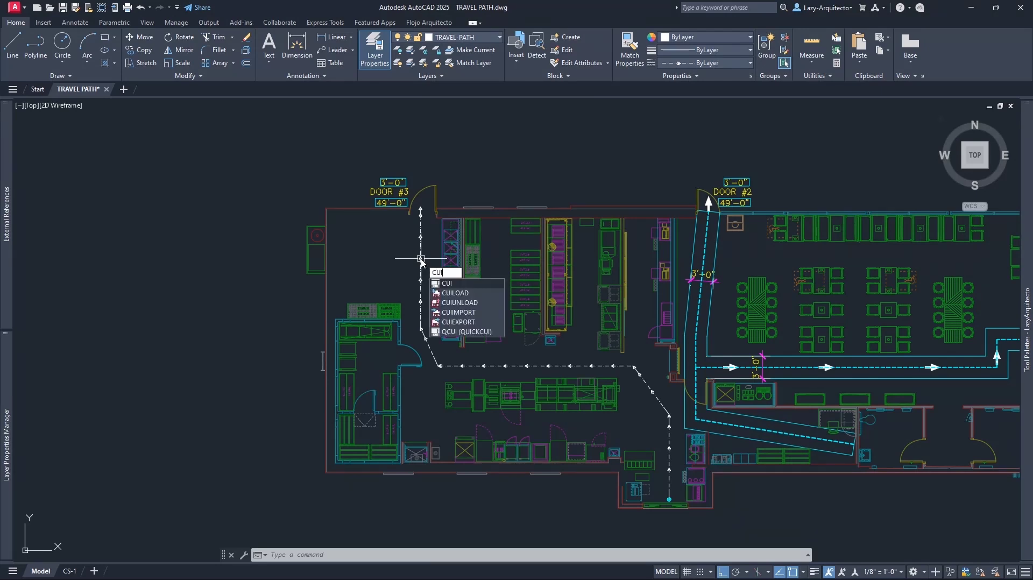
click(421, 259)
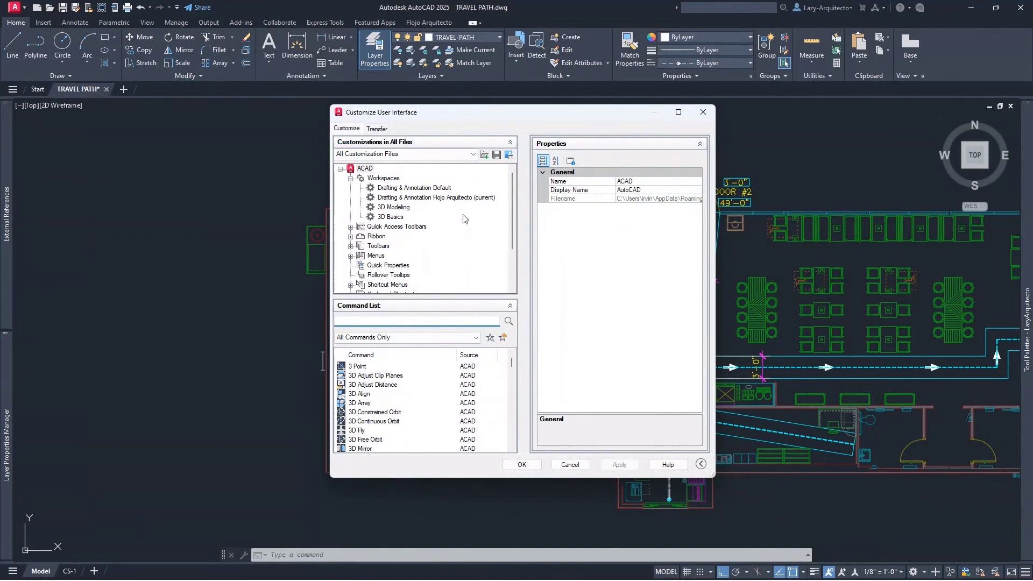
scroll(360, 268, down, 1)
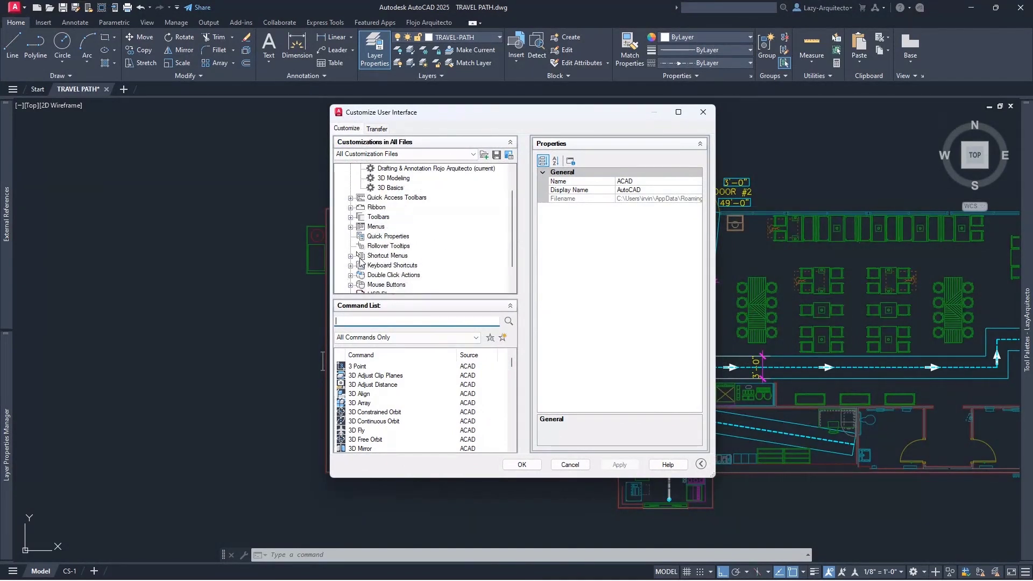
click(378, 247)
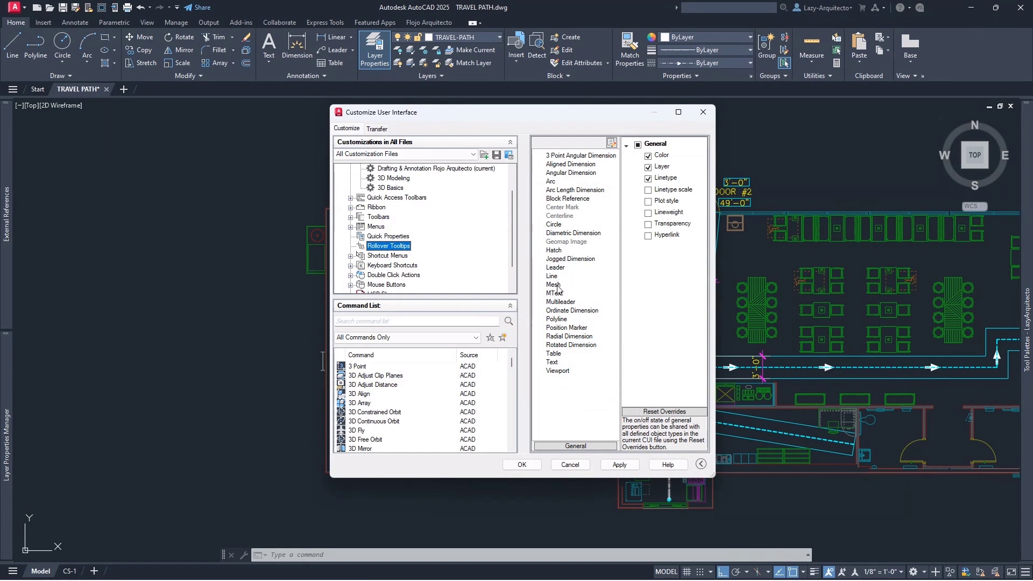
click(557, 320)
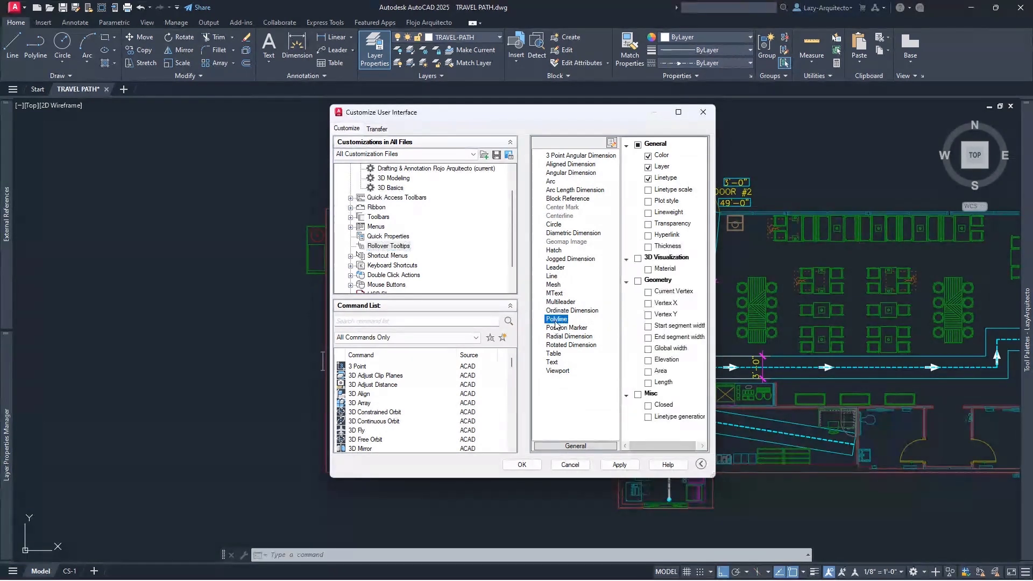
- Make polyline rollover tooltips show only Length by turning off Color, Layer and Linetype, then apply the settings and close the dialog
click(648, 179)
click(648, 383)
click(648, 155)
click(649, 168)
click(648, 372)
click(648, 372)
click(620, 465)
click(523, 469)
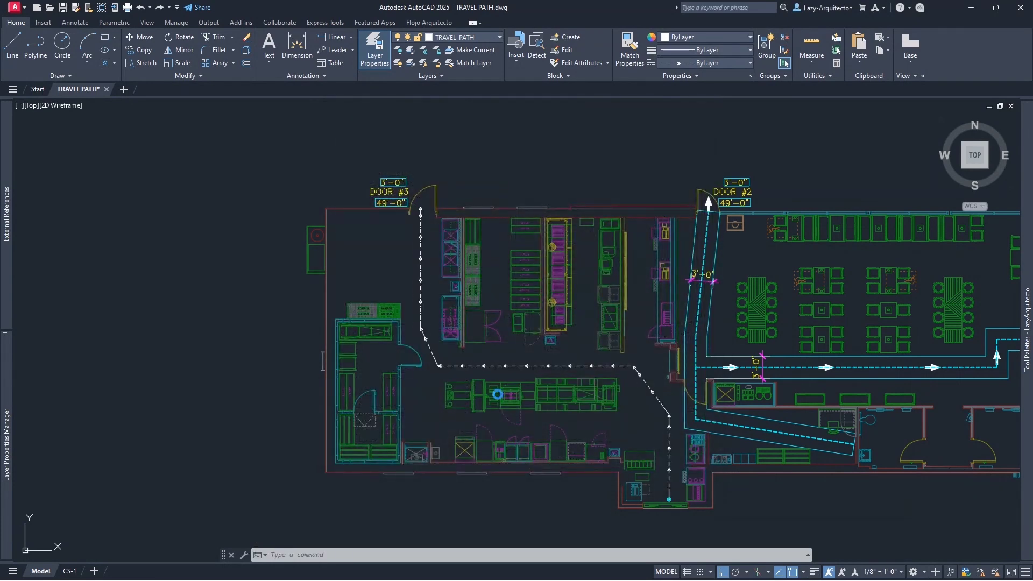
- Read the kitchen travel path's length from its rollover tooltip and clear the selection
click(421, 248)
mouse_move(422, 251)
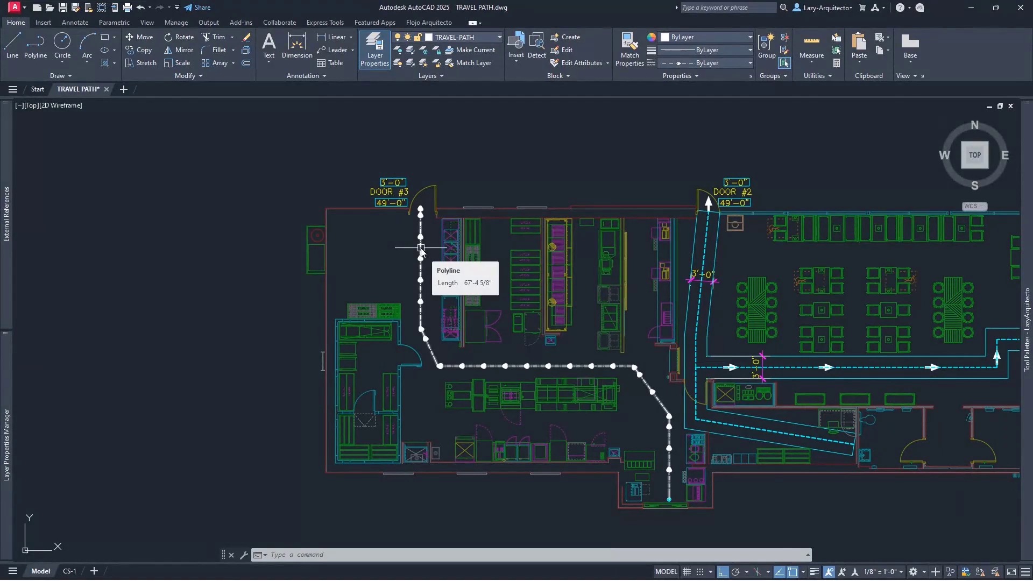
key(Escape)
- Change the travel distance in the DOOR #3 label to 67'-5"
scroll(396, 201, up, 9)
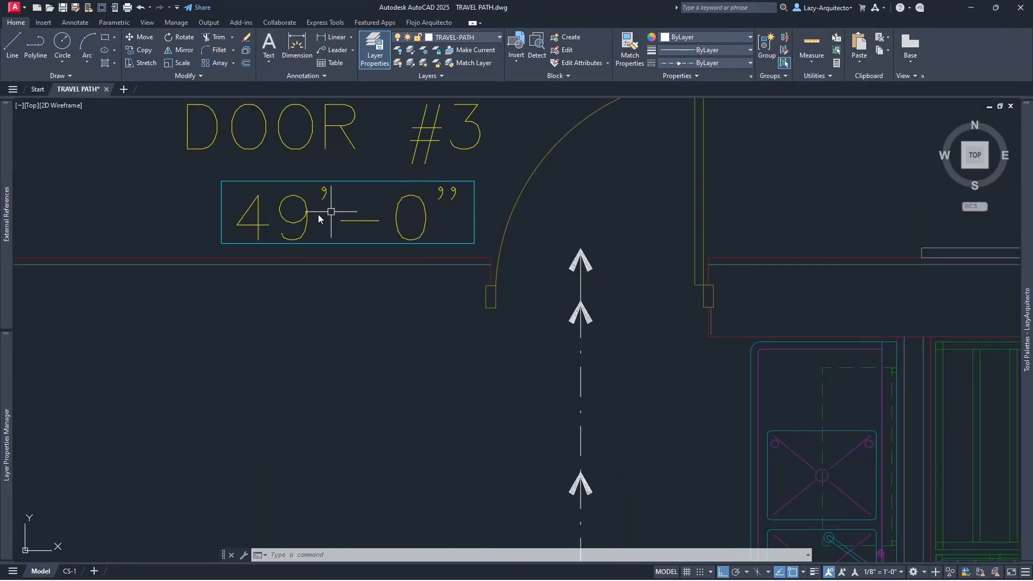
click(385, 204)
double_click(303, 222)
drag(319, 222, 239, 221)
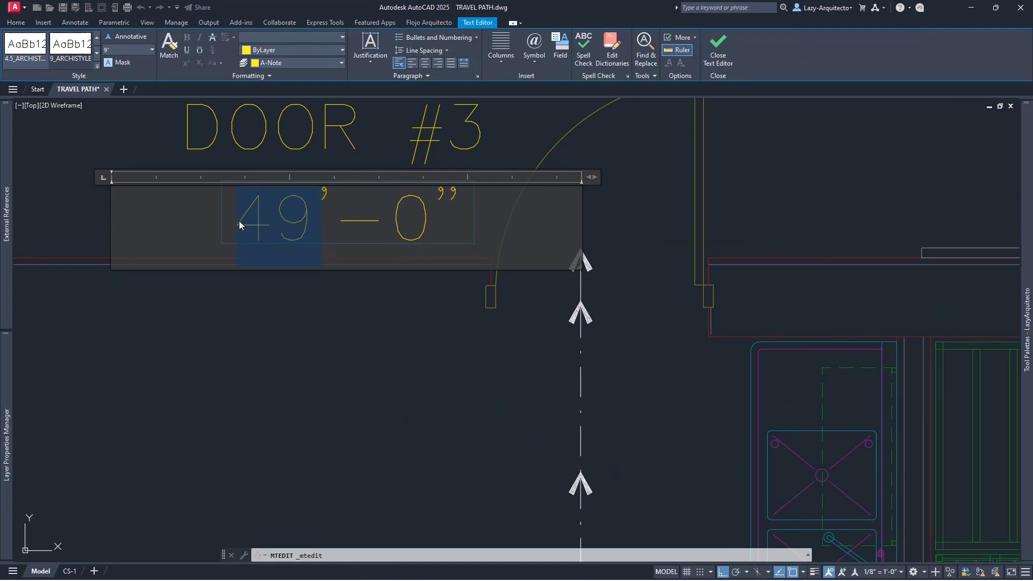
text(67)
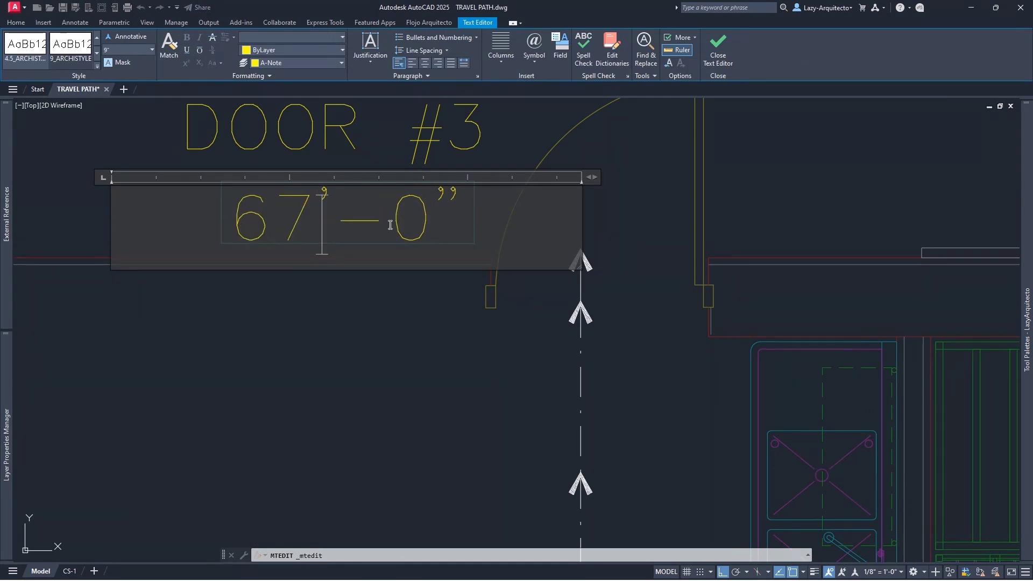
drag(397, 223, 422, 224)
text(5)
click(420, 338)
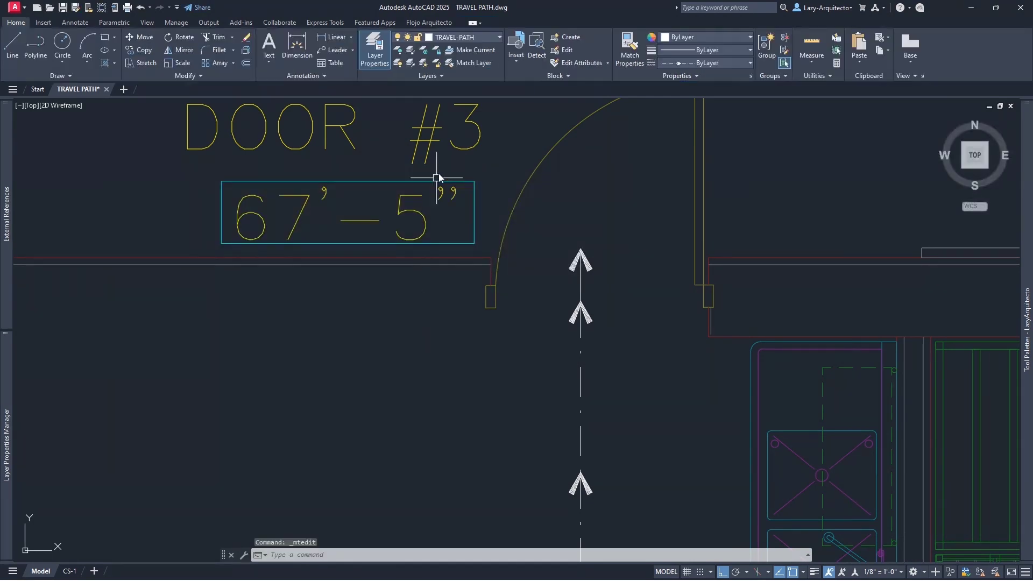
- Recheck the travel path leading to DOOR #3, deselect it, and review the whole plan with all three door labels
scroll(436, 181, down, 8)
click(458, 232)
mouse_move(458, 233)
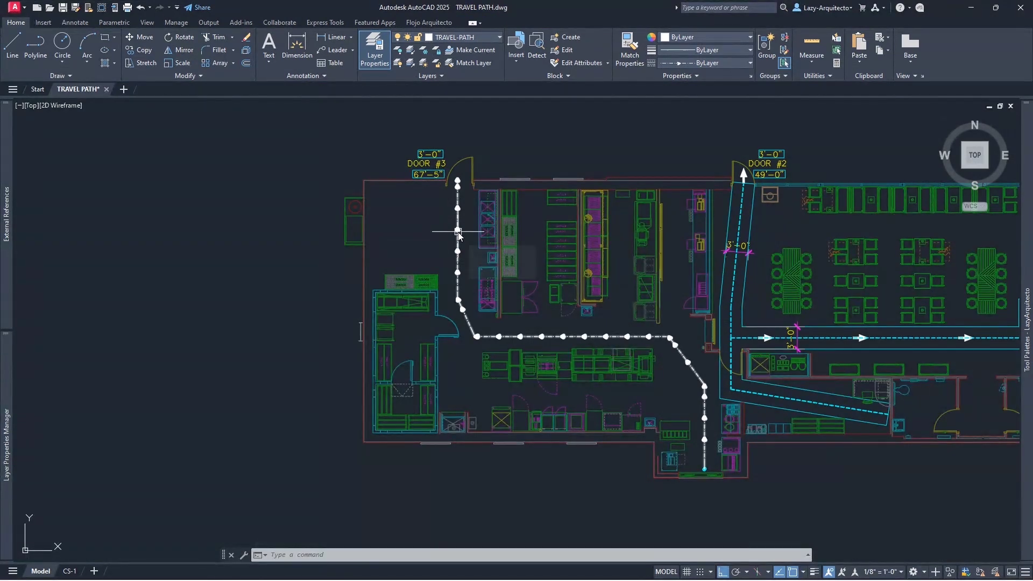
key(Escape)
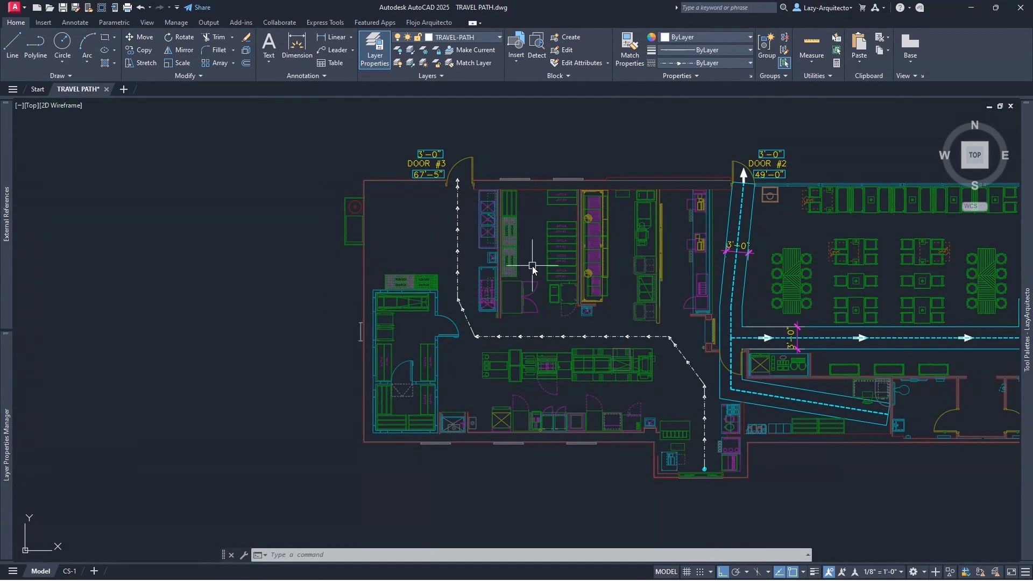
mouse_move(531, 265)
middle_down()
mouse_move(459, 284)
mouse_move(392, 279)
middle_up()
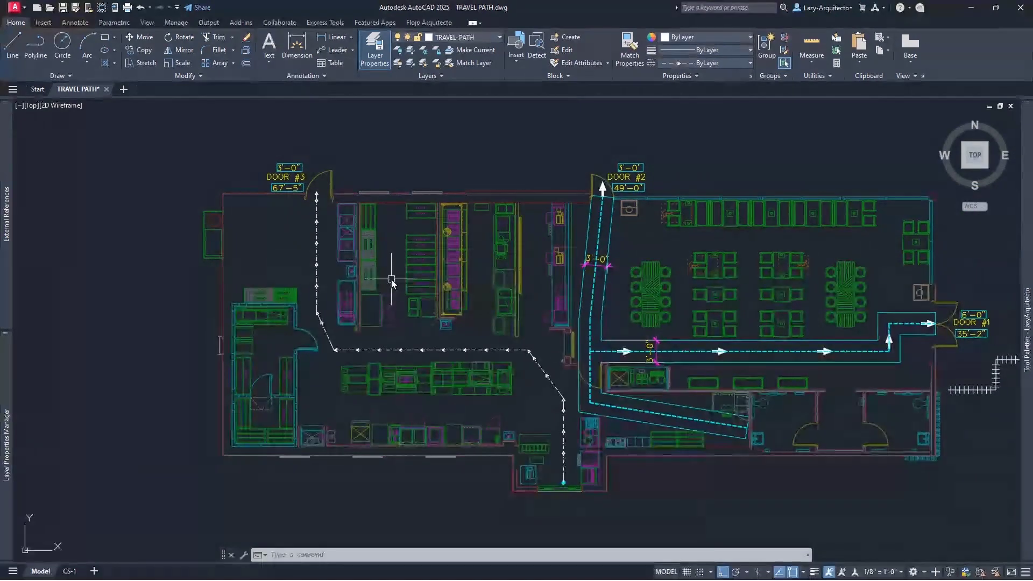